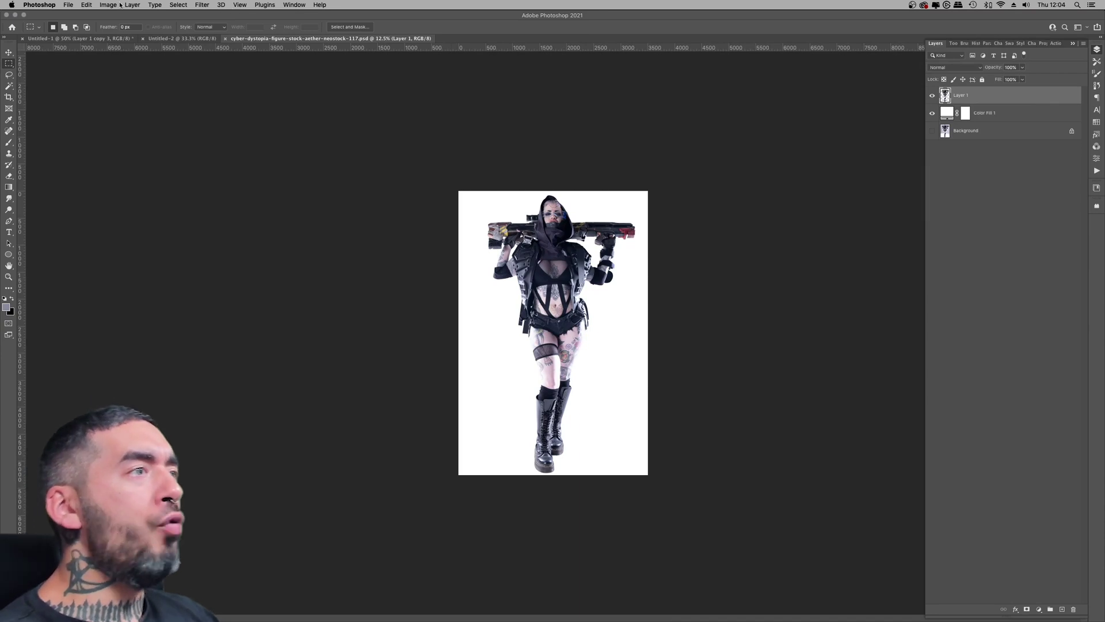
- Play the Radial Gradient action to put a dark backdrop glowing white behind the woman
{"action": "left_click", "coordinate": [119, 6]}
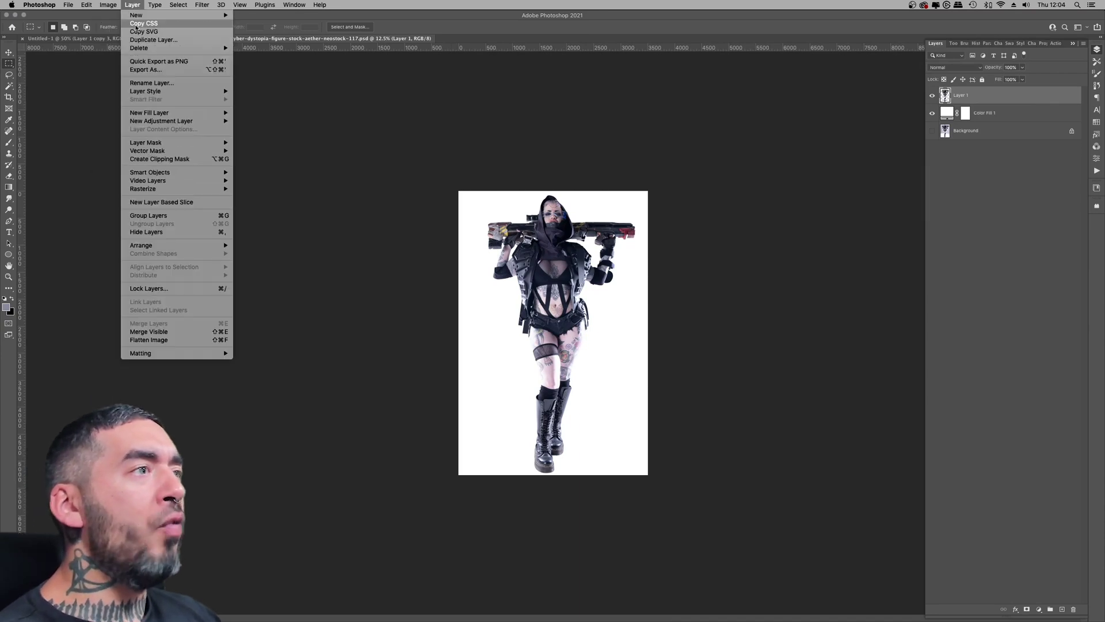
{"action": "mouse_move", "coordinate": [141, 30]}
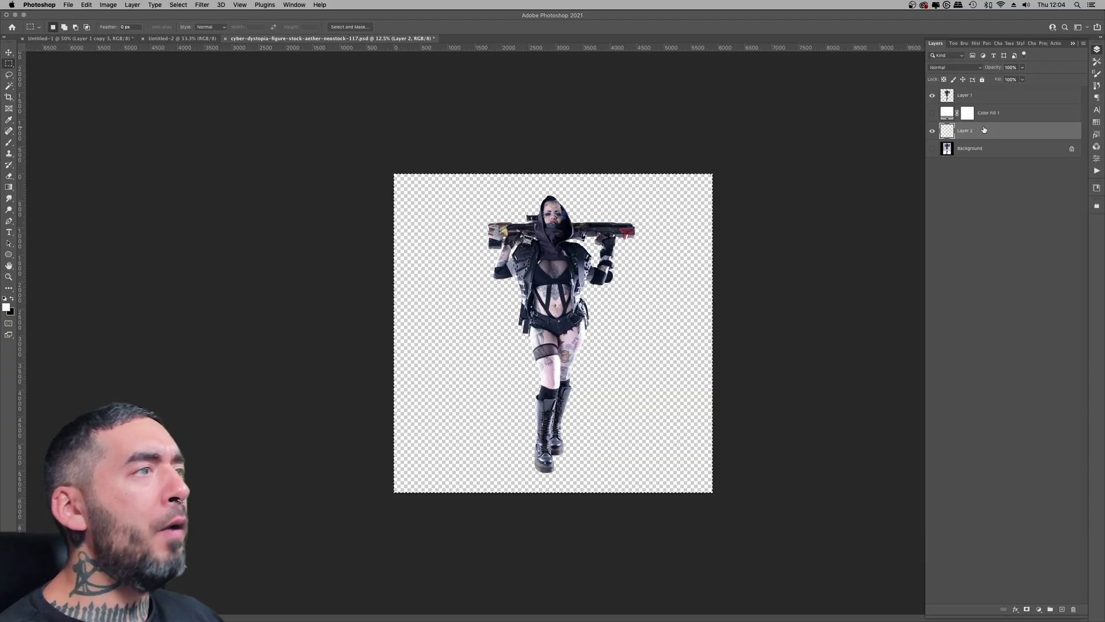
{"action": "left_click", "coordinate": [1097, 170]}
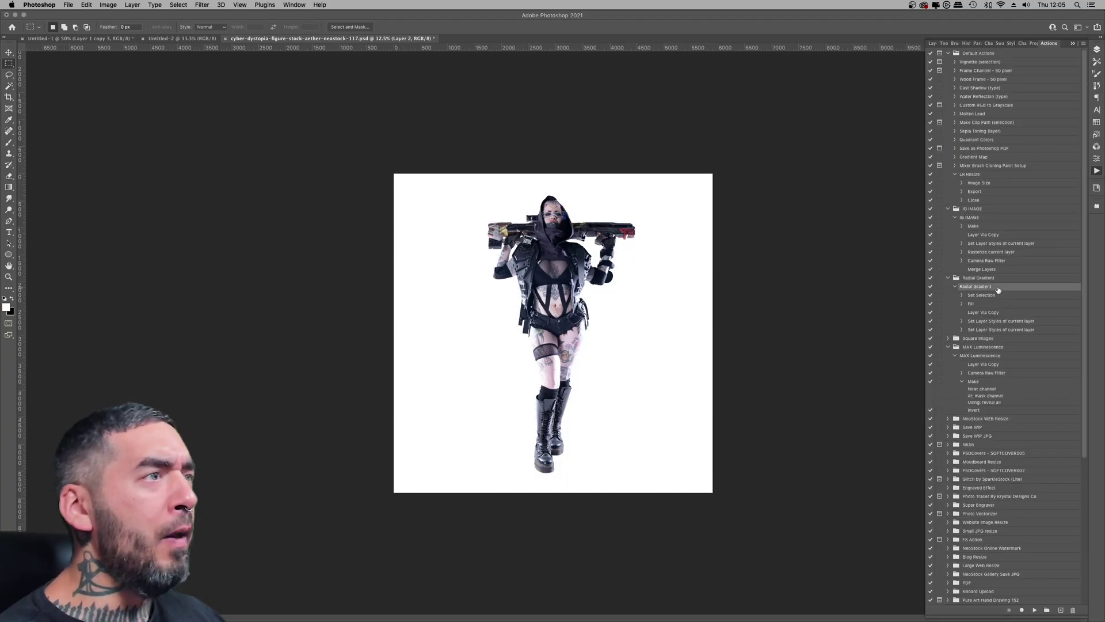
{"action": "left_click", "coordinate": [1035, 610]}
{"action": "left_click", "coordinate": [1097, 49]}
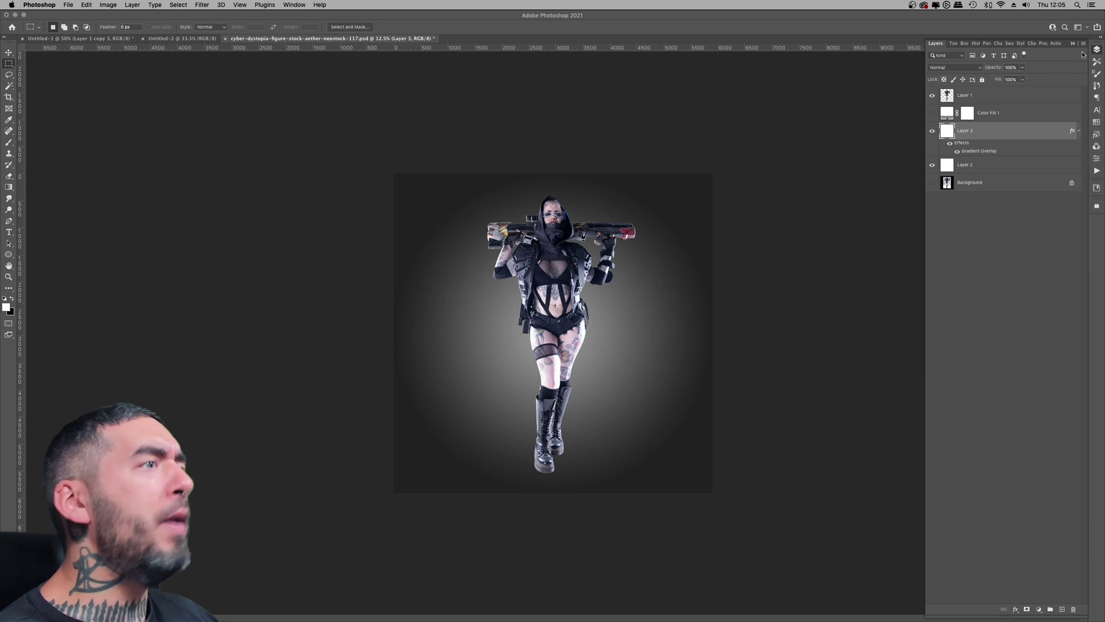
{"action": "key", "text": "super+equal"}
{"action": "key", "text": "super+equal"}
{"action": "key", "text": "super+minus"}
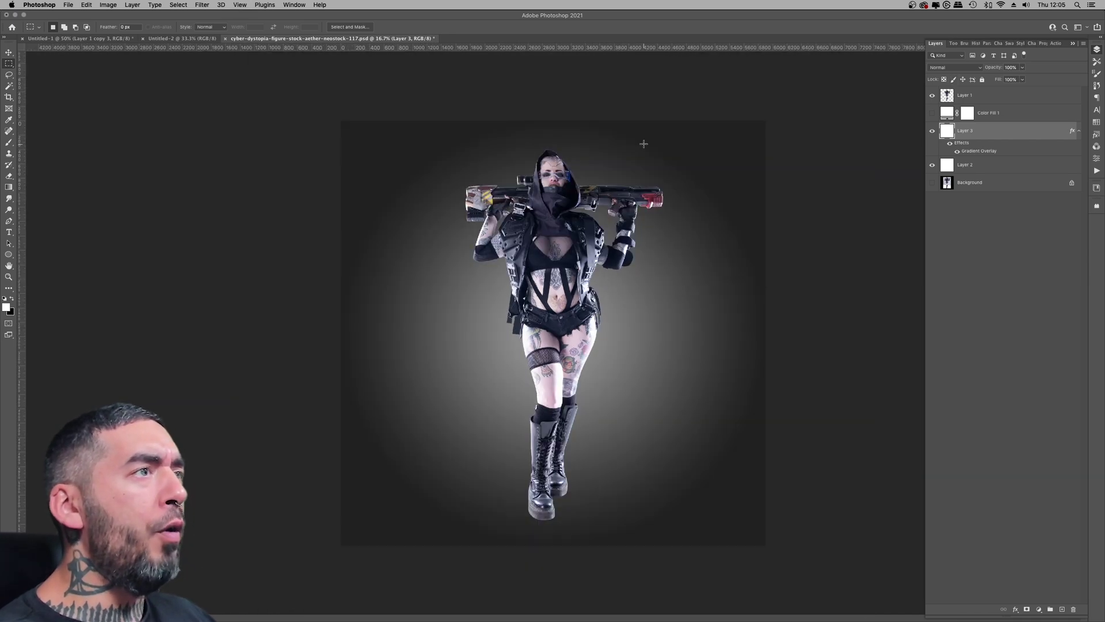
- Create a new layer named 'Leg Mask' above Layer 1
{"action": "left_click", "coordinate": [1042, 99]}
{"action": "key", "text": "super+shift+n"}
{"action": "type", "text": "Leg Mask"}
{"action": "key", "text": "Return"}
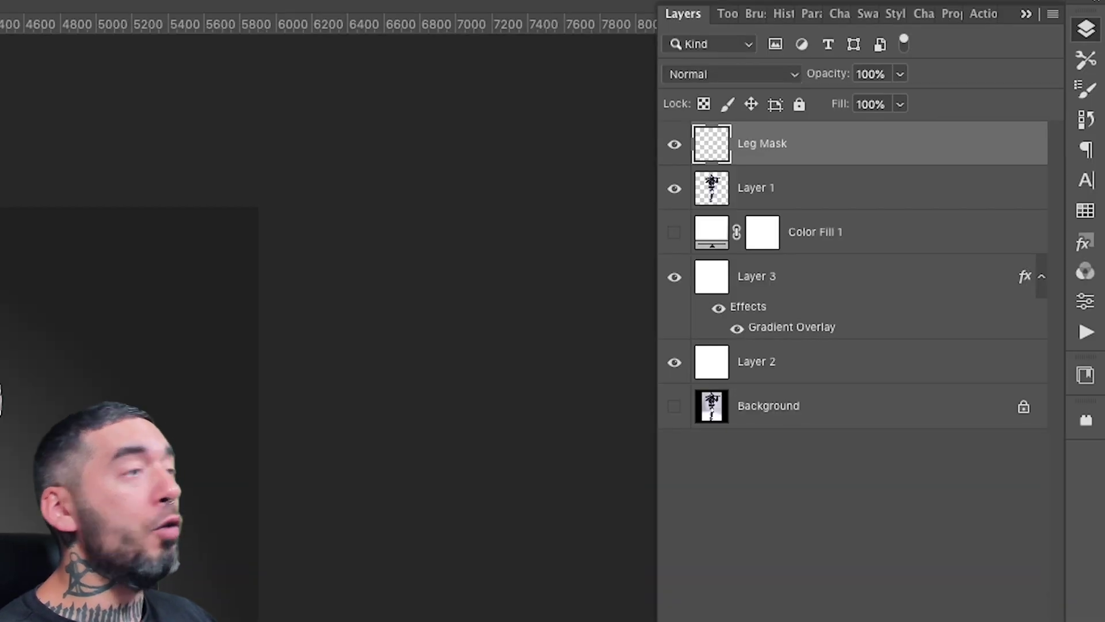
- Zoom in on the leg and start the Pen path at the sock edge
{"action": "key", "text": "super+1"}
{"action": "scroll", "coordinate": [328, 316], "scroll_direction": "right", "scroll_amount": 5}
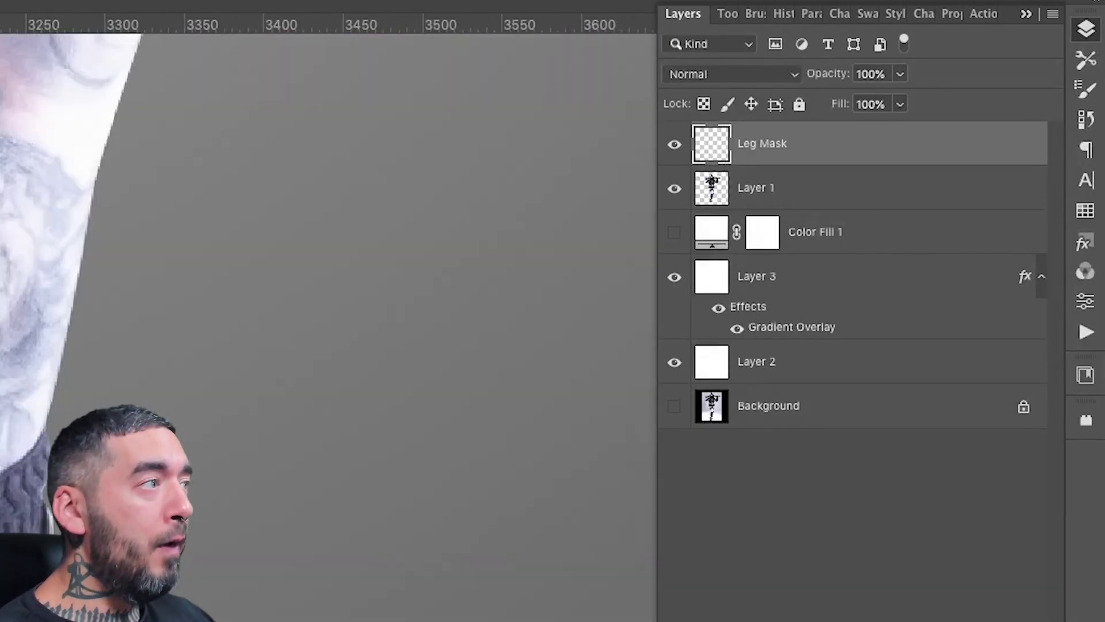
{"action": "scroll", "coordinate": [328, 317], "scroll_direction": "up", "scroll_amount": 5}
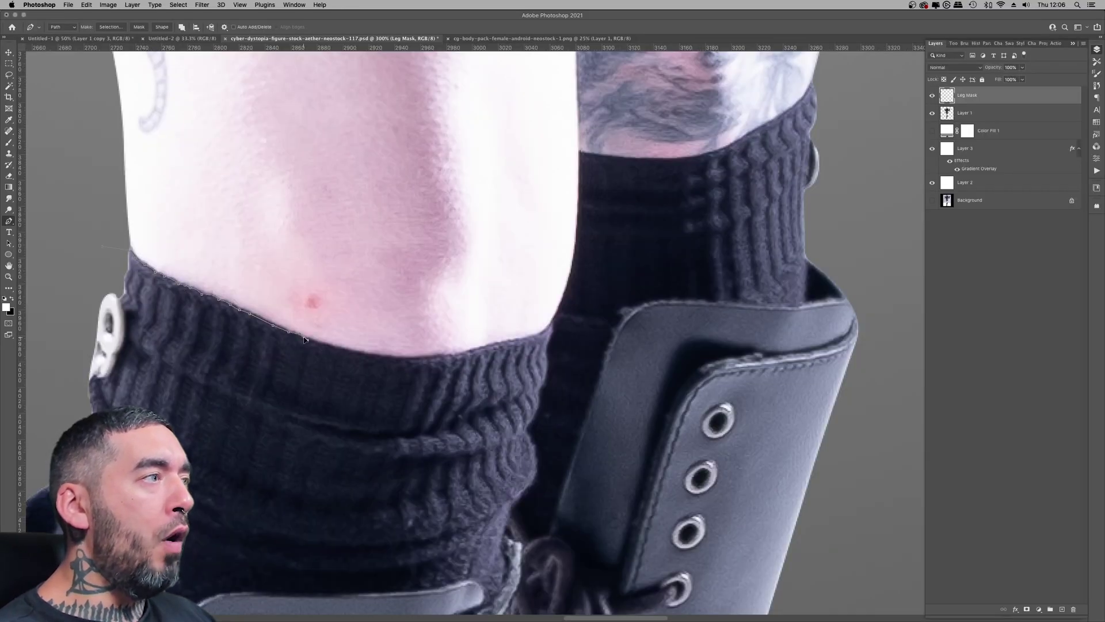
{"action": "scroll", "coordinate": [306, 340], "scroll_direction": "right", "scroll_amount": 5}
{"action": "left_click", "coordinate": [214, 310]}
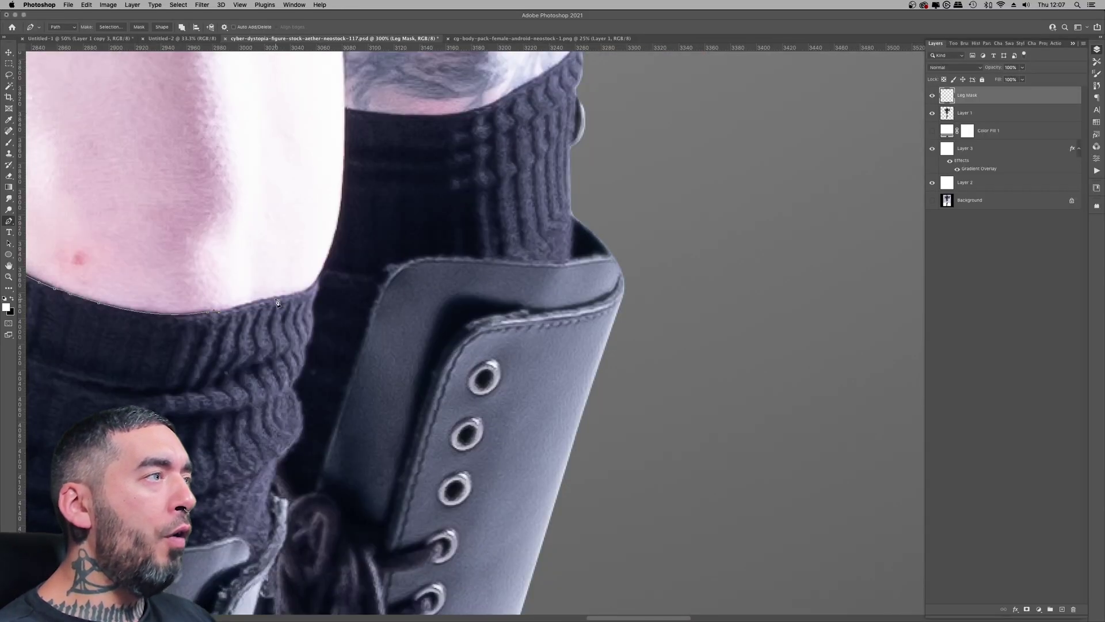
{"action": "left_click_drag", "start_coordinate": [550, 73], "coordinate": [344, 389]}
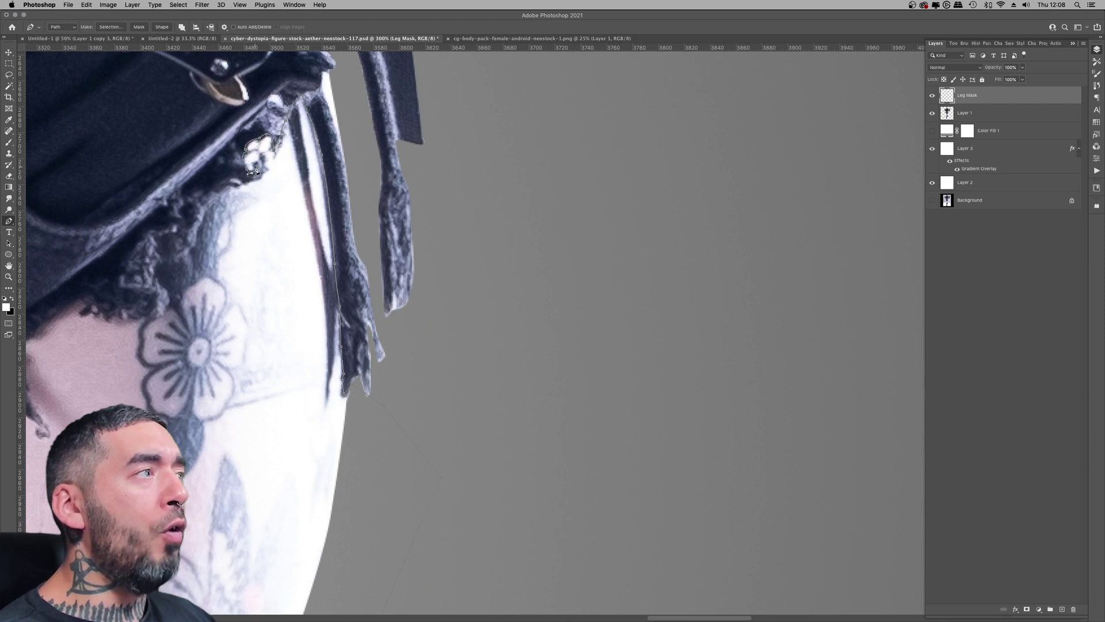
{"action": "scroll", "coordinate": [406, 194], "scroll_direction": "left", "scroll_amount": 5}
{"action": "scroll", "coordinate": [405, 193], "scroll_direction": "down", "scroll_amount": 1}
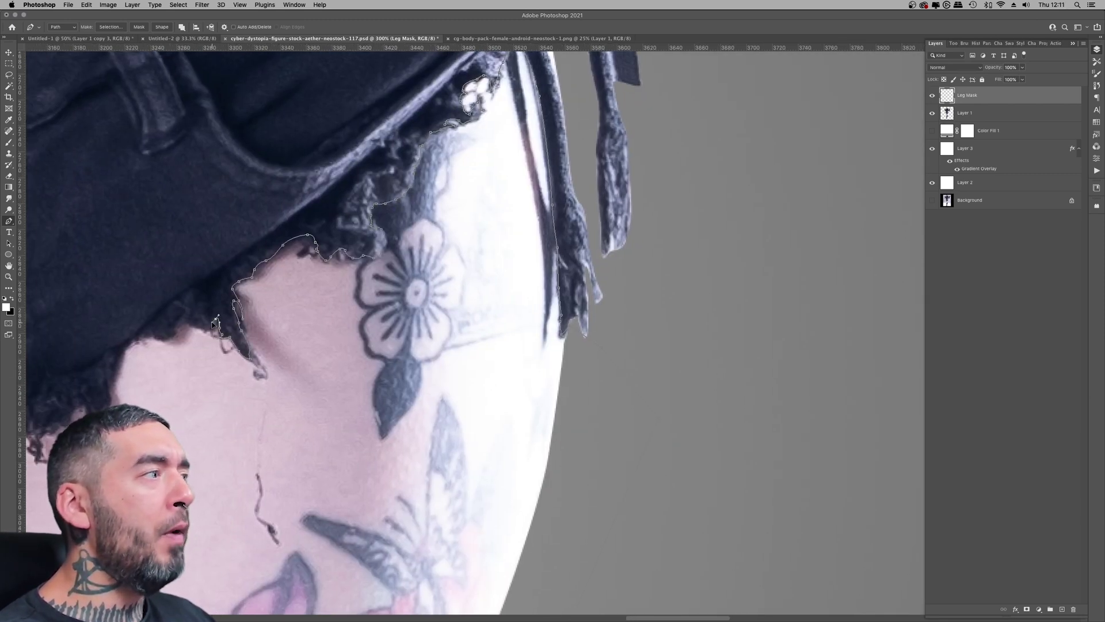
{"action": "scroll", "coordinate": [144, 335], "scroll_direction": "left", "scroll_amount": 6}
{"action": "scroll", "coordinate": [144, 335], "scroll_direction": "down", "scroll_amount": 2}
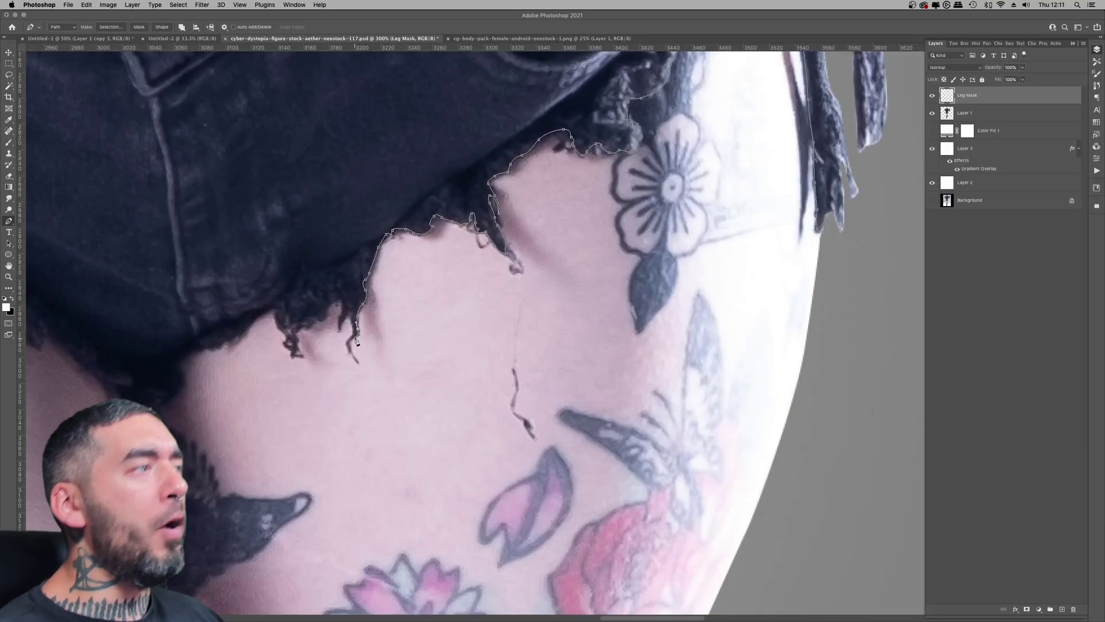
- Trace the path along the shorts' frayed hem and the thigh's left edge
{"action": "left_click", "coordinate": [262, 311]}
{"action": "left_click", "coordinate": [238, 333]}
{"action": "scroll", "coordinate": [403, 346], "scroll_direction": "left", "scroll_amount": 6}
{"action": "left_click", "coordinate": [569, 342]}
{"action": "left_click", "coordinate": [283, 257]}
{"action": "left_click", "coordinate": [268, 236]}
{"action": "left_click", "coordinate": [261, 232]}
{"action": "left_click", "coordinate": [244, 231]}
{"action": "scroll", "coordinate": [529, 352], "scroll_direction": "left", "scroll_amount": 6}
{"action": "scroll", "coordinate": [529, 353], "scroll_direction": "up", "scroll_amount": 2}
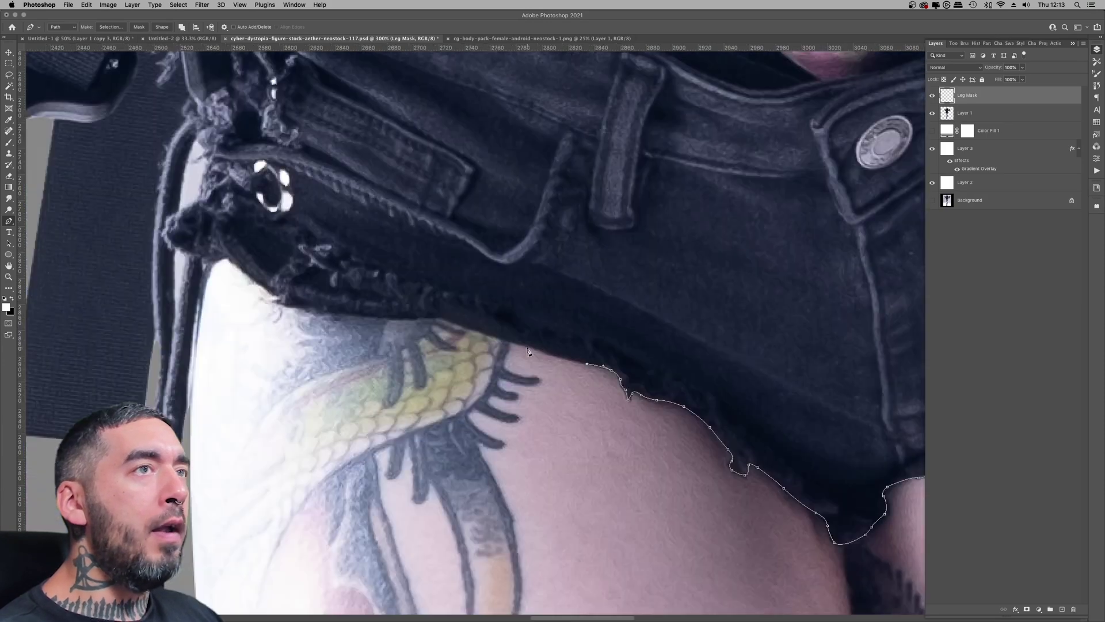
{"action": "scroll", "coordinate": [268, 291], "scroll_direction": "down", "scroll_amount": 5}
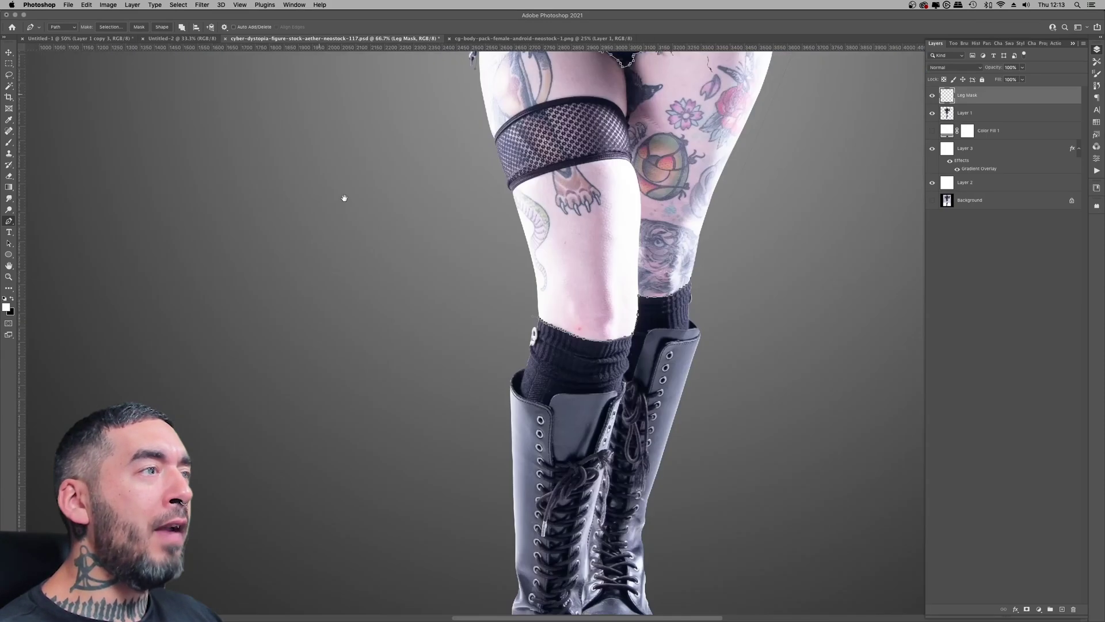
{"action": "scroll", "coordinate": [449, 173], "scroll_direction": "up", "scroll_amount": 5}
{"action": "left_click", "coordinate": [447, 268]}
{"action": "scroll", "coordinate": [447, 230], "scroll_direction": "right", "scroll_amount": 15}
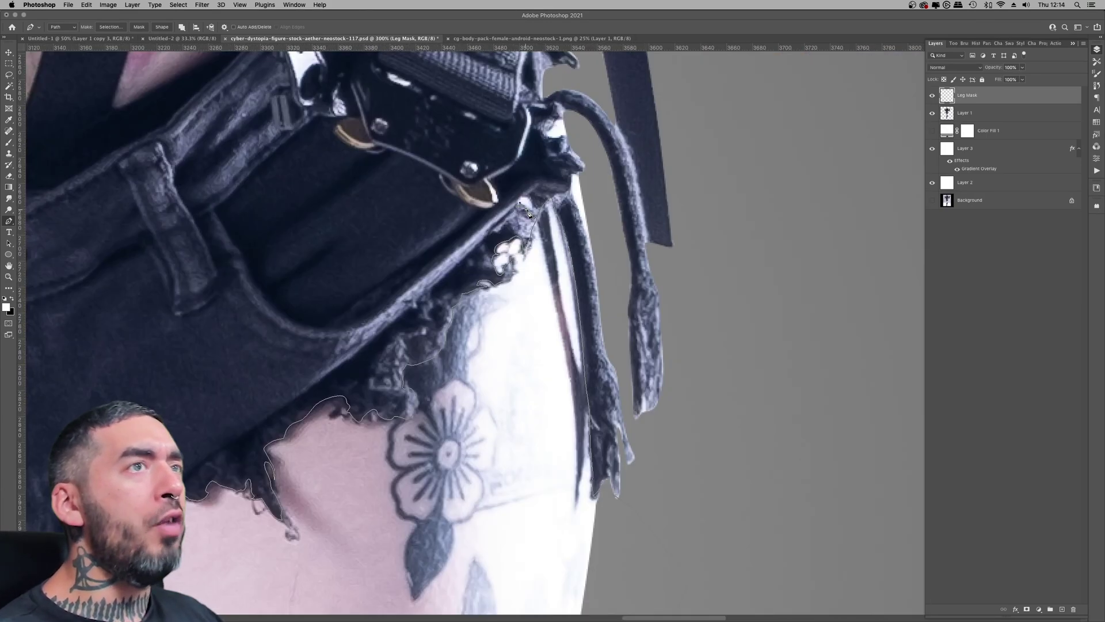
{"action": "scroll", "coordinate": [588, 246], "scroll_direction": "up", "scroll_amount": 3}
{"action": "scroll", "coordinate": [589, 246], "scroll_direction": "down", "scroll_amount": 5}
- Fill the finished thigh path with white
{"action": "right_click", "coordinate": [507, 288]}
{"action": "left_click", "coordinate": [535, 351]}
{"action": "key", "text": "Return"}
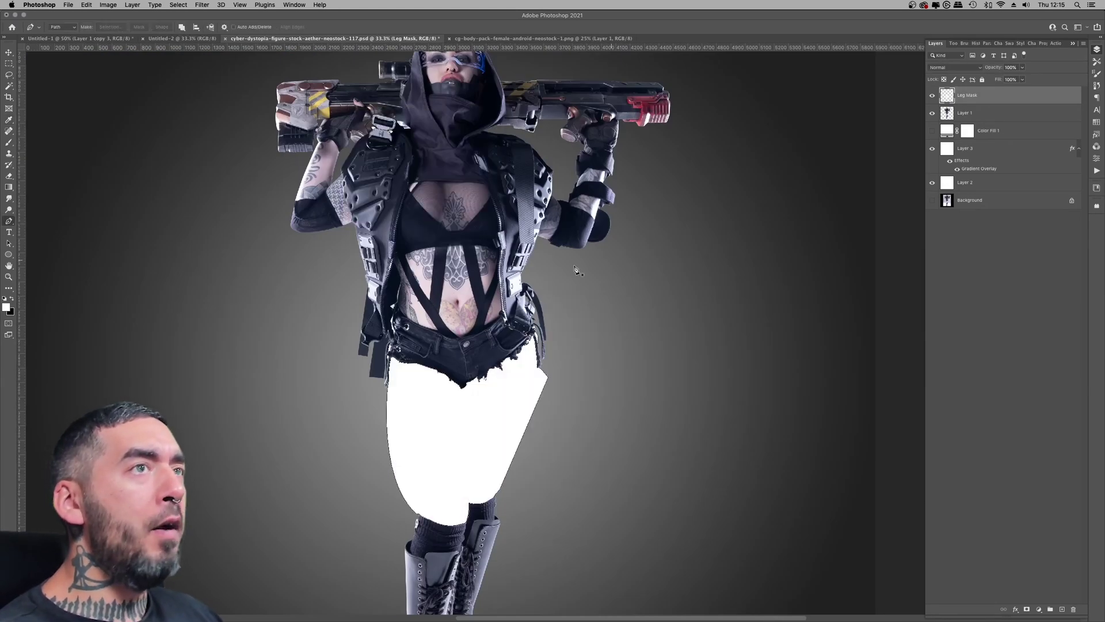
{"action": "scroll", "coordinate": [575, 270], "scroll_direction": "down", "scroll_amount": 3}
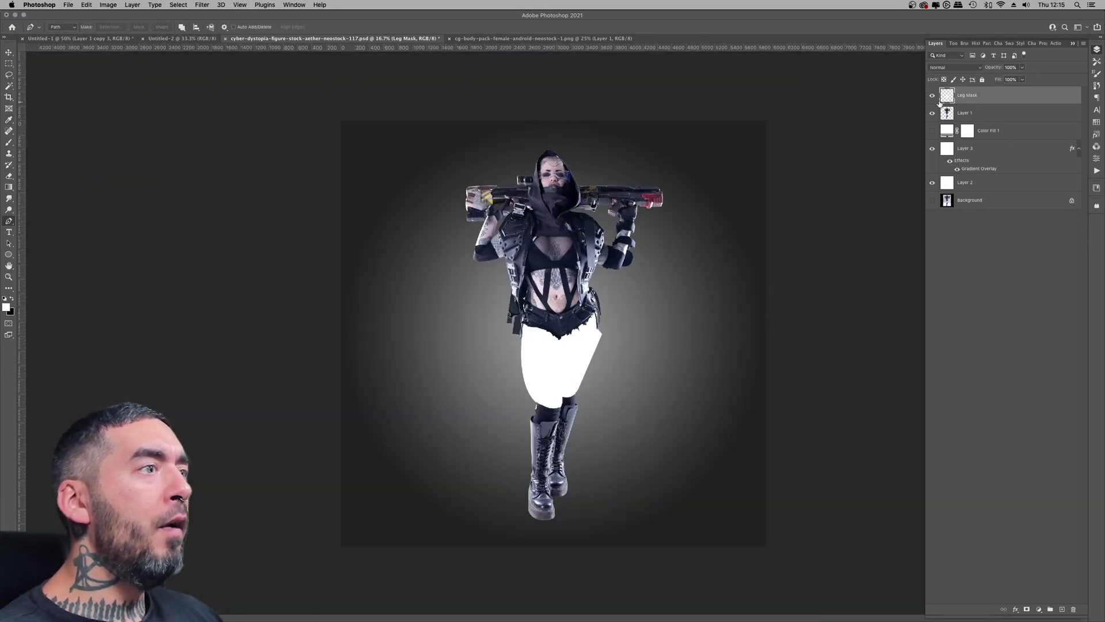
- Drag the android body figure from its document into the composite
{"action": "left_click", "coordinate": [932, 96]}
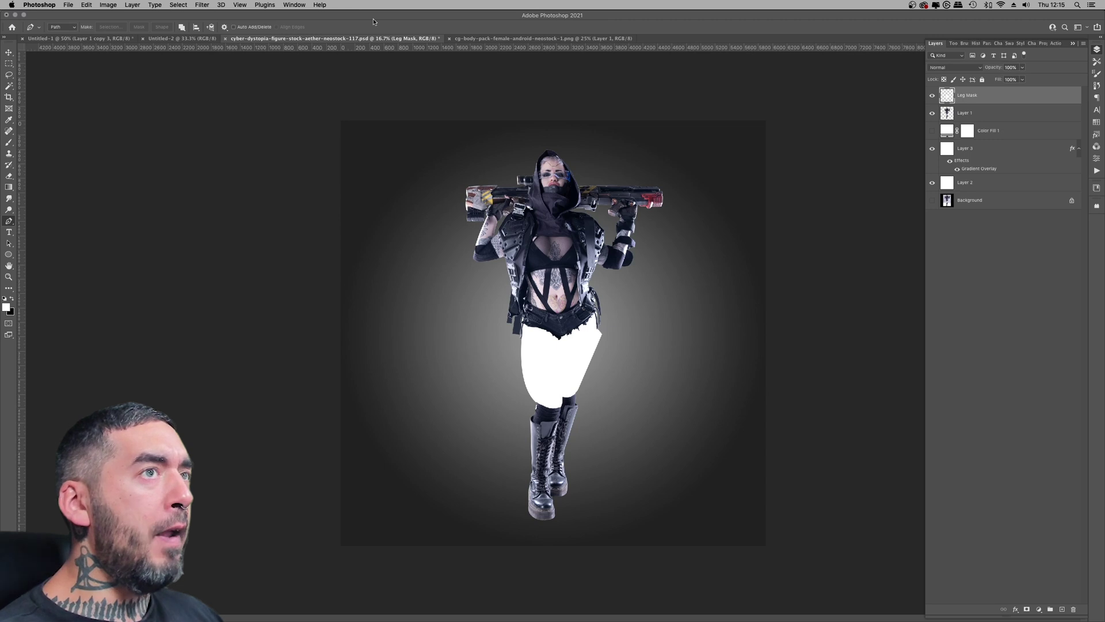
{"action": "left_click", "coordinate": [519, 39]}
{"action": "left_click_drag", "start_coordinate": [538, 86], "coordinate": [756, 111]}
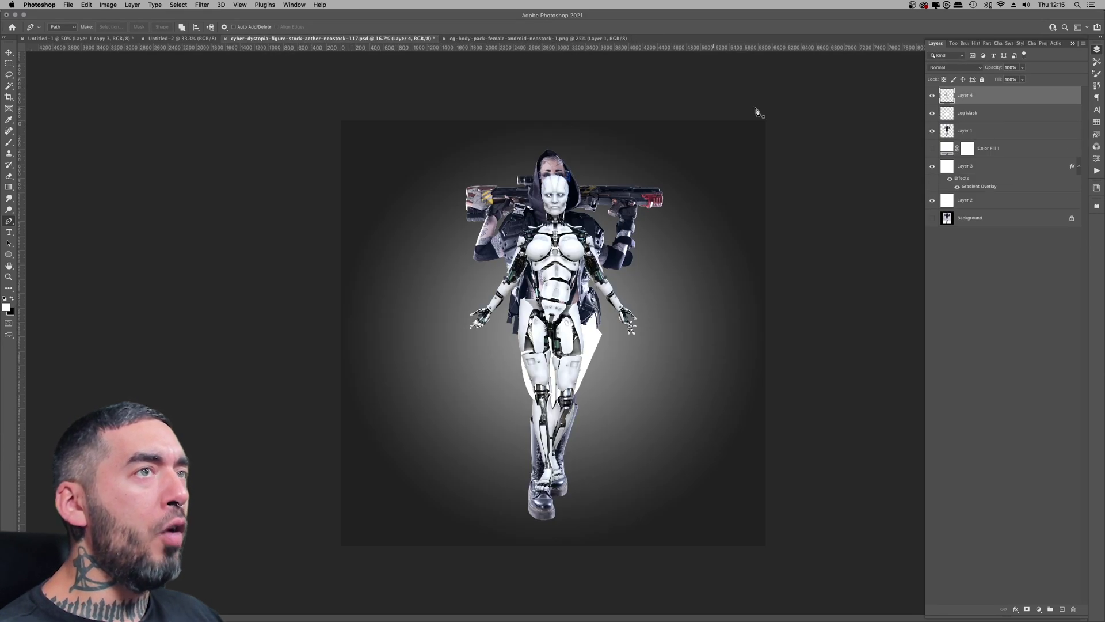
- Mask the thighs out of Layer 1 using the Leg Mask shape, with the android layer beneath
{"action": "left_click", "coordinate": [978, 131]}
{"action": "left_click", "coordinate": [1027, 609]}
{"action": "left_click", "coordinate": [933, 113]}
{"action": "left_click", "coordinate": [947, 113], "text": "super"}
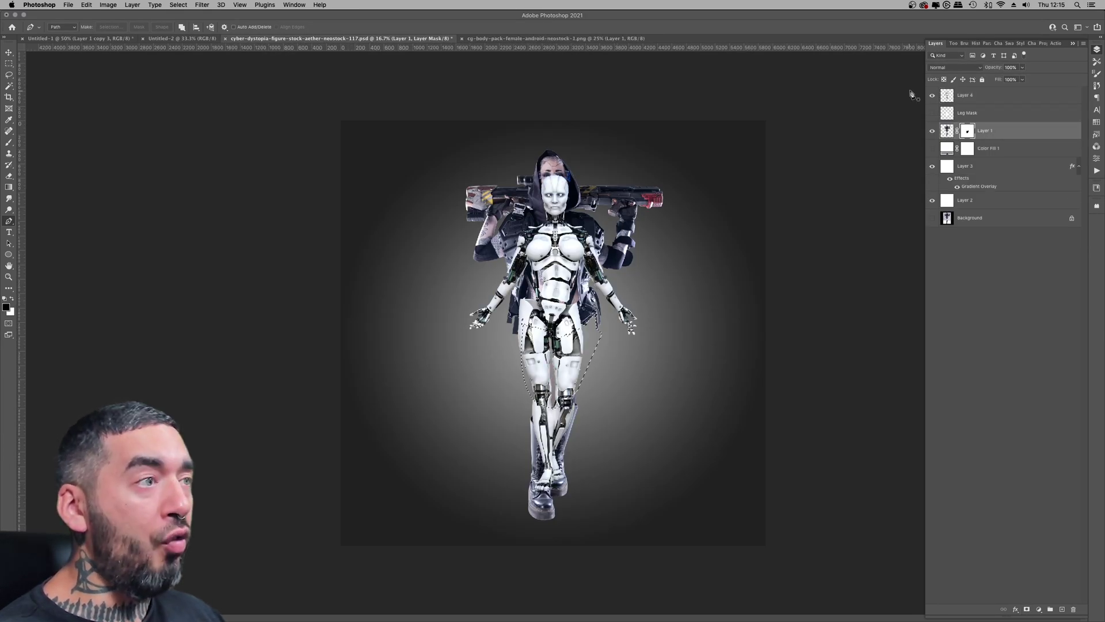
{"action": "left_click_drag", "start_coordinate": [965, 95], "coordinate": [979, 138]}
- Scale the android to about 122% under the woman, then hide Layer 1
{"action": "key", "text": "super+t"}
{"action": "left_click_drag", "start_coordinate": [577, 247], "coordinate": [644, 266]}
{"action": "left_click_drag", "start_coordinate": [482, 119], "coordinate": [484, 117]}
{"action": "key", "text": "super+equal"}
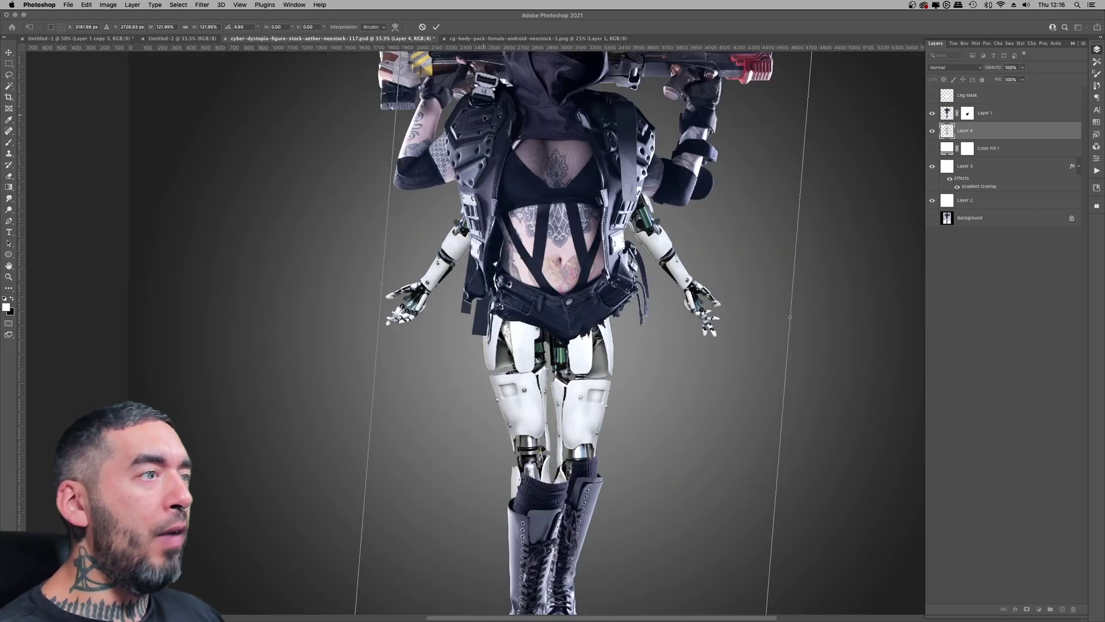
{"action": "key", "text": "super+equal"}
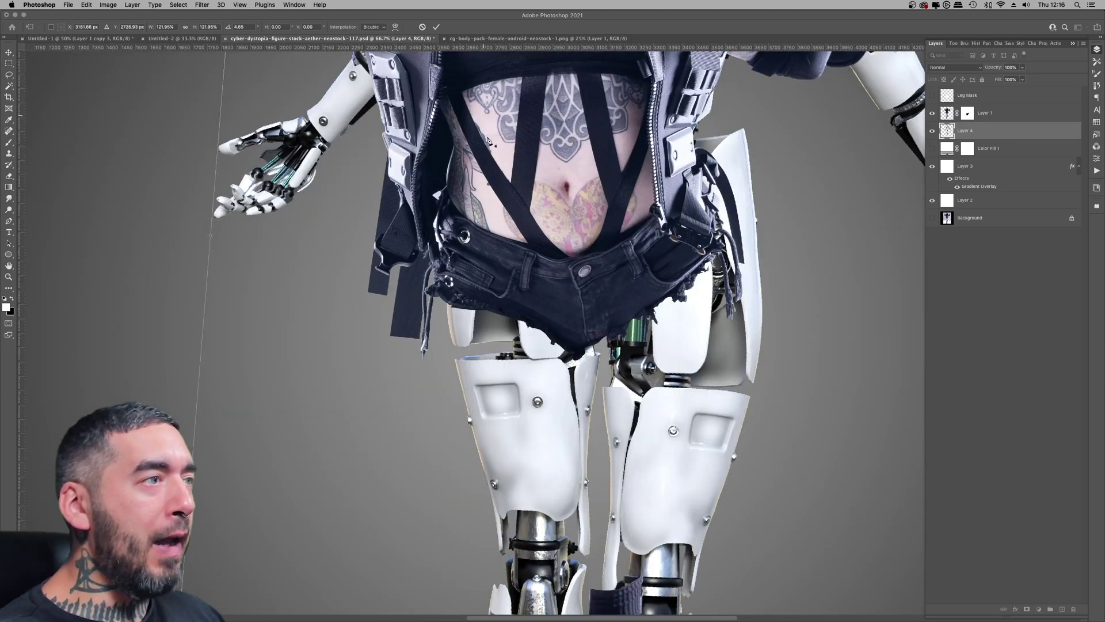
{"action": "key", "text": "Return"}
{"action": "key", "text": "super+minus"}
{"action": "key", "text": "super+minus"}
{"action": "key", "text": "p"}
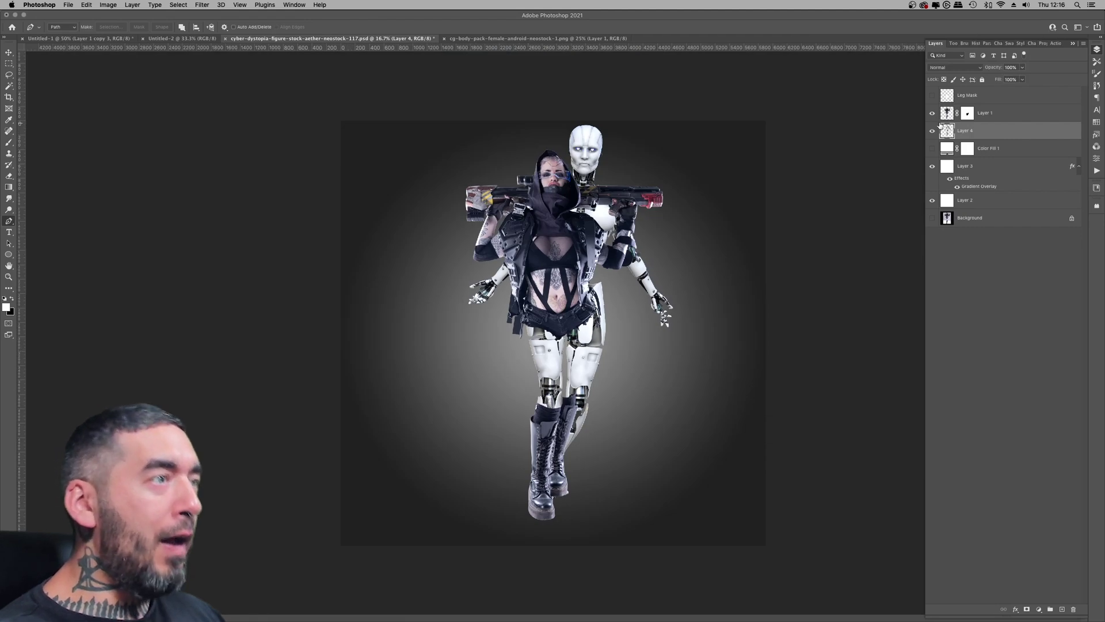
{"action": "left_click", "coordinate": [932, 112]}
- Outline the robot's lower leg with the Pen tool, working up the shin
{"action": "scroll", "coordinate": [570, 450], "scroll_direction": "up", "scroll_amount": 3}
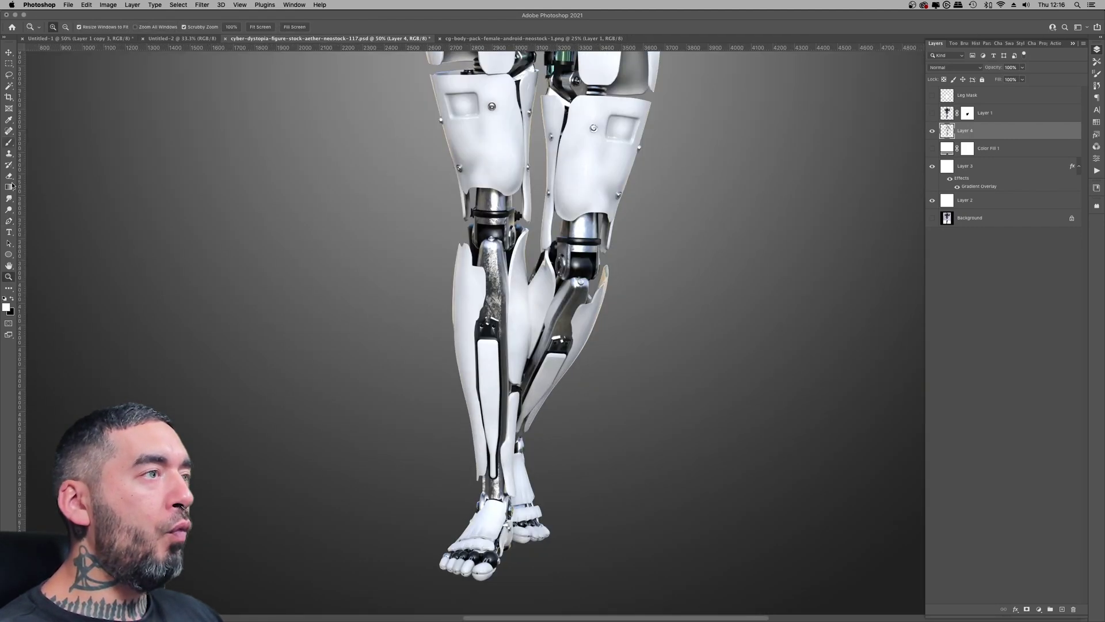
{"action": "left_click_drag", "start_coordinate": [511, 543], "coordinate": [556, 545]}
{"action": "scroll", "coordinate": [517, 525], "scroll_direction": "up", "scroll_amount": 5}
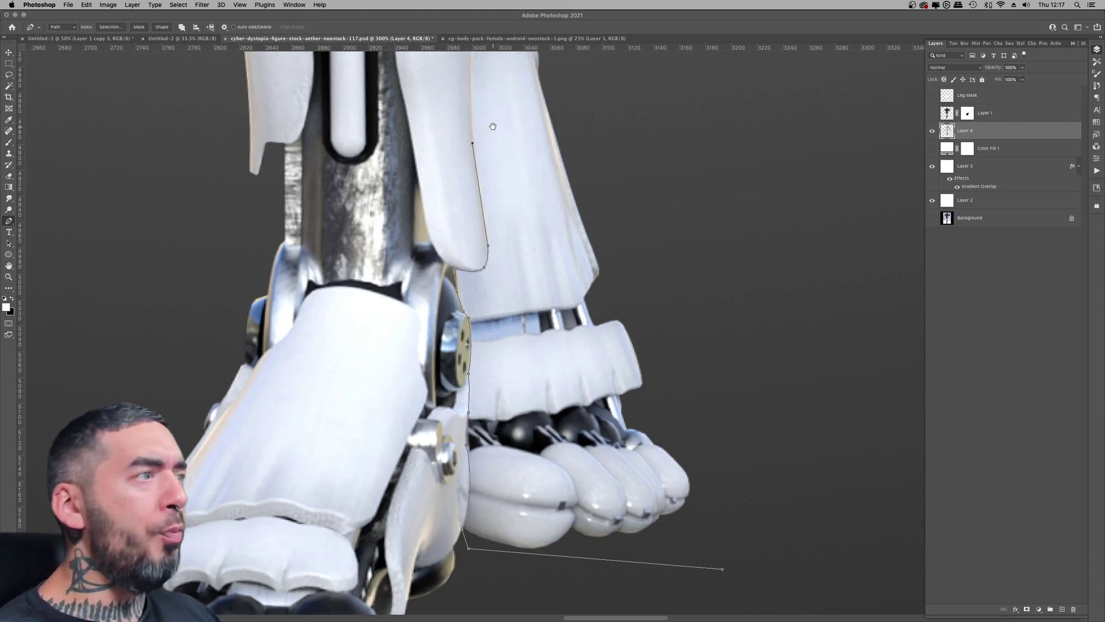
{"action": "left_click_drag", "start_coordinate": [493, 126], "coordinate": [445, 326]}
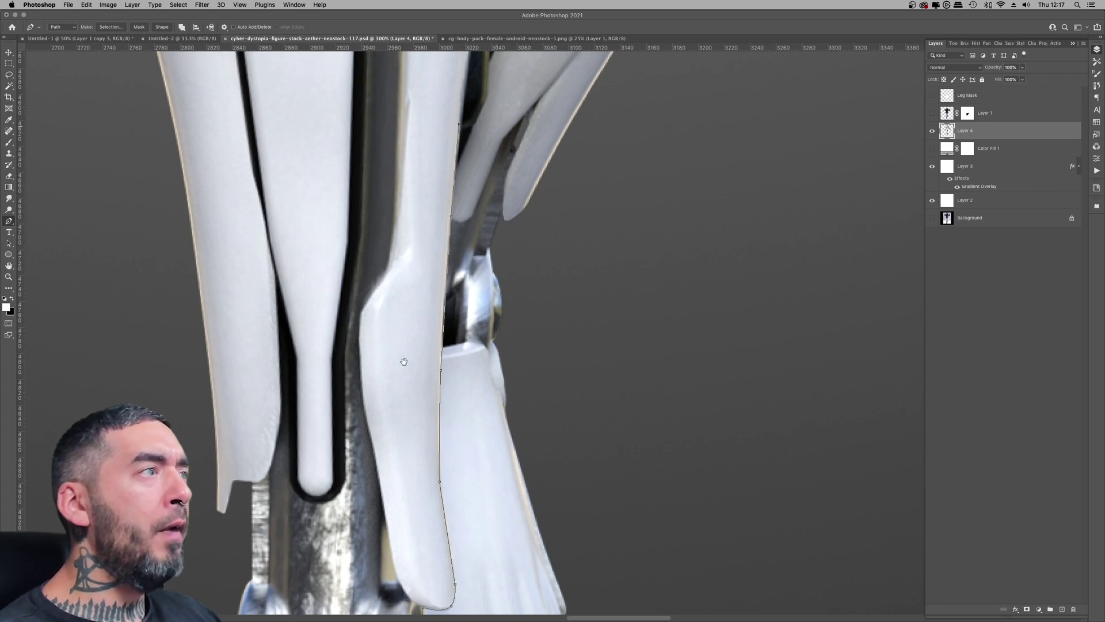
{"action": "scroll", "coordinate": [364, 231], "scroll_direction": "up", "scroll_amount": 5}
{"action": "scroll", "coordinate": [364, 230], "scroll_direction": "right", "scroll_amount": 2}
{"action": "scroll", "coordinate": [364, 238], "scroll_direction": "down", "scroll_amount": 6}
{"action": "scroll", "coordinate": [429, 332], "scroll_direction": "up", "scroll_amount": 5}
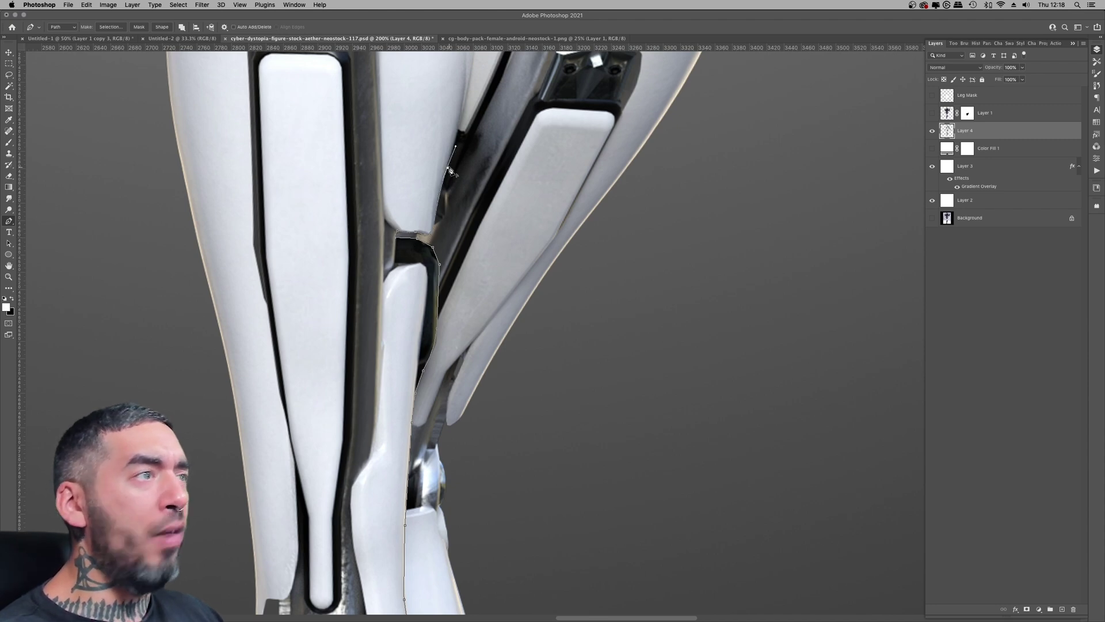
{"action": "scroll", "coordinate": [533, 270], "scroll_direction": "up", "scroll_amount": 5}
{"action": "scroll", "coordinate": [533, 270], "scroll_direction": "left", "scroll_amount": 1}
{"action": "scroll", "coordinate": [532, 270], "scroll_direction": "down", "scroll_amount": 4}
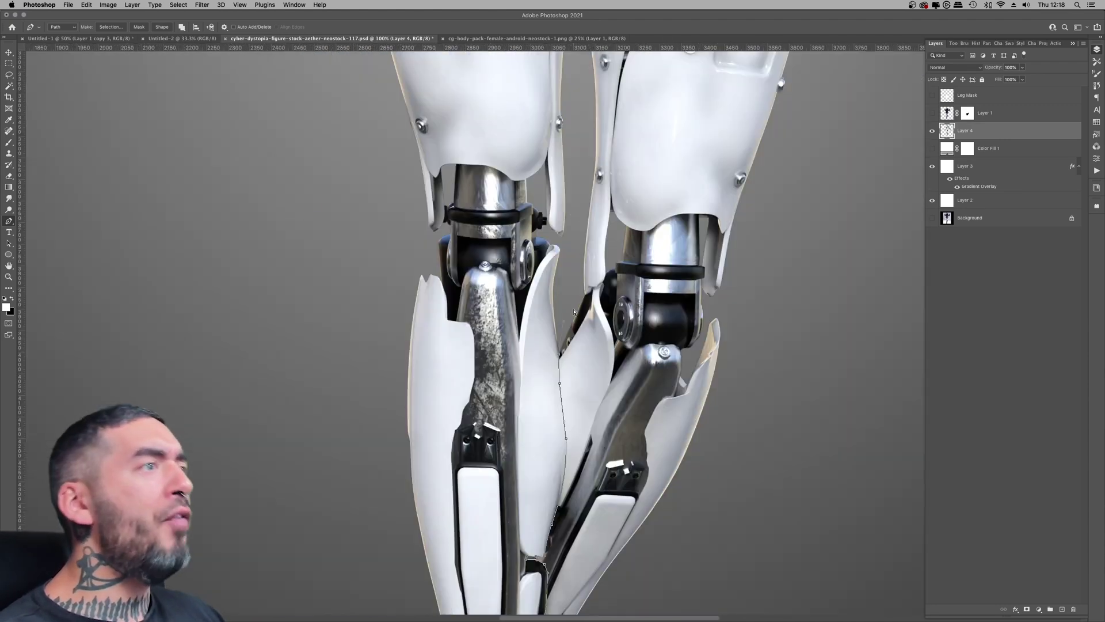
{"action": "scroll", "coordinate": [564, 336], "scroll_direction": "up", "scroll_amount": 1}
- Extend the outline past the feet and copy the leg onto new Layer 5
{"action": "key", "text": "super+minus"}
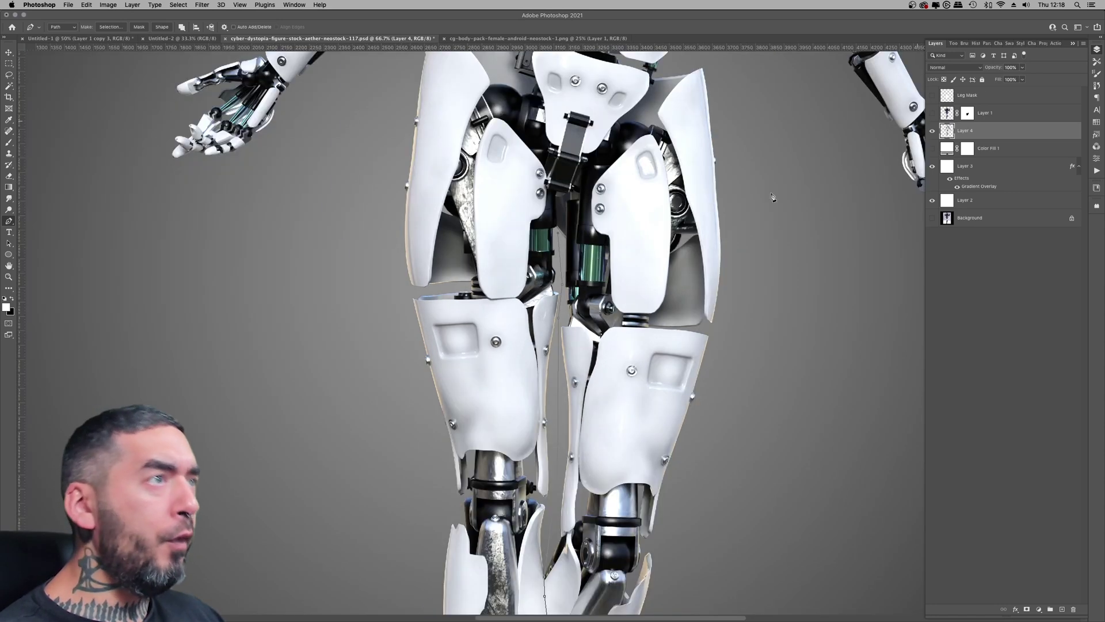
{"action": "scroll", "coordinate": [622, 493], "scroll_direction": "down", "scroll_amount": 15}
{"action": "scroll", "coordinate": [622, 494], "scroll_direction": "right", "scroll_amount": 3}
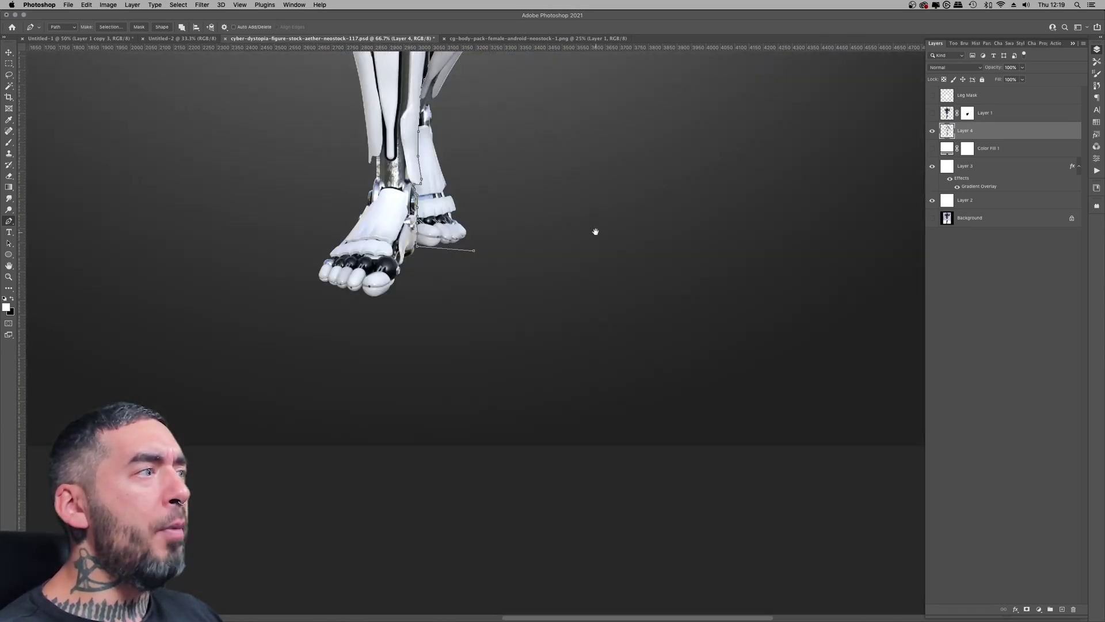
{"action": "left_click_drag", "start_coordinate": [596, 232], "coordinate": [449, 420]}
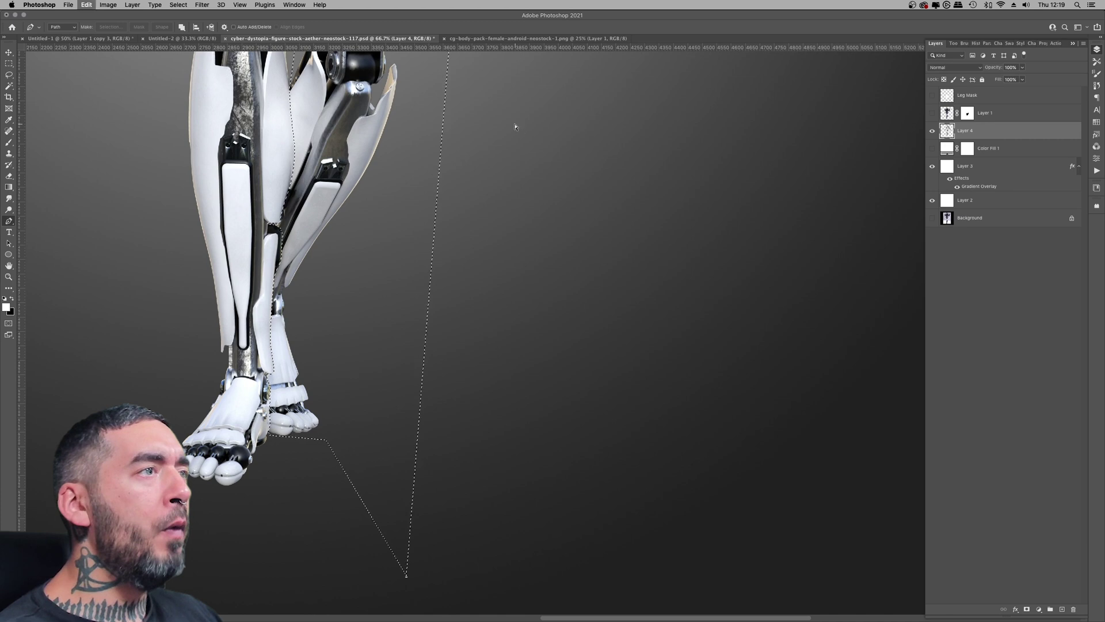
{"action": "key", "text": "super+v"}
{"action": "key", "text": "super+minus"}
{"action": "key", "text": "super+minus"}
{"action": "key", "text": "super+minus"}
{"action": "key", "text": "super+minus"}
- Move the pasted leg below Layer 4 and transform it into place under the torso
{"action": "key", "text": "super+bracketleft"}
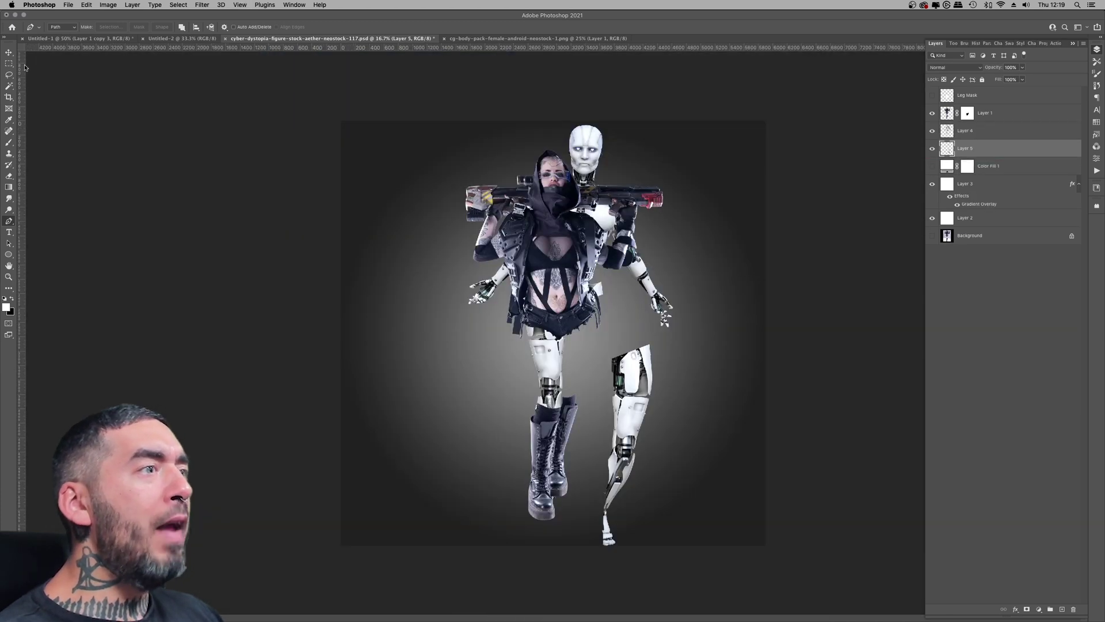
{"action": "key", "text": "v"}
{"action": "left_click_drag", "start_coordinate": [662, 424], "coordinate": [602, 341]}
{"action": "key", "text": "super+t"}
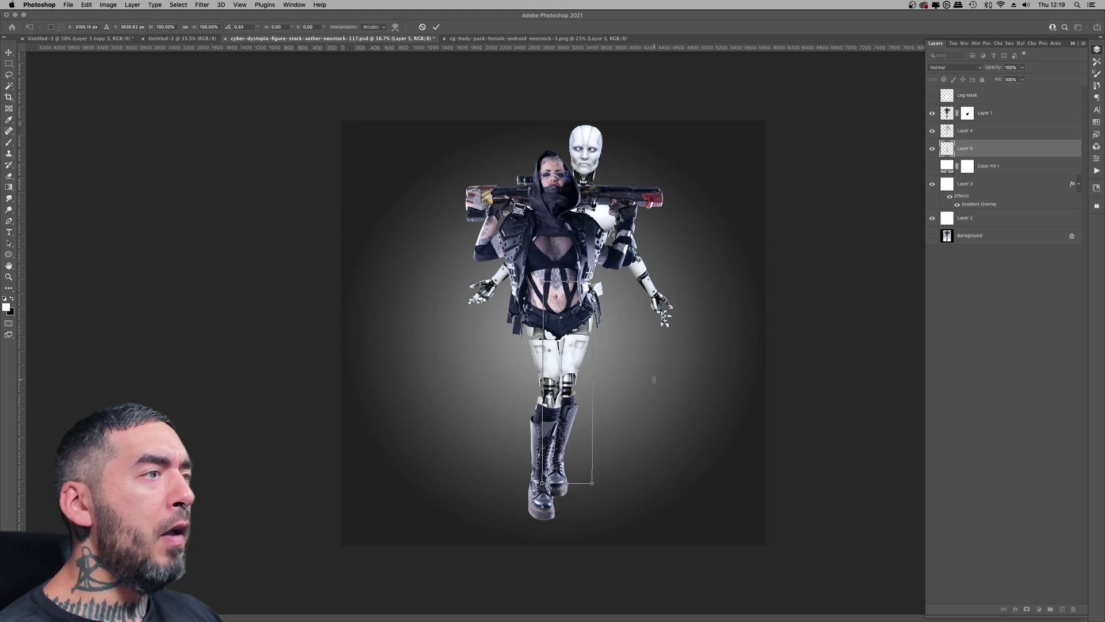
{"action": "left_click_drag", "start_coordinate": [654, 380], "coordinate": [582, 420]}
{"action": "key", "text": "Return"}
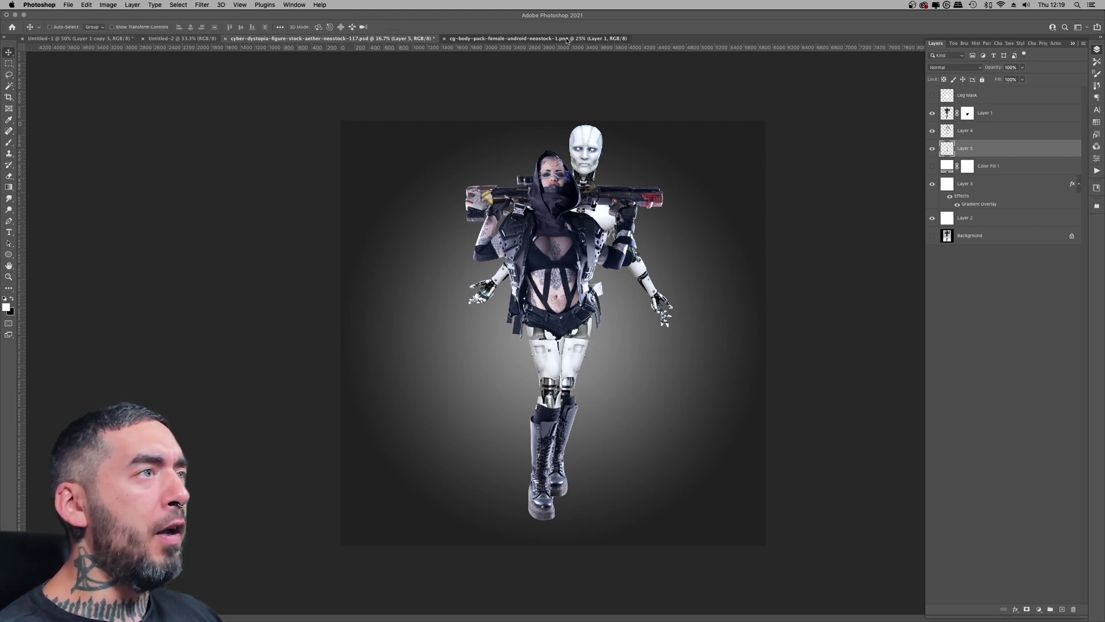
- Tilt the Layer 4 leg slightly and shift it up-left
{"action": "key", "text": "ctrl+Tab"}
{"action": "key", "text": "ctrl+shift+Tab"}
{"action": "left_click", "coordinate": [969, 114]}
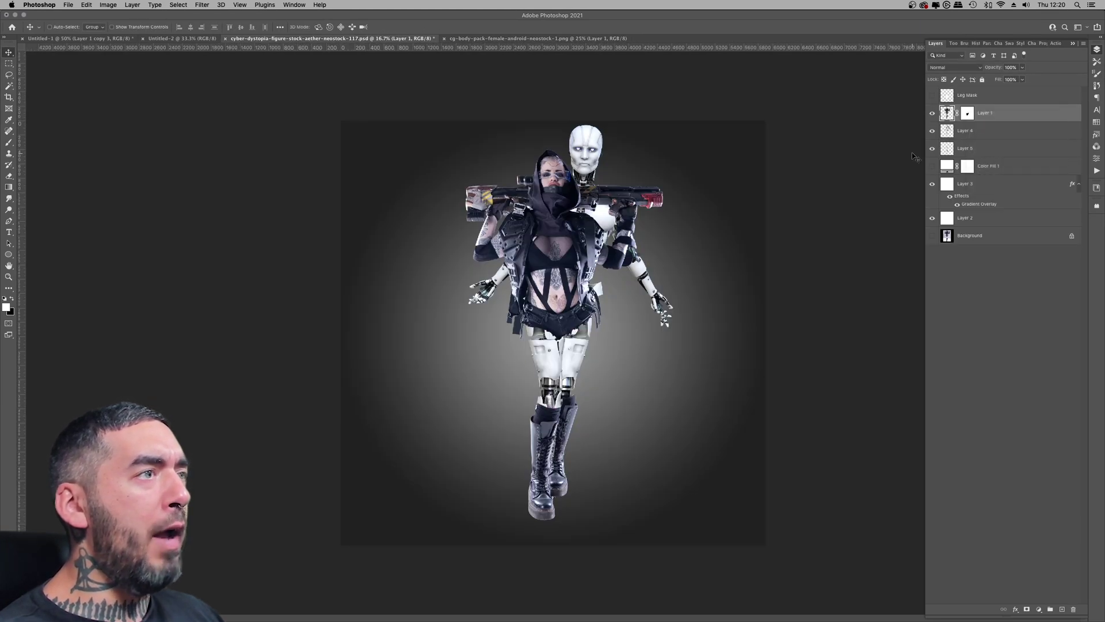
{"action": "left_click", "coordinate": [965, 131]}
{"action": "key", "text": "super+t"}
{"action": "left_click_drag", "start_coordinate": [722, 371], "coordinate": [725, 363]}
{"action": "left_click_drag", "start_coordinate": [626, 383], "coordinate": [622, 380]}
{"action": "key", "text": "Return"}
{"action": "key", "text": "super+equal"}
{"action": "key", "text": "super+equal"}
{"action": "key", "text": "super+equal"}
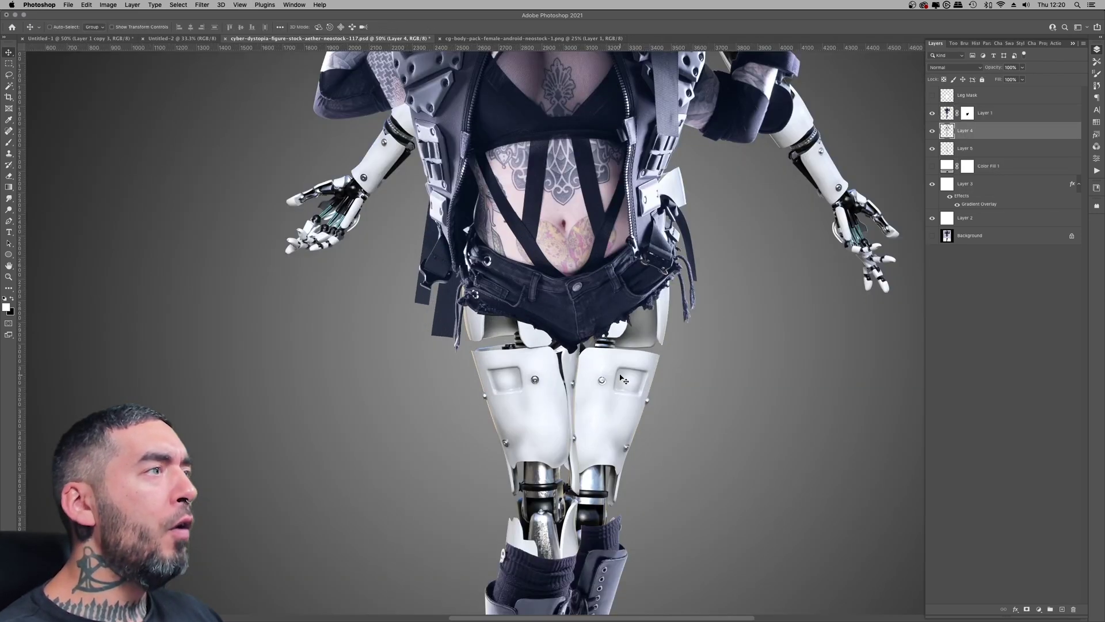
- Fine-tune the Layer 4 leg: about 25 px right, rotated to about -2°
{"action": "key", "text": "super+t"}
{"action": "left_click_drag", "start_coordinate": [264, 374], "coordinate": [266, 403]}
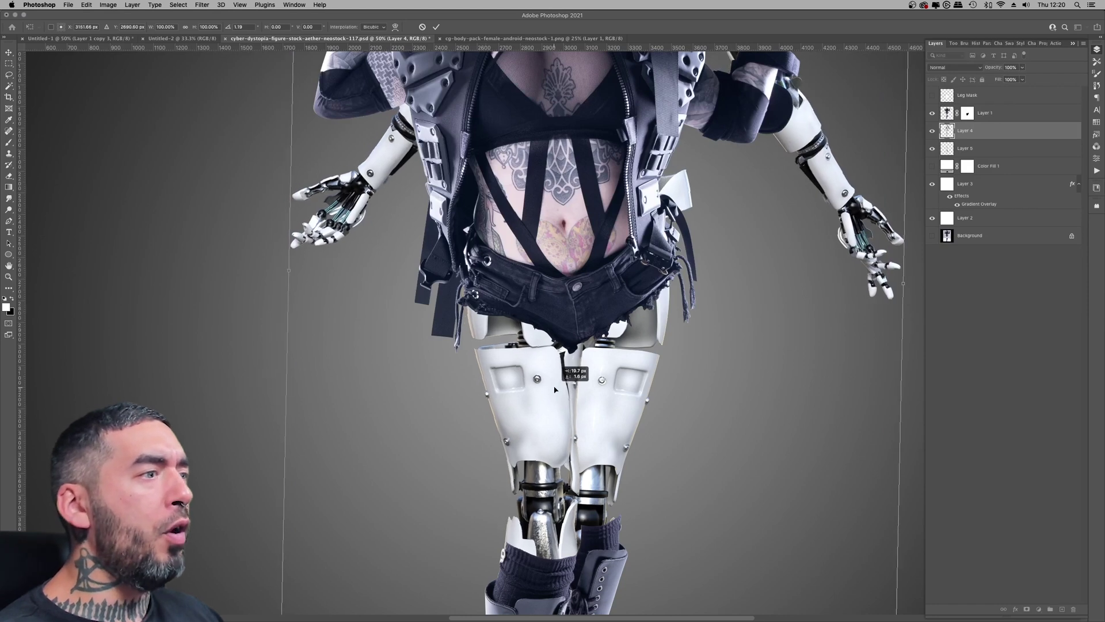
{"action": "left_click_drag", "start_coordinate": [539, 385], "coordinate": [555, 385]}
{"action": "left_click_drag", "start_coordinate": [275, 337], "coordinate": [276, 341]}
{"action": "left_click", "coordinate": [968, 112], "text": "shift"}
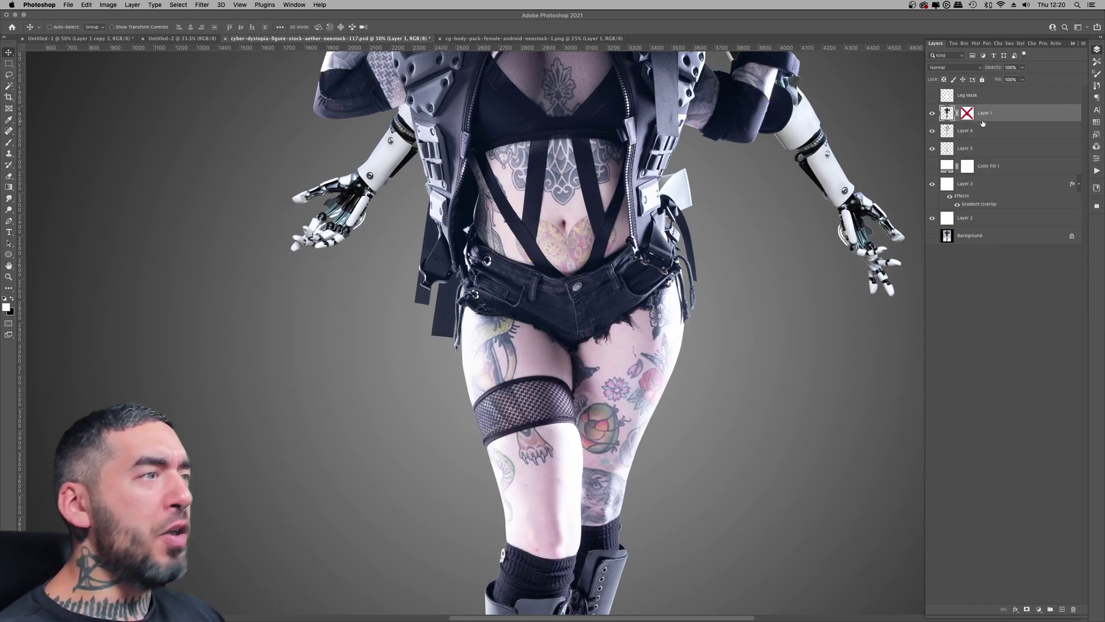
{"action": "left_click", "coordinate": [967, 113], "text": "shift"}
{"action": "left_click_drag", "start_coordinate": [921, 242], "coordinate": [918, 228]}
{"action": "key", "text": "Return"}
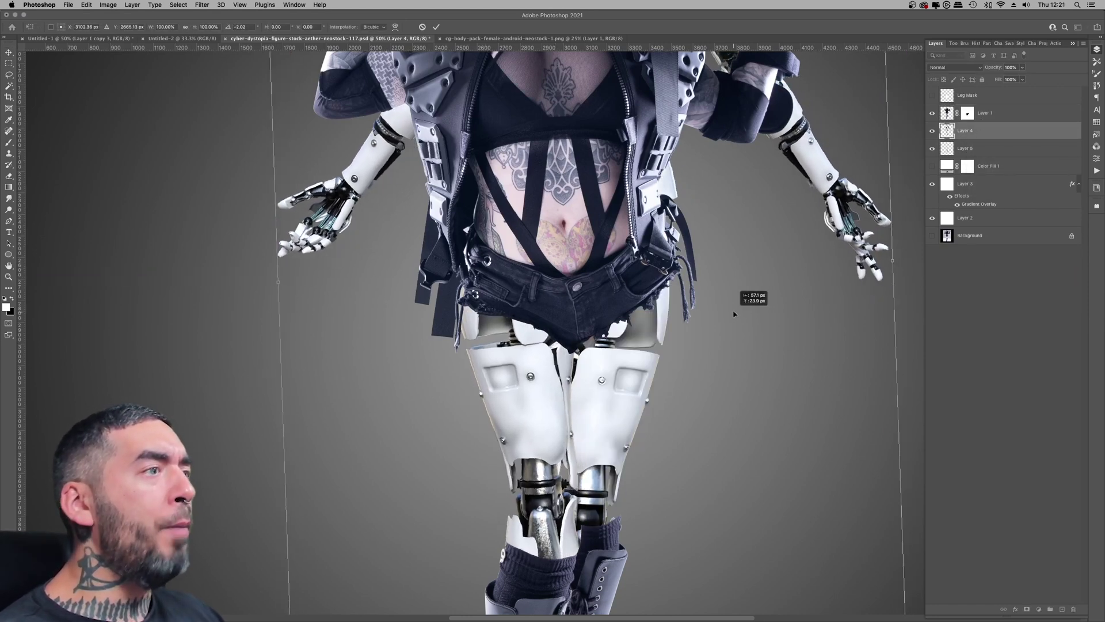
{"action": "key", "text": "super+0"}
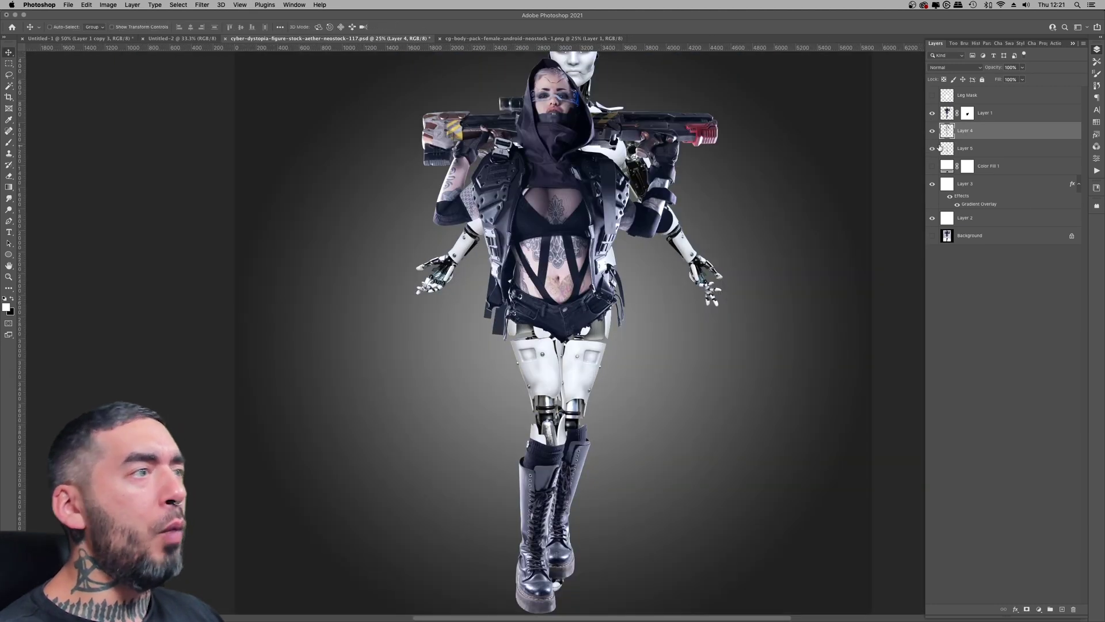
- Rename Layer 4 to 'Front Leg'
{"action": "left_click", "coordinate": [932, 131]}
{"action": "left_click", "coordinate": [932, 131]}
{"action": "double_click", "coordinate": [963, 131]}
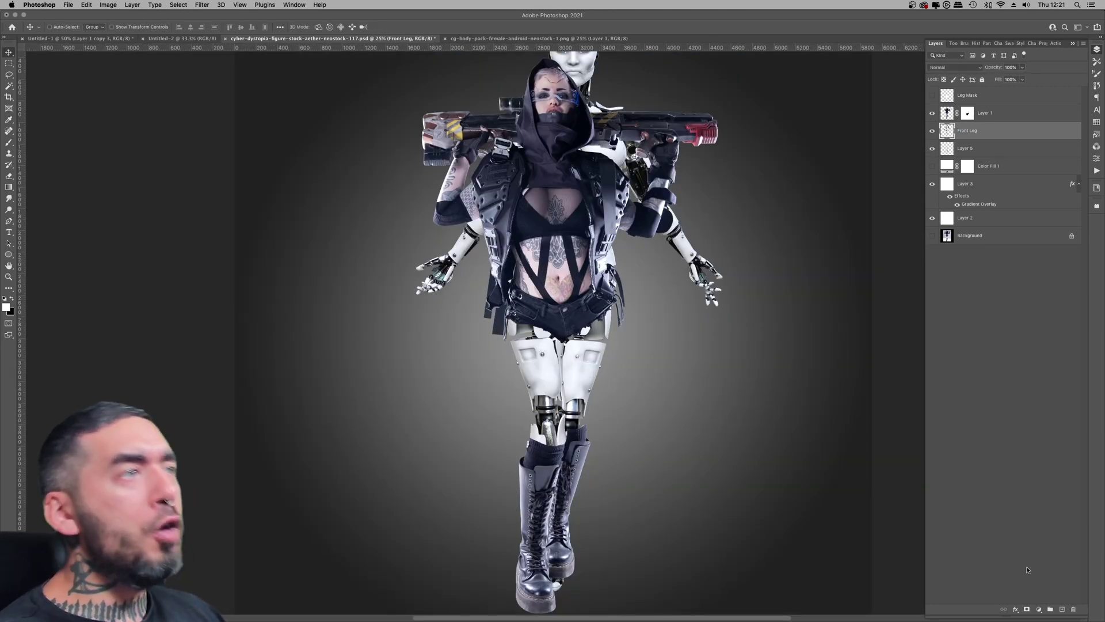
- Mask out Front Leg's upper body by filling a lassoed area black
{"action": "left_click", "coordinate": [1027, 610]}
{"action": "key", "text": "l"}
{"action": "key", "text": "x"}
{"action": "left_click_drag", "start_coordinate": [370, 304], "coordinate": [861, 370]}
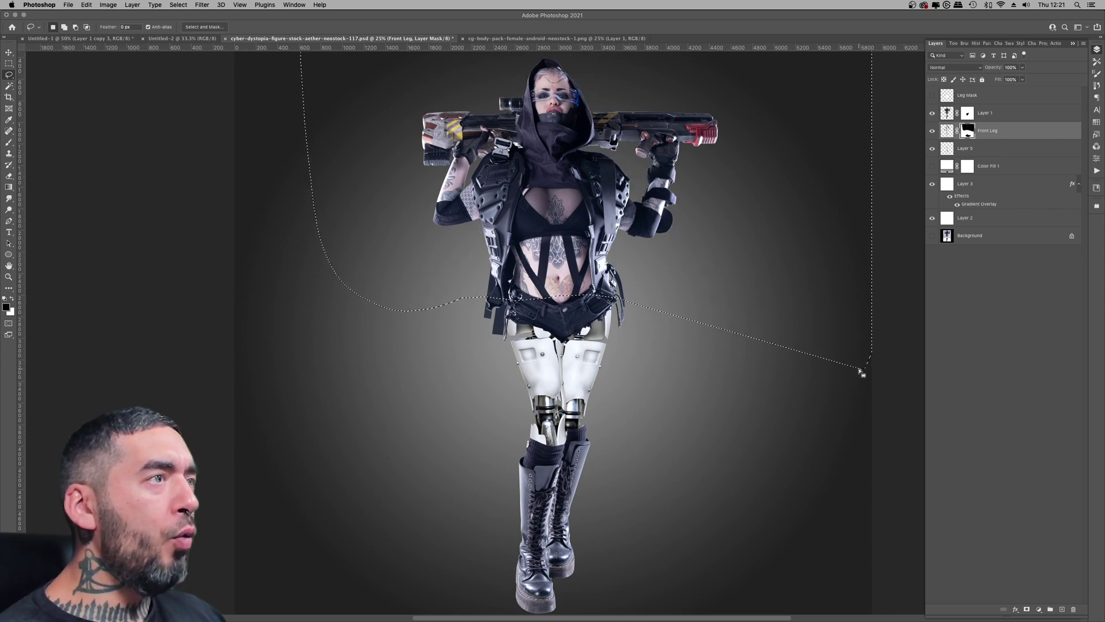
{"action": "key", "text": "alt+BackSpace"}
{"action": "key", "text": "super+d"}
{"action": "key", "text": "super+minus"}
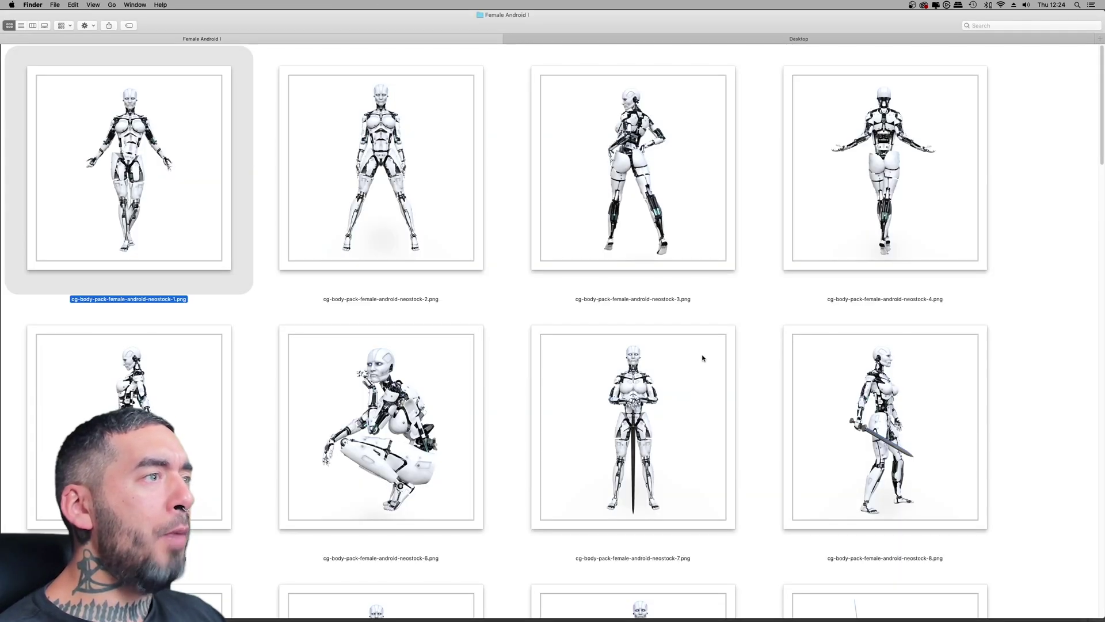
- Select android pose images 11, 19 and 43 in Finder and open them with Photoshop
{"action": "scroll", "coordinate": [703, 359], "scroll_direction": "down", "scroll_amount": 5}
{"action": "left_click", "coordinate": [703, 362]}
{"action": "scroll", "coordinate": [703, 362], "scroll_direction": "down", "scroll_amount": 5}
{"action": "scroll", "coordinate": [693, 403], "scroll_direction": "down", "scroll_amount": 3}
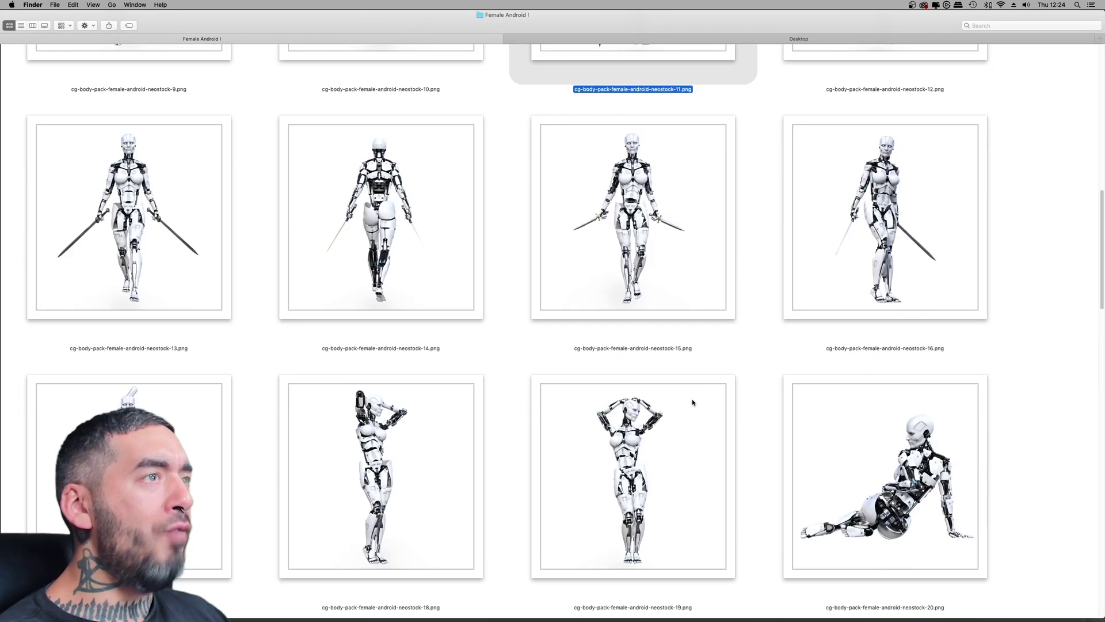
{"action": "scroll", "coordinate": [693, 402], "scroll_direction": "up", "scroll_amount": 5}
{"action": "key", "text": "super+Tab"}
{"action": "key", "text": "super+Tab"}
{"action": "scroll", "coordinate": [693, 403], "scroll_direction": "down", "scroll_amount": 5}
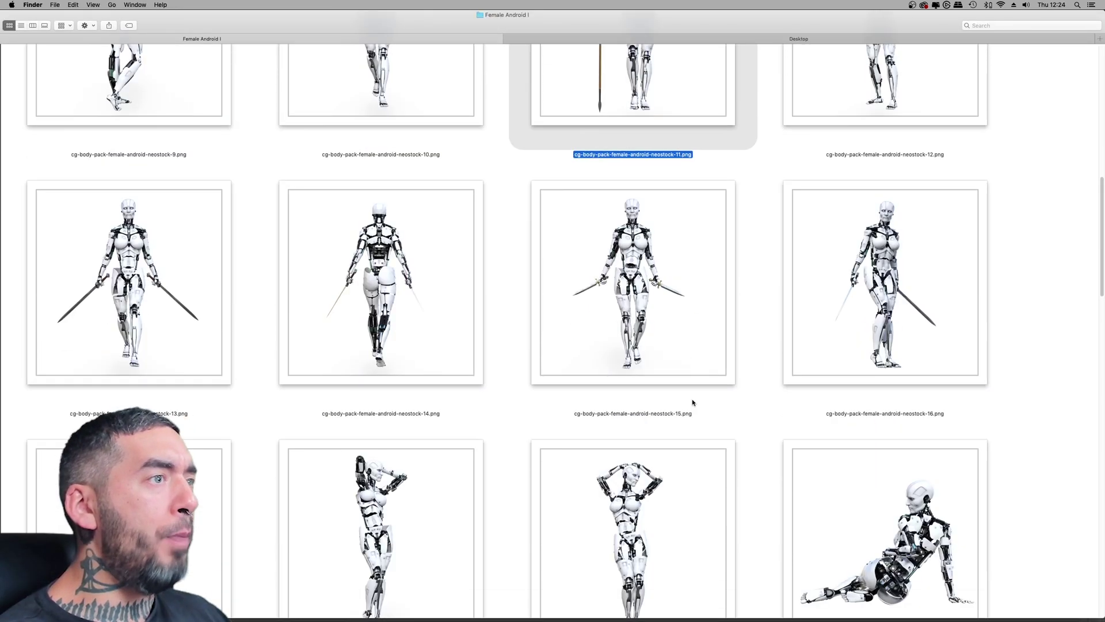
{"action": "left_click", "coordinate": [678, 397]}
{"action": "scroll", "coordinate": [678, 398], "scroll_direction": "down", "scroll_amount": 5}
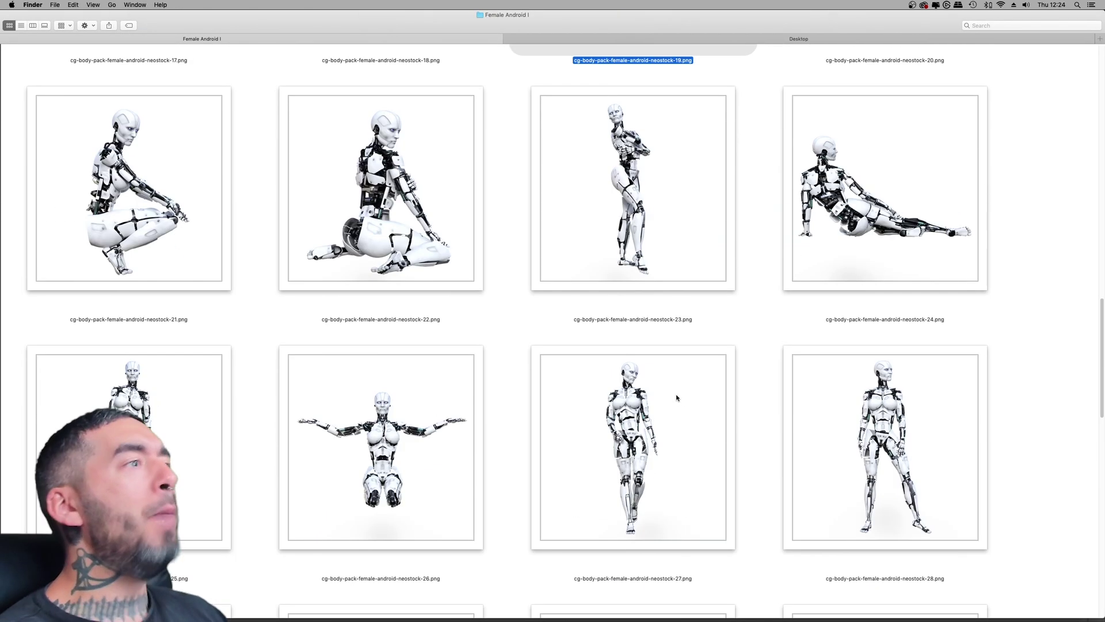
{"action": "scroll", "coordinate": [677, 398], "scroll_direction": "up", "scroll_amount": 3}
{"action": "scroll", "coordinate": [677, 397], "scroll_direction": "down", "scroll_amount": 12}
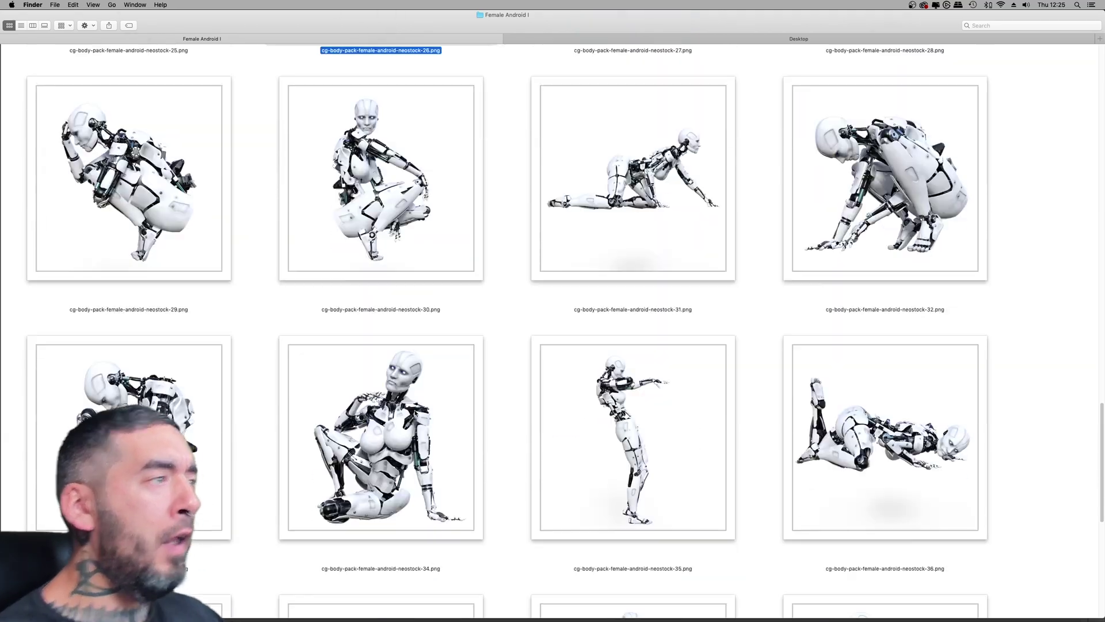
{"action": "left_click", "coordinate": [595, 446]}
{"action": "right_click", "coordinate": [595, 446]}
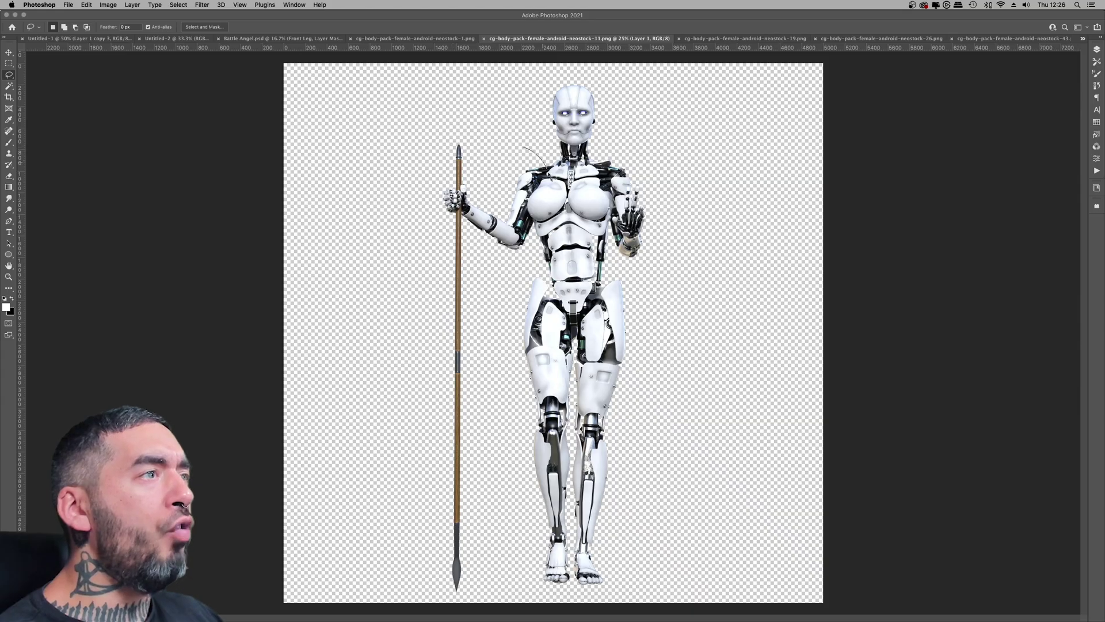
- Drag the staff-holding robot arm into Battle Angel.psd, left of the figure
{"action": "left_click", "coordinate": [1096, 49]}
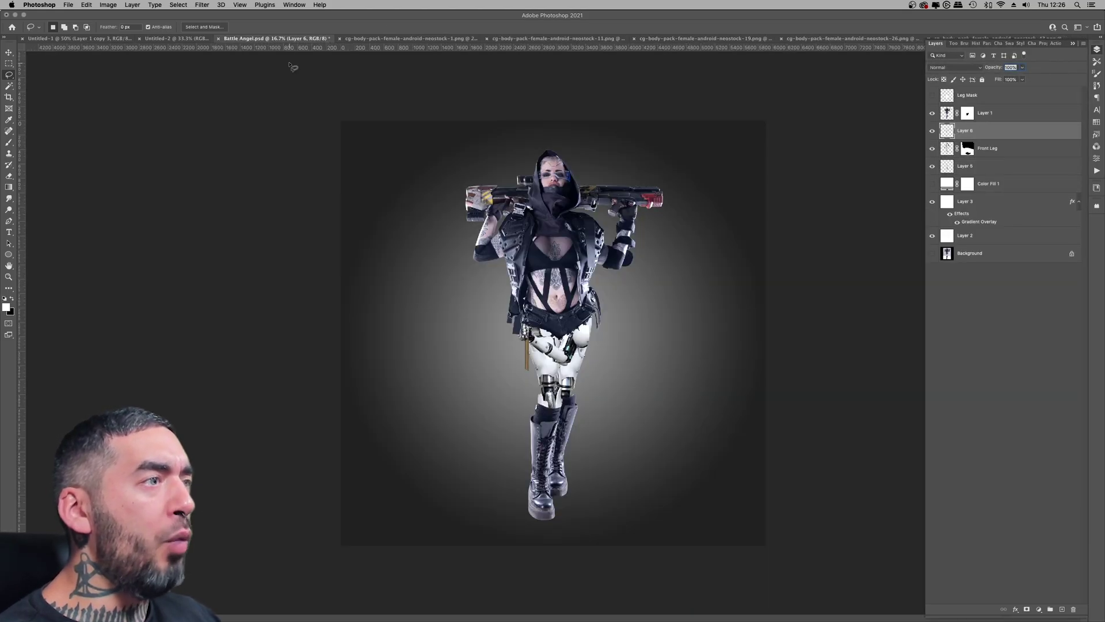
{"action": "left_click_drag", "start_coordinate": [534, 340], "coordinate": [429, 308]}
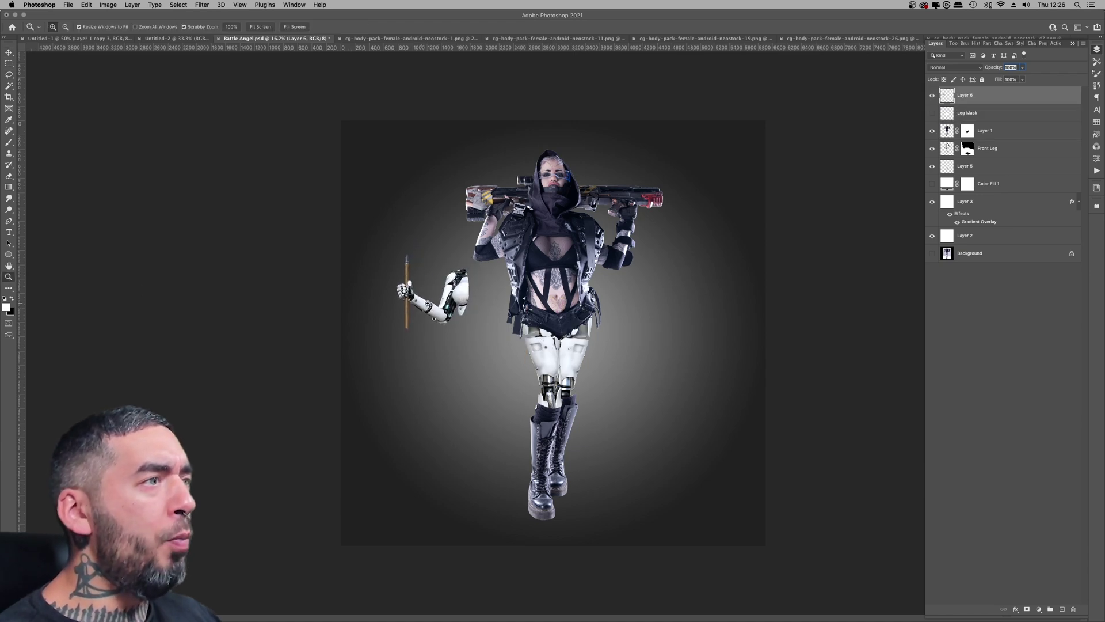
{"action": "key", "text": "super+equal"}
{"action": "key", "text": "super+equal"}
- Create a new empty layer named 'Arms Mask'
{"action": "key", "text": "alt+bracketleft"}
{"action": "key", "text": "shift+super+n"}
{"action": "type", "text": "Arms MAsk"}
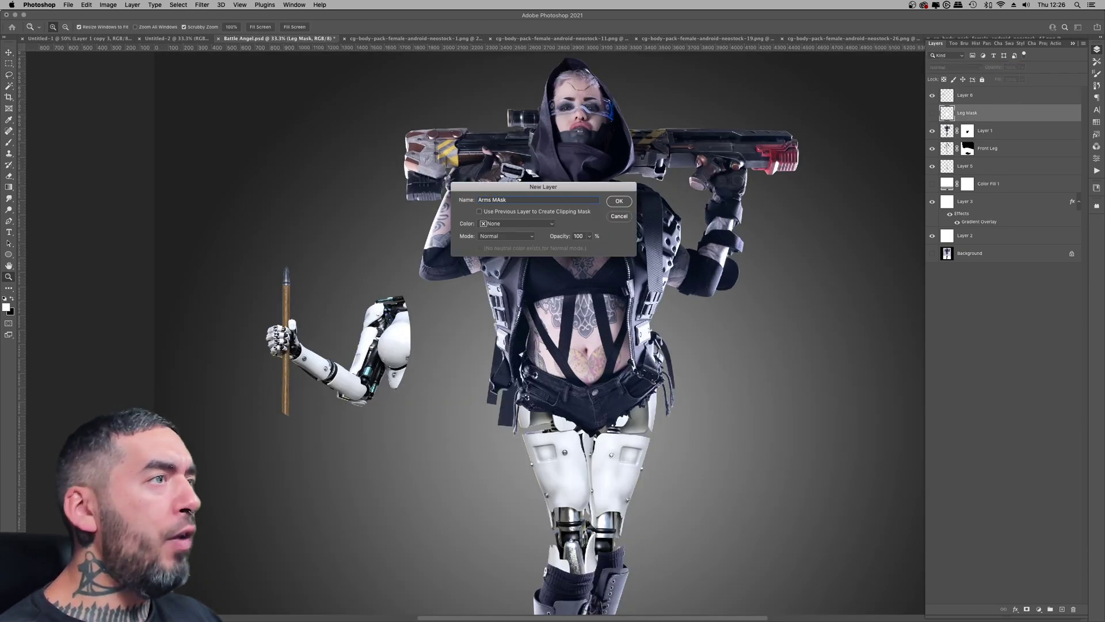
{"action": "key", "text": "Return"}
- Begin tracing a Pen path along the arm's elbow edge
{"action": "key", "text": "super+equal"}
{"action": "key", "text": "super+equal"}
{"action": "key", "text": "super+equal"}
{"action": "key", "text": "super+equal"}
{"action": "key", "text": "p"}
{"action": "left_click", "coordinate": [418, 251]}
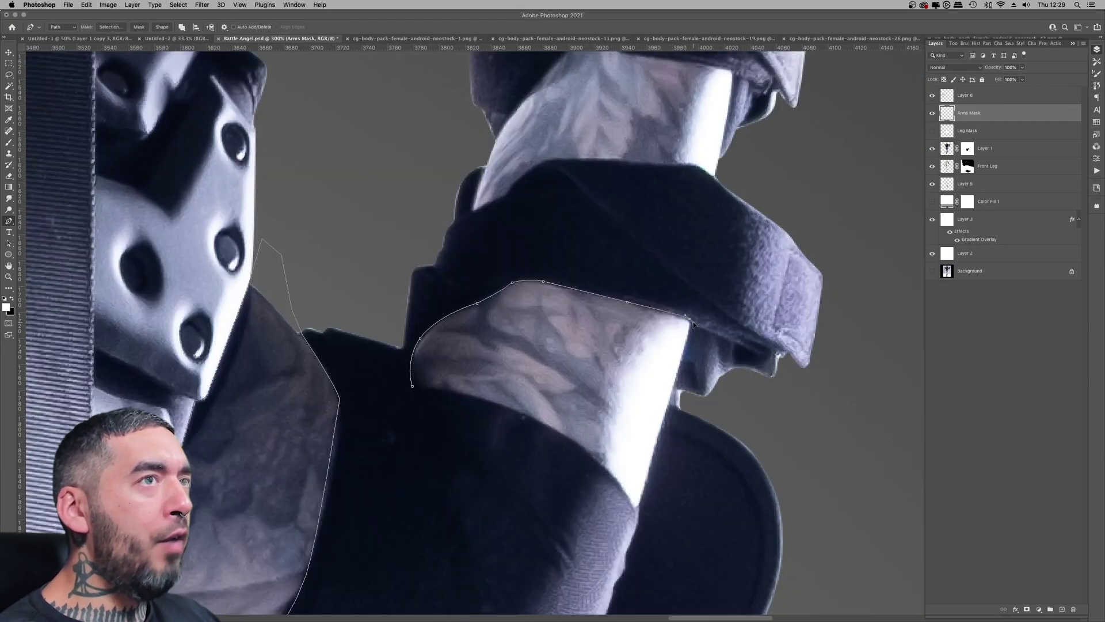
{"action": "scroll", "coordinate": [694, 326], "scroll_direction": "up", "scroll_amount": 5}
{"action": "scroll", "coordinate": [461, 311], "scroll_direction": "left", "scroll_amount": 3}
{"action": "left_click", "coordinate": [440, 323]}
{"action": "left_click", "coordinate": [457, 303]}
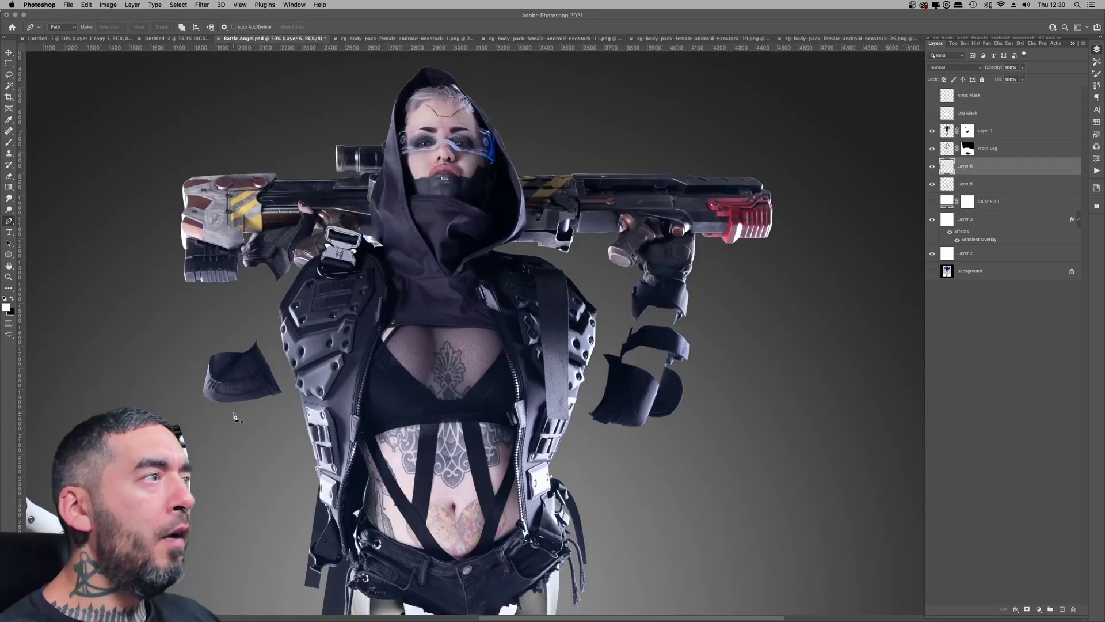
- Free Transform the robot arm piece onto the figure's shoulder, then target the Left Bicep layer mask
{"action": "key", "text": "super+t"}
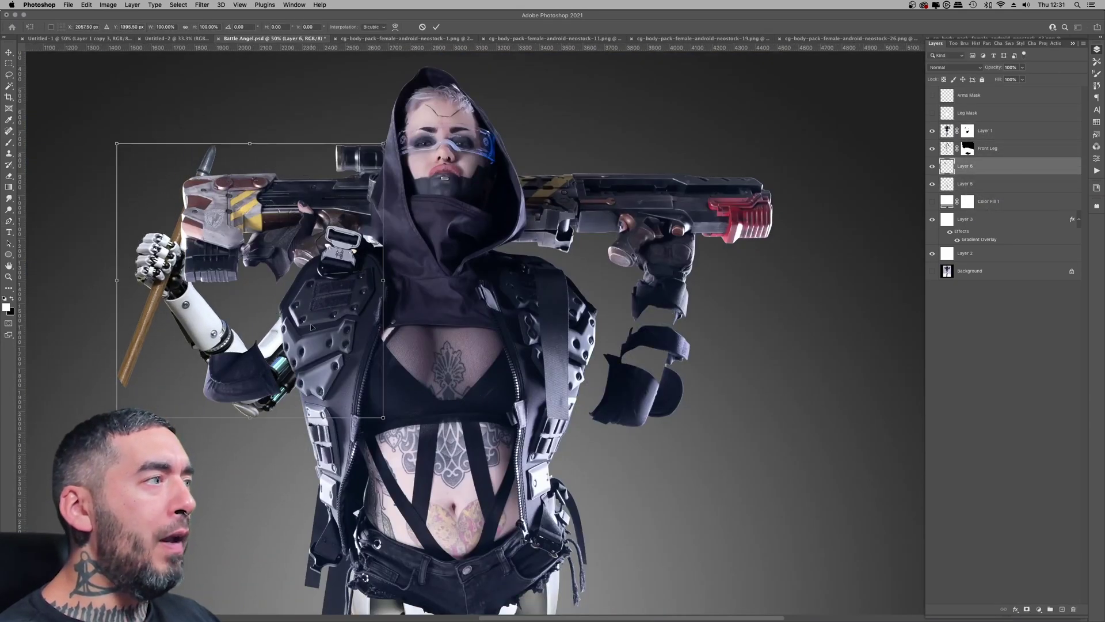
{"action": "left_click_drag", "start_coordinate": [301, 337], "coordinate": [322, 340]}
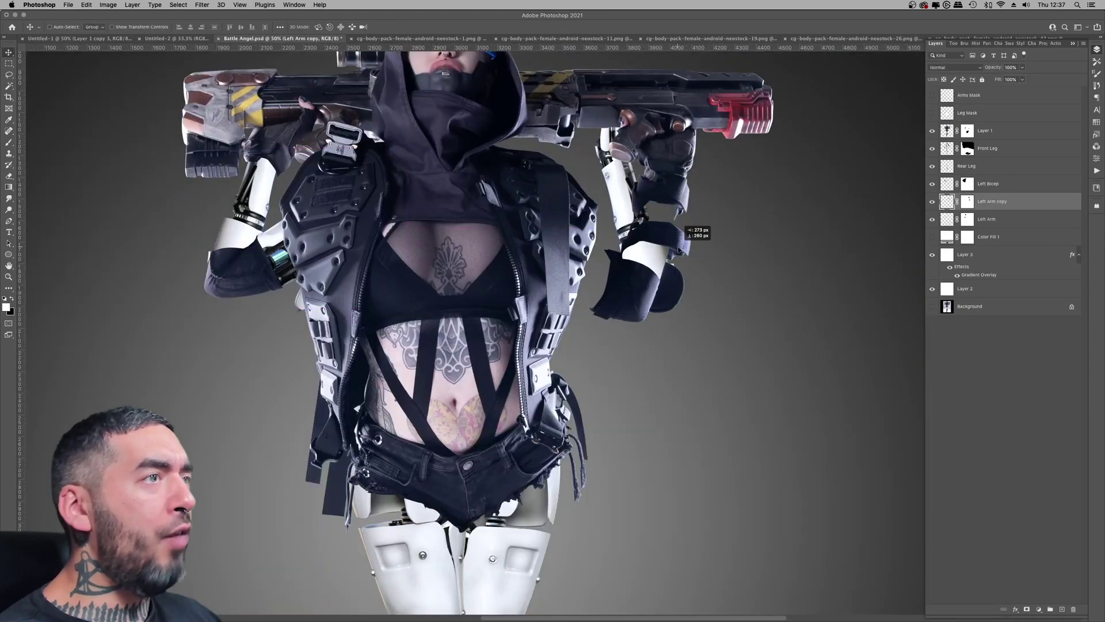
{"action": "left_click_drag", "start_coordinate": [679, 249], "coordinate": [697, 254]}
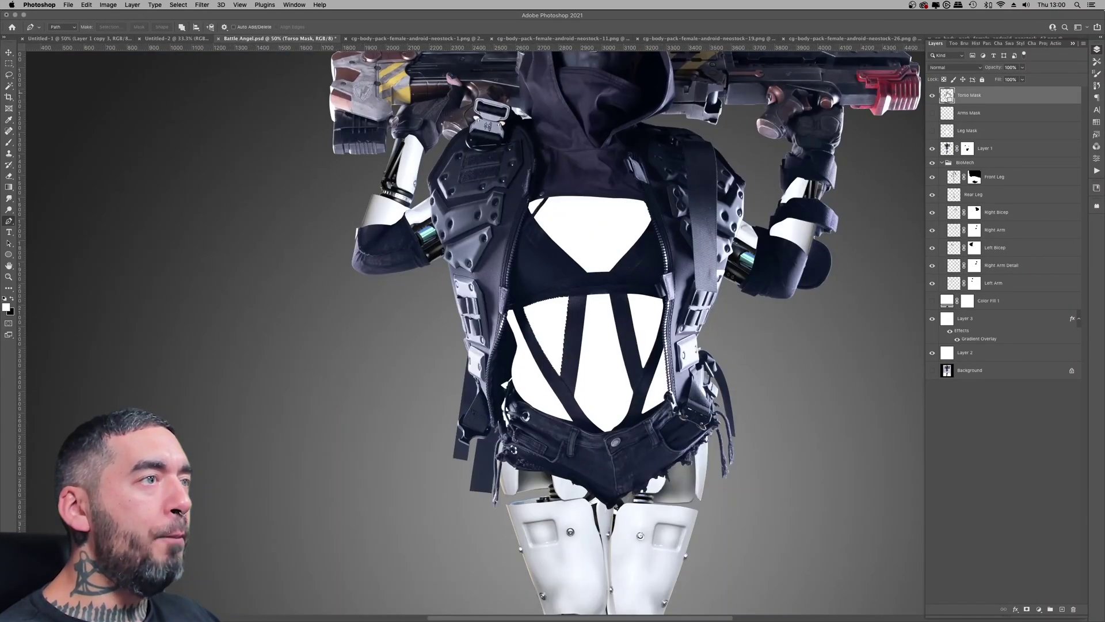
{"action": "left_click", "coordinate": [972, 247]}
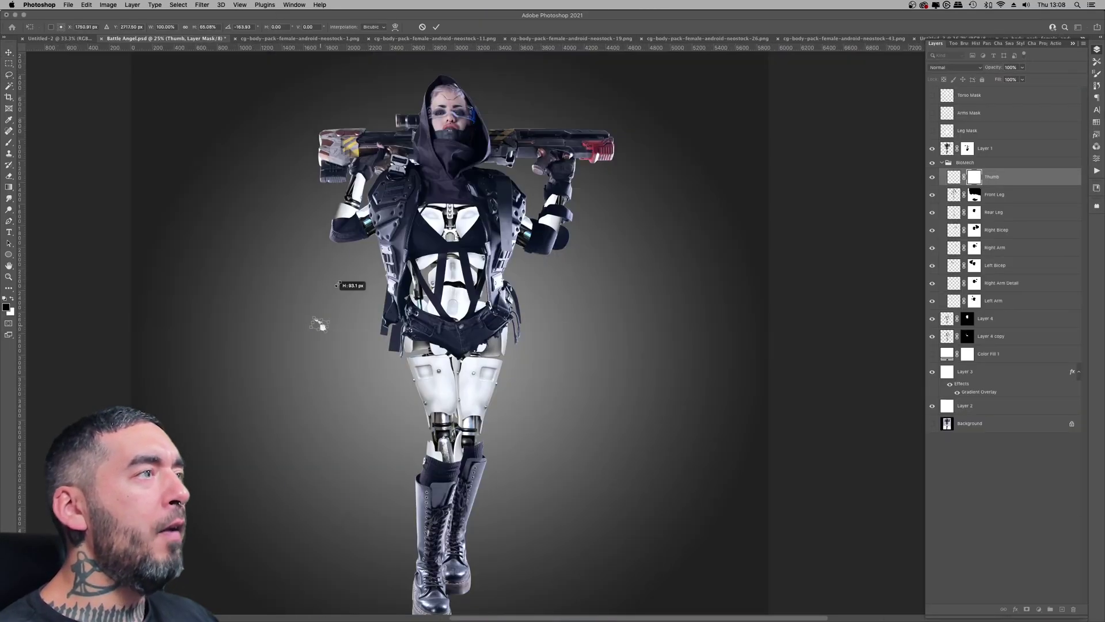
- Hide BioMech copy's white fill to reveal the parts and toggle the BioMech Panel Mask visibility
{"action": "scroll", "coordinate": [321, 320], "scroll_direction": "up", "scroll_amount": 5}
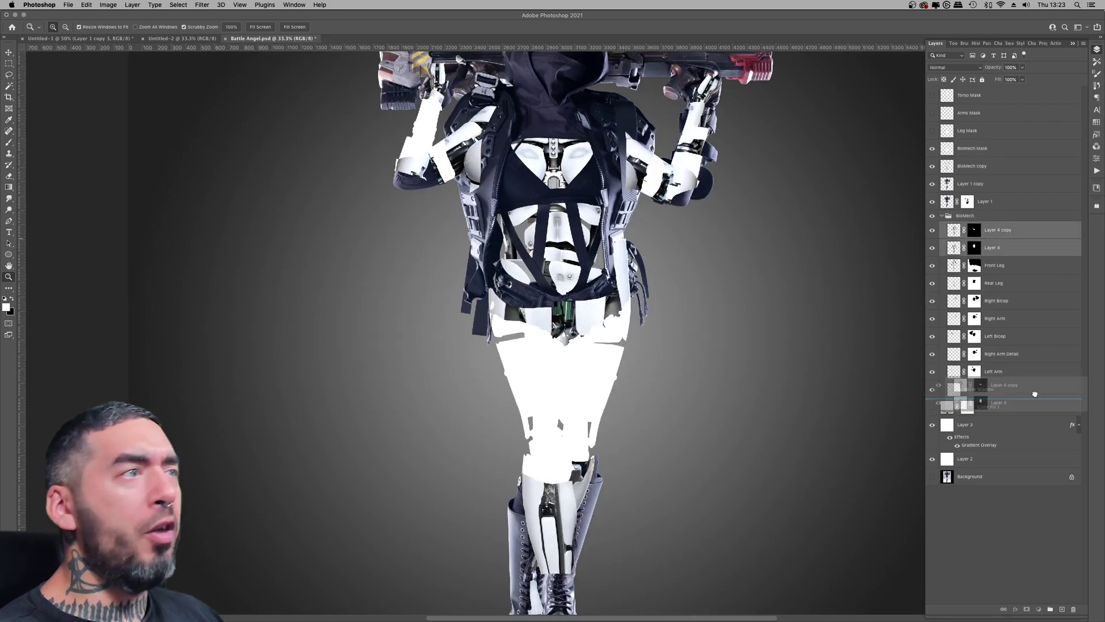
{"action": "left_click", "coordinate": [933, 184]}
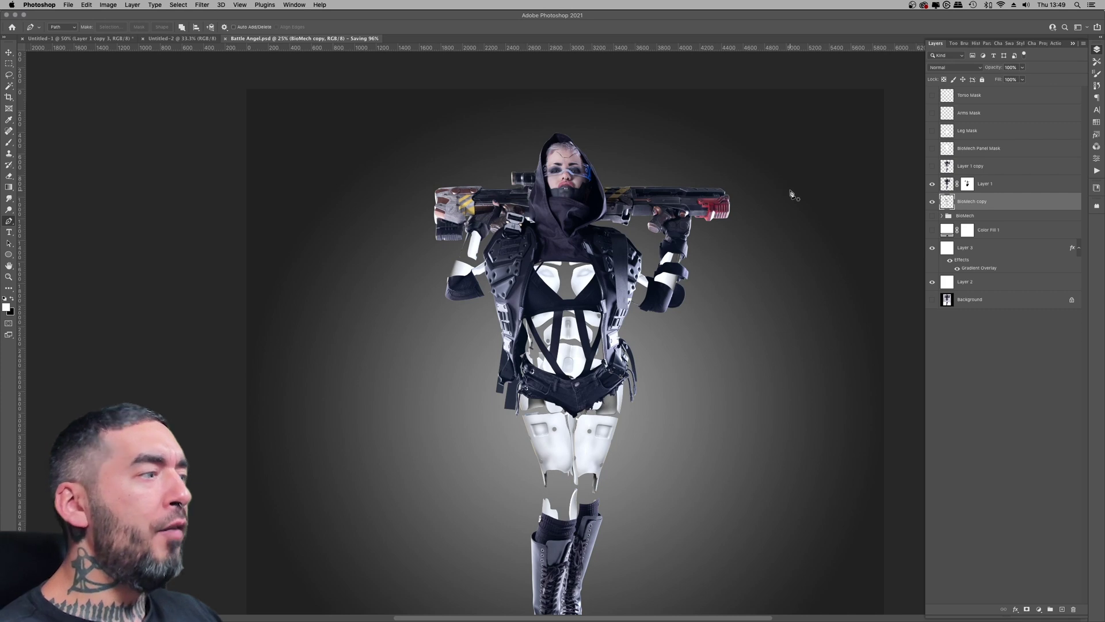
{"action": "left_click", "coordinate": [933, 148]}
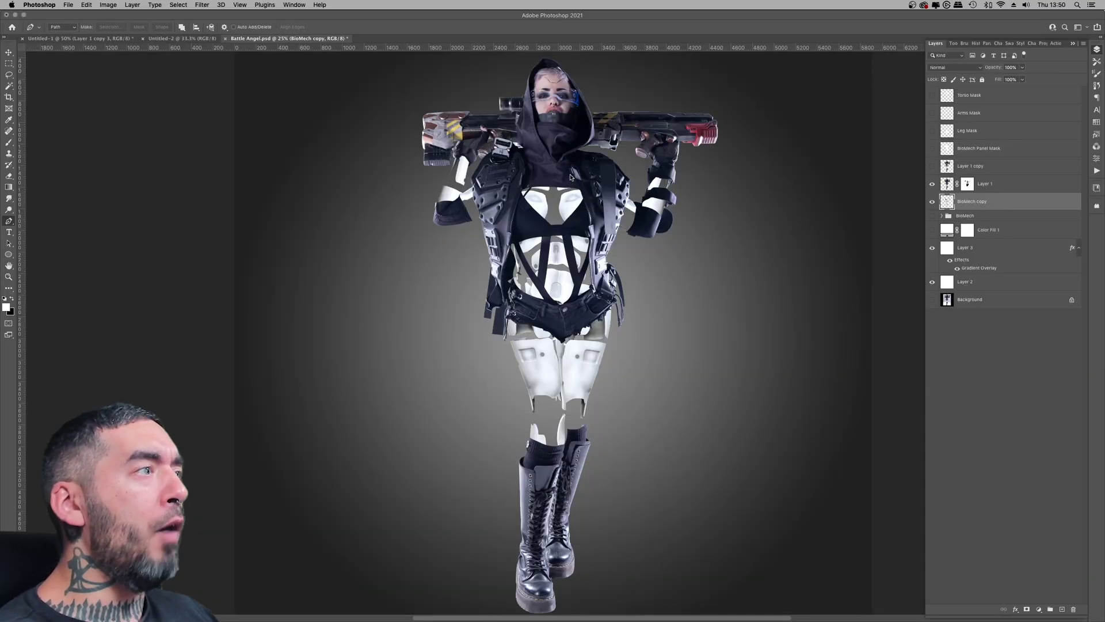
- In Camera Raw on BioMech copy, lower exposure to -2.90, reduce contrast and set clarity to -20
{"action": "key", "text": "super+shift+a"}
{"action": "left_click", "coordinate": [341, 216]}
{"action": "left_click_drag", "start_coordinate": [566, 274], "coordinate": [568, 341]}
{"action": "left_click", "coordinate": [333, 210]}
{"action": "left_click", "coordinate": [283, 316]}
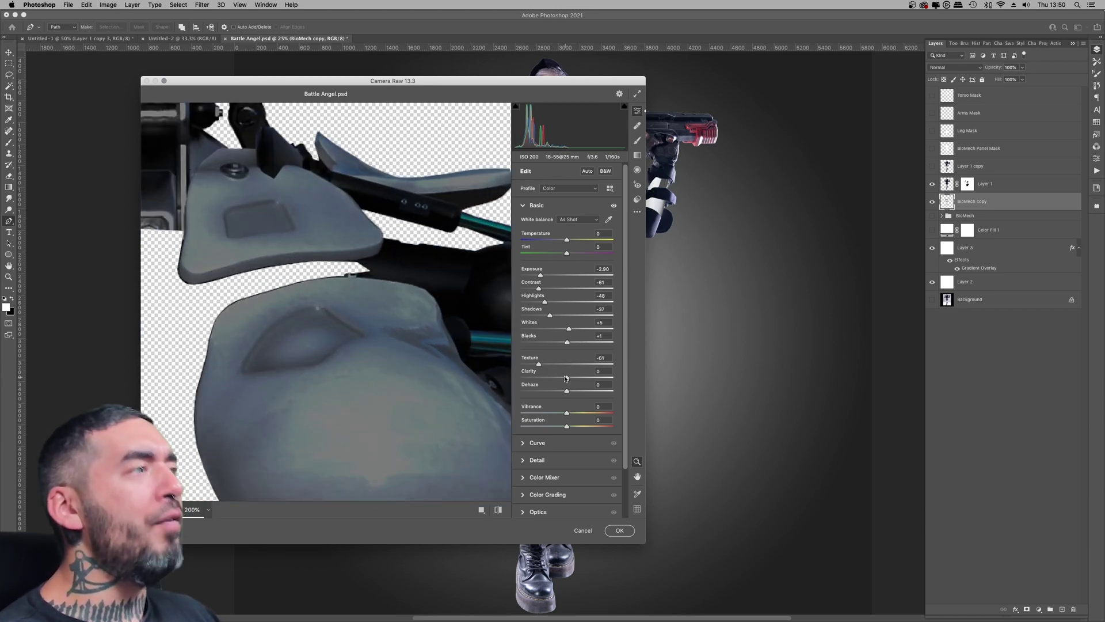
{"action": "mouse_move", "coordinate": [566, 377]}
{"action": "left_mouse_down"}
{"action": "mouse_move", "coordinate": [545, 377]}
{"action": "mouse_move", "coordinate": [556, 376]}
{"action": "left_mouse_up"}
- Set Noise Reduction to 34 and Grain to 7, then apply the Camera Raw filter
{"action": "scroll", "coordinate": [568, 403], "scroll_direction": "down", "scroll_amount": 3}
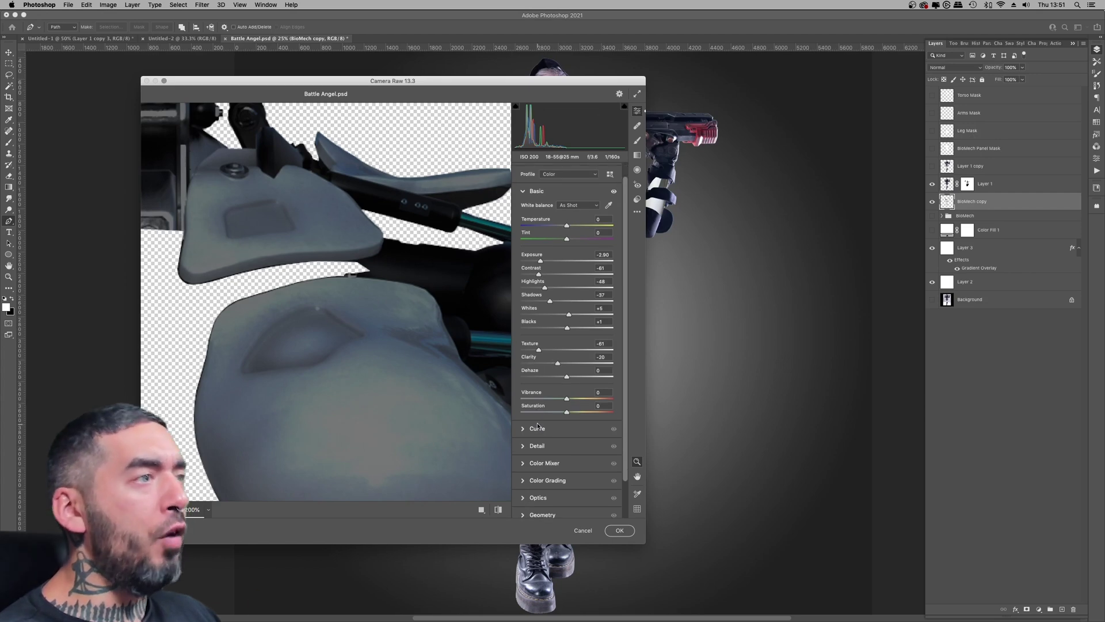
{"action": "double_click", "coordinate": [645, 543]}
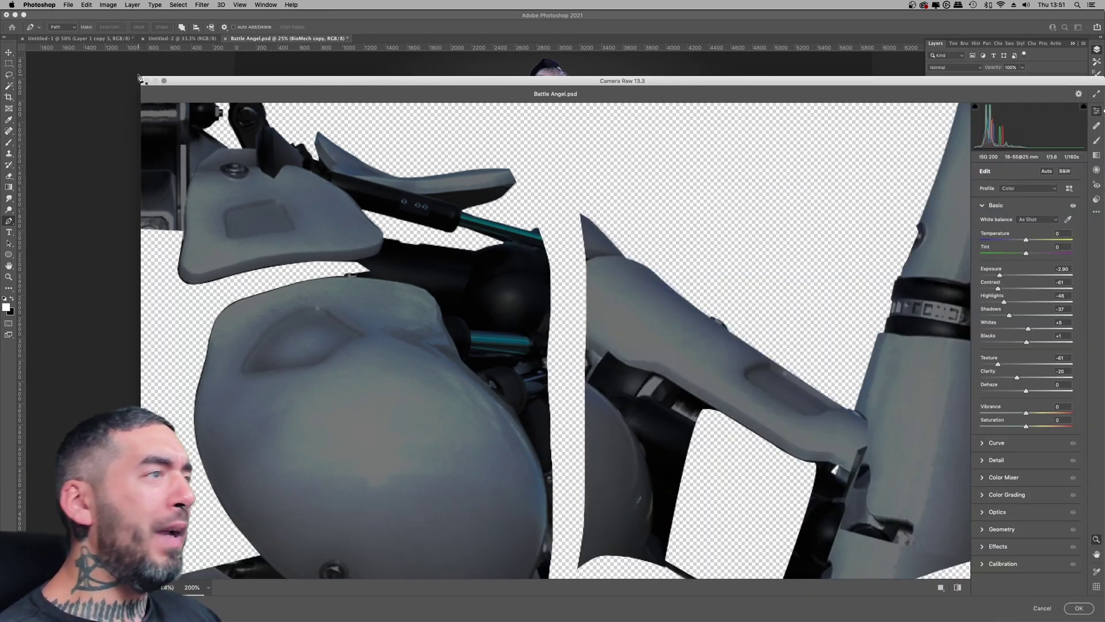
{"action": "left_click_drag", "start_coordinate": [138, 78], "coordinate": [1, 11]}
{"action": "left_click", "coordinate": [234, 224]}
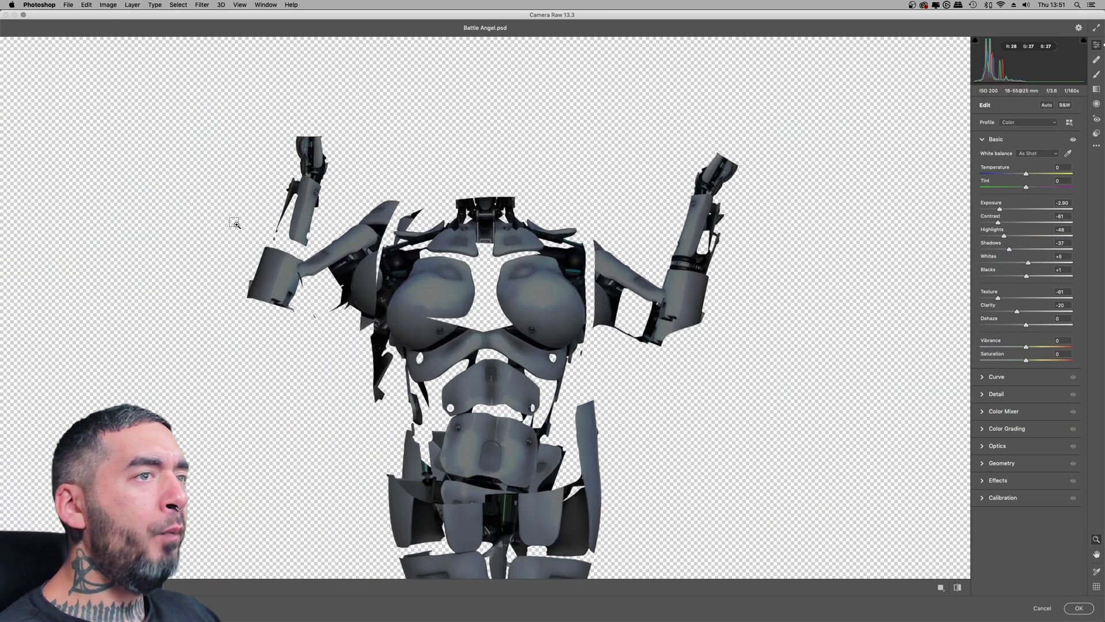
{"action": "left_click", "coordinate": [996, 394]}
{"action": "left_click", "coordinate": [1012, 212]}
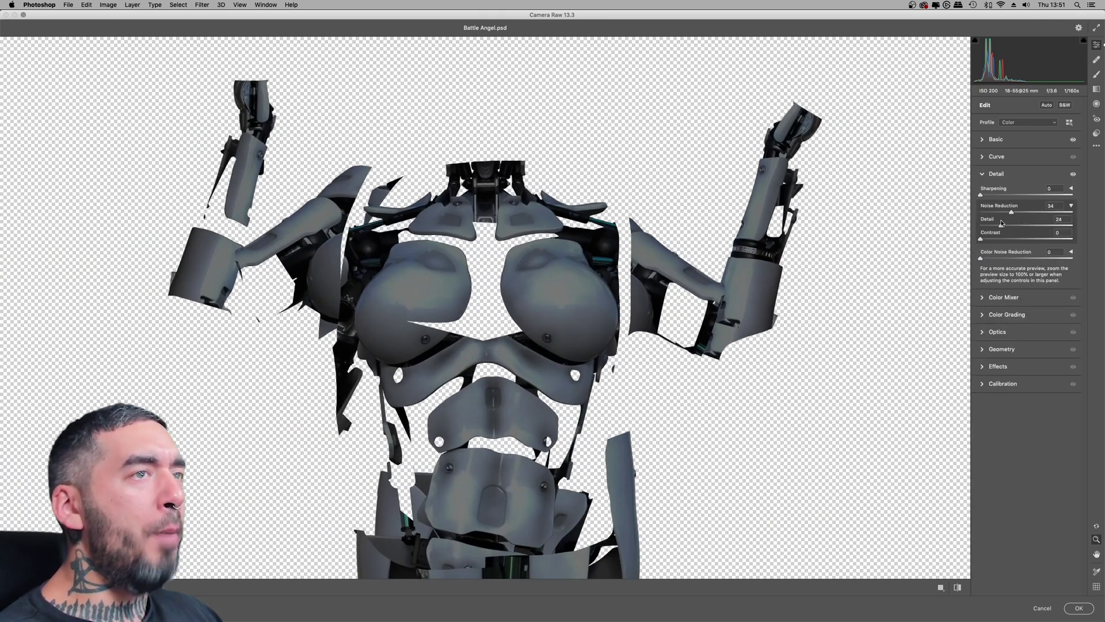
{"action": "left_click", "coordinate": [620, 251]}
{"action": "left_click", "coordinate": [984, 367]}
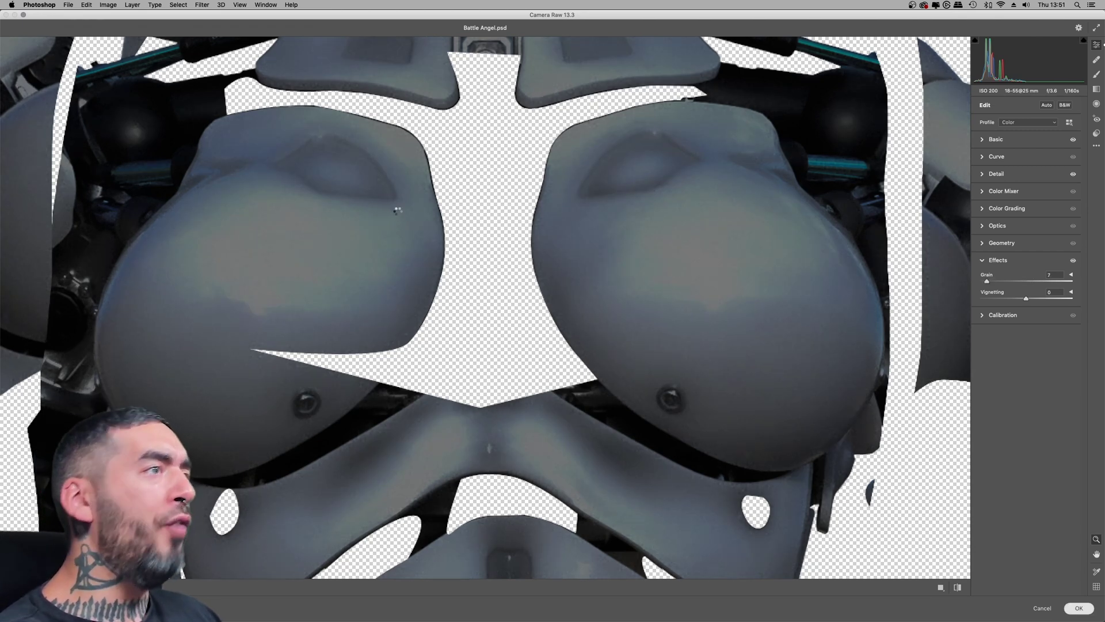
{"action": "key", "text": "Return"}
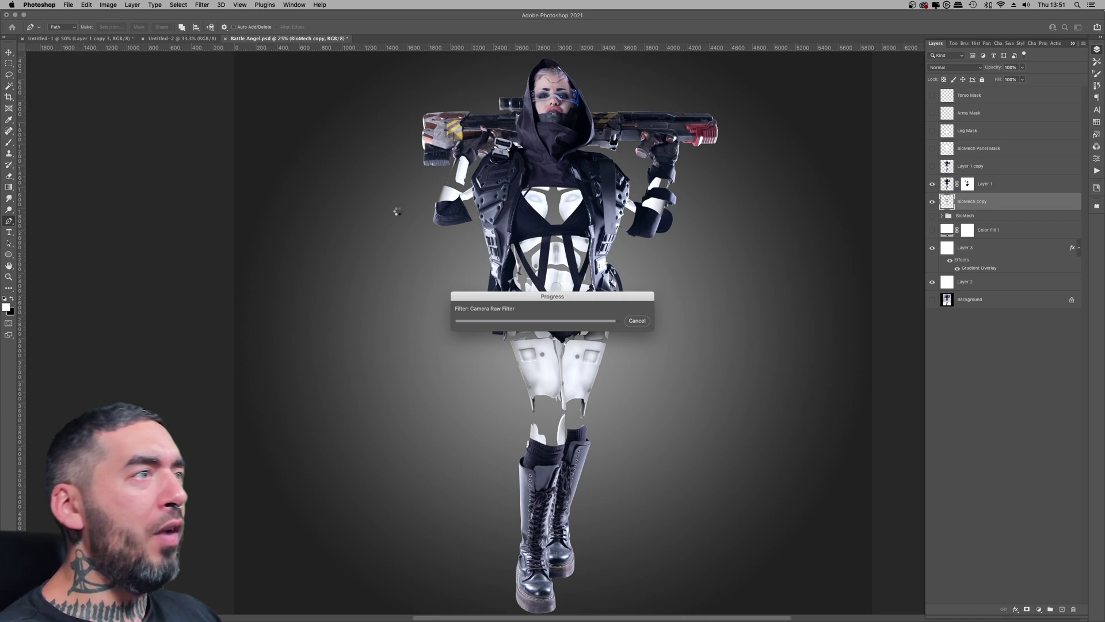
- Show the BioMech group, set Panel Darken opacity to 57%, and lower the biomech saturation
{"action": "left_click", "coordinate": [932, 215]}
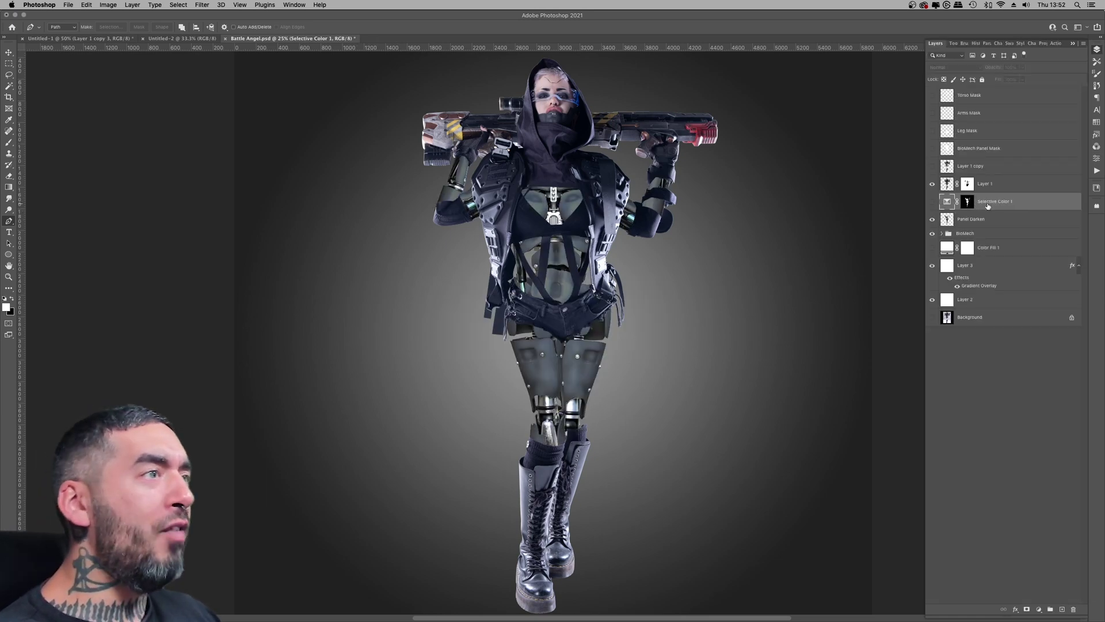
{"action": "left_click_drag", "start_coordinate": [1003, 81], "coordinate": [1007, 83]}
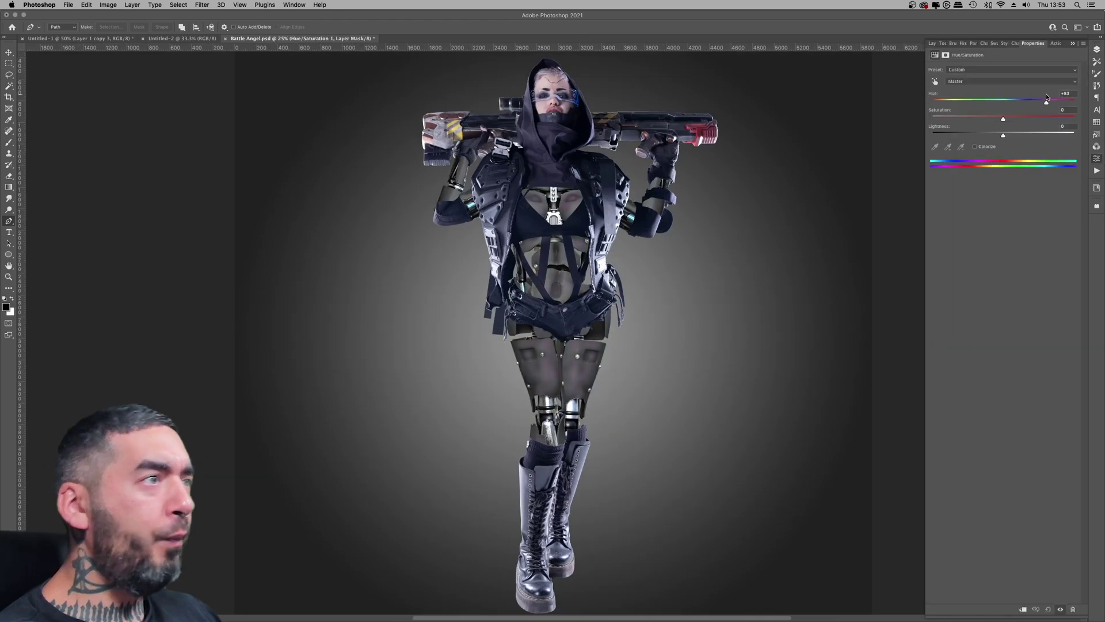
{"action": "left_click_drag", "start_coordinate": [950, 118], "coordinate": [933, 121]}
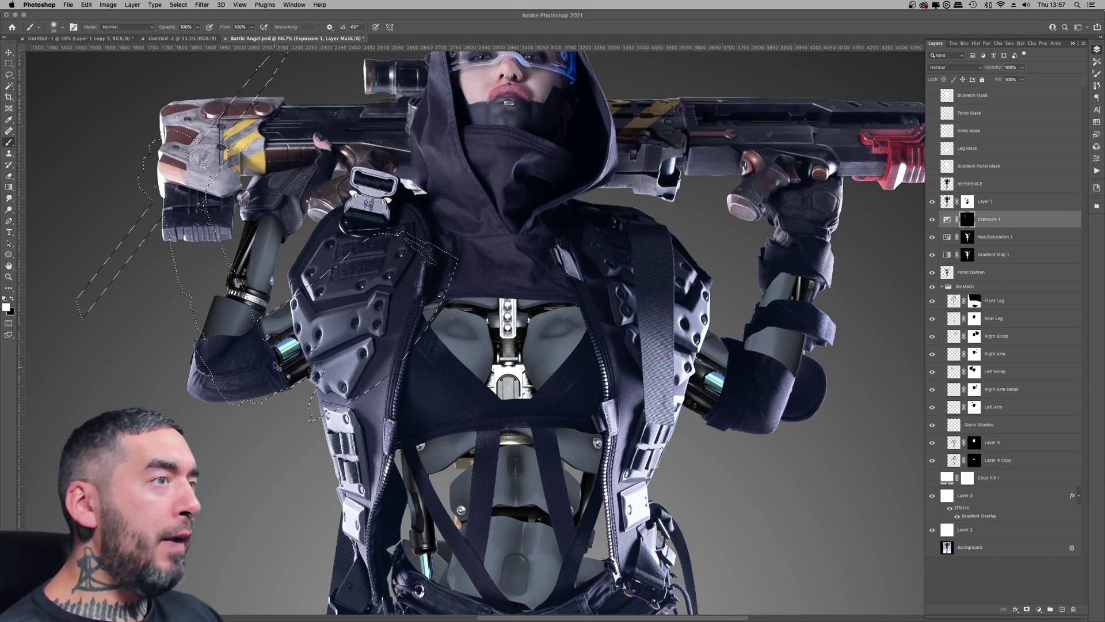
- Compare against the reference photo, clear the arm-and-gun outline, and load the BioMech Mask selection
{"action": "left_click", "coordinate": [933, 183]}
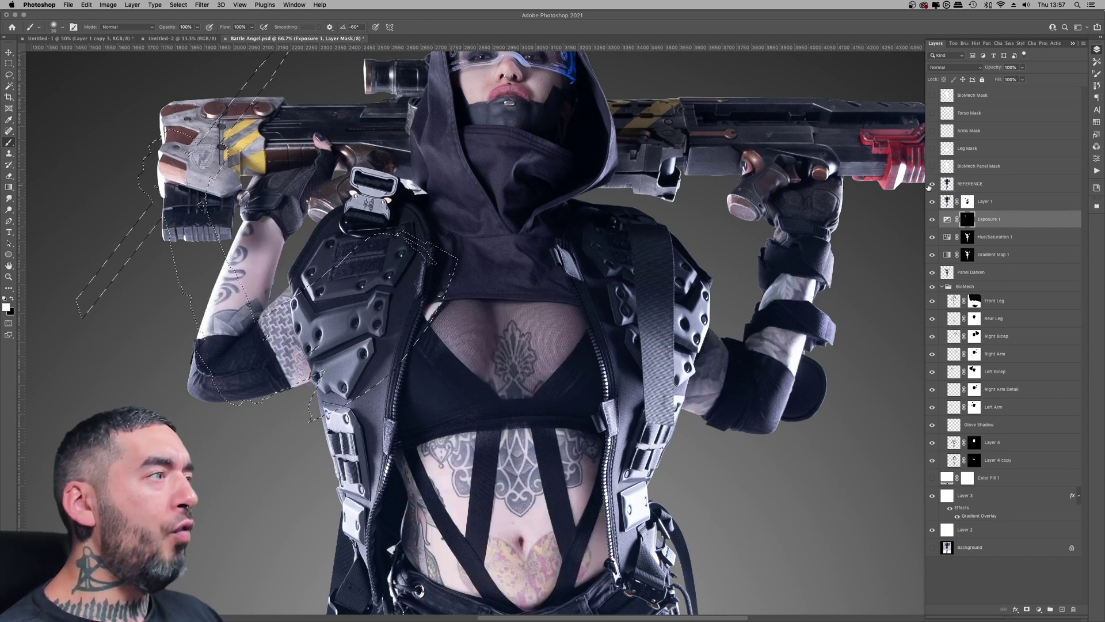
{"action": "left_click", "coordinate": [932, 183]}
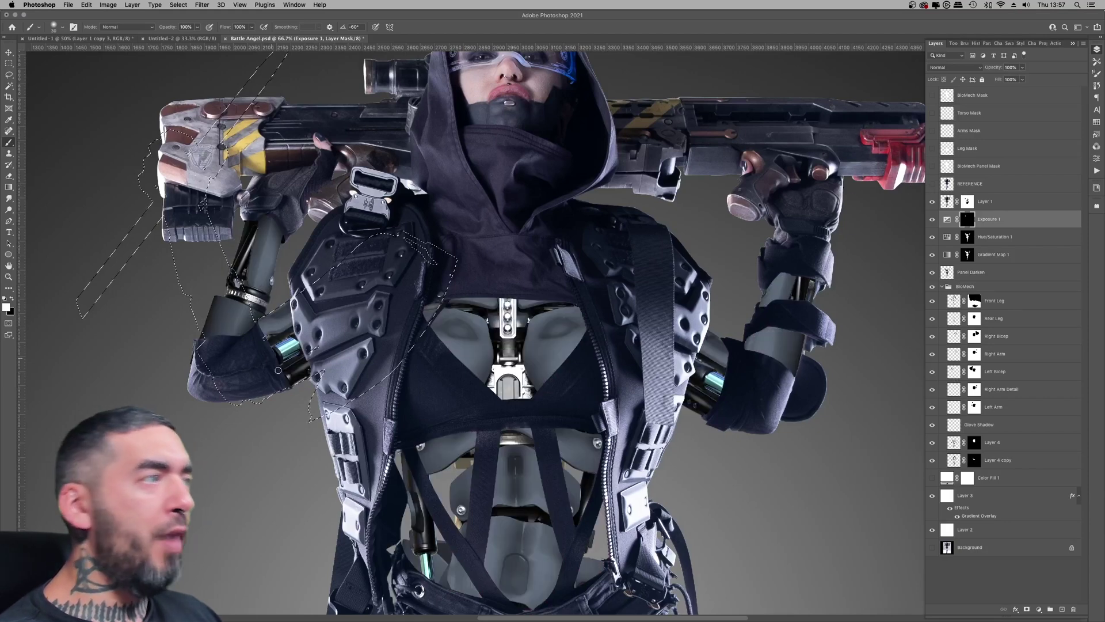
{"action": "left_click", "coordinate": [932, 184]}
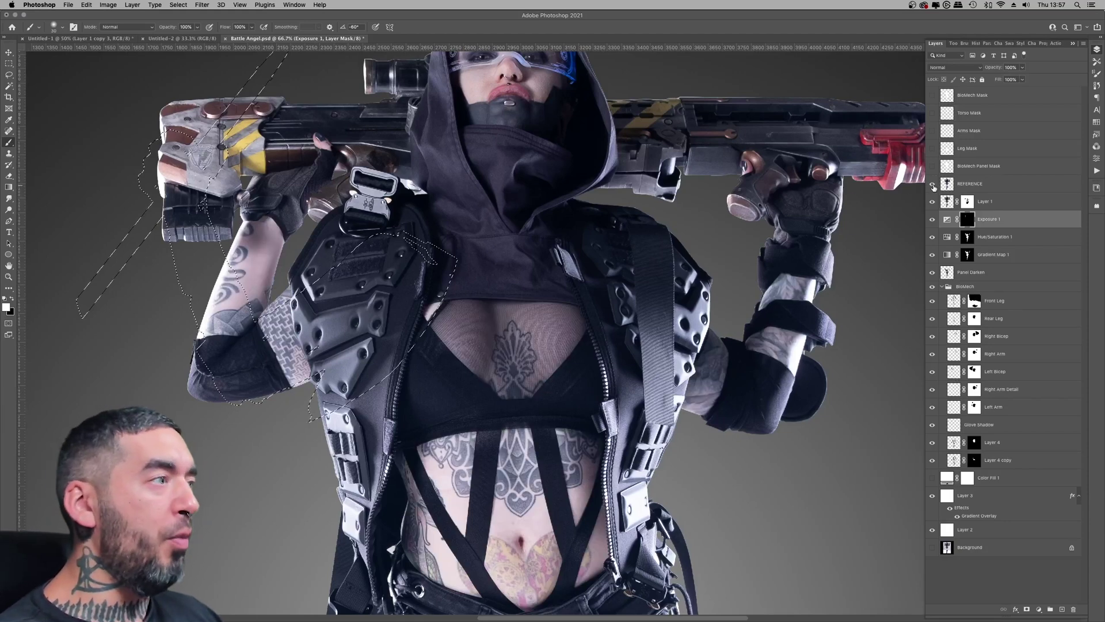
{"action": "left_click", "coordinate": [933, 184]}
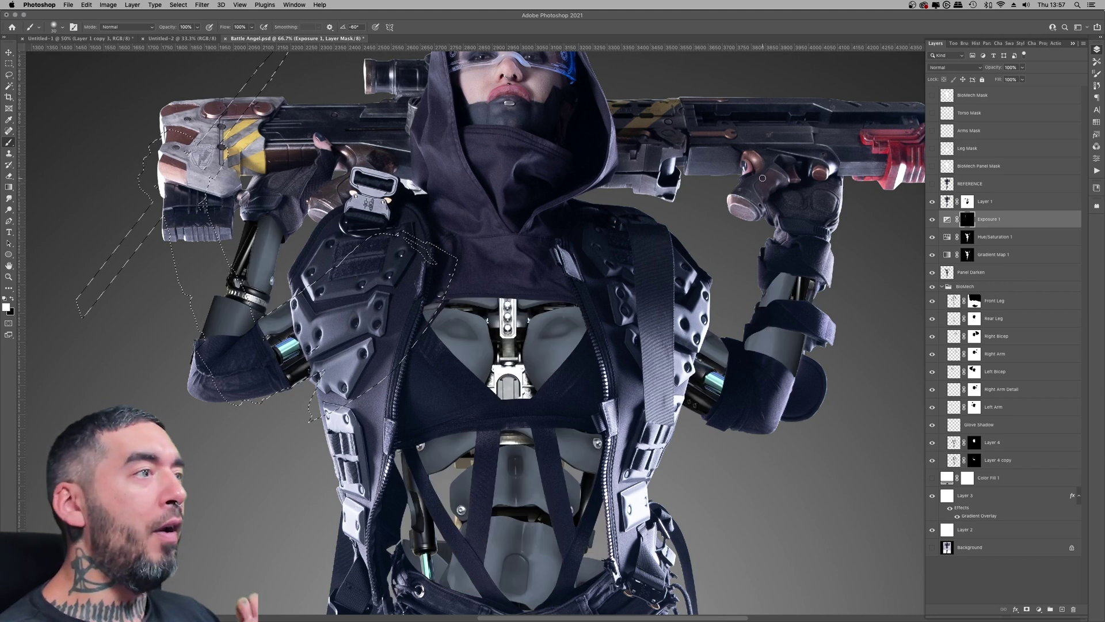
{"action": "key", "text": "super+d"}
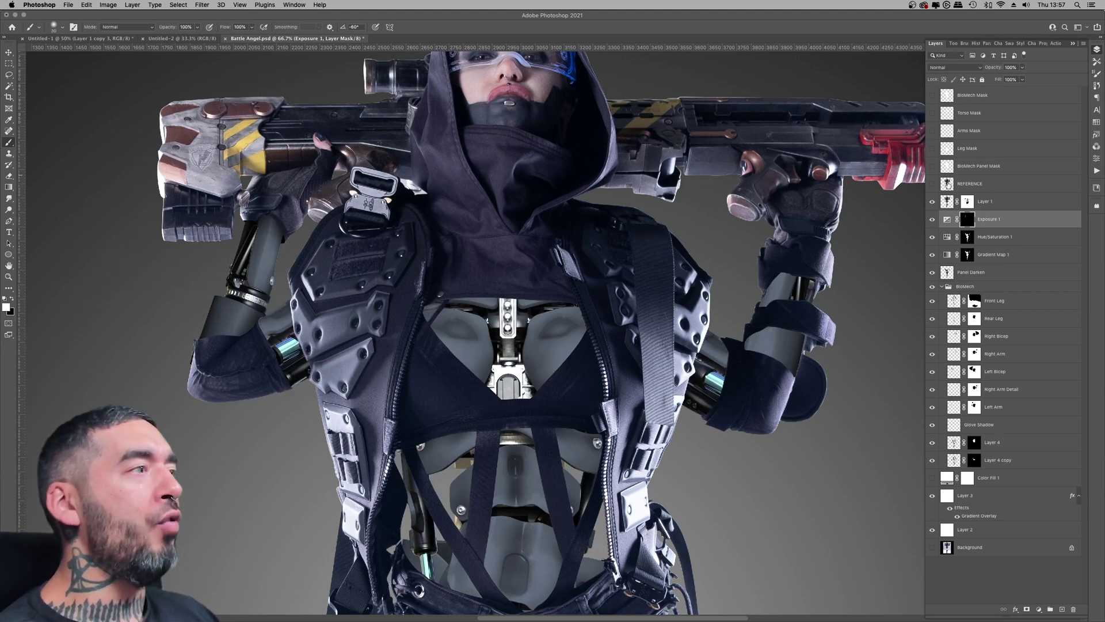
{"action": "left_click", "coordinate": [933, 185]}
{"action": "left_click", "coordinate": [933, 185]}
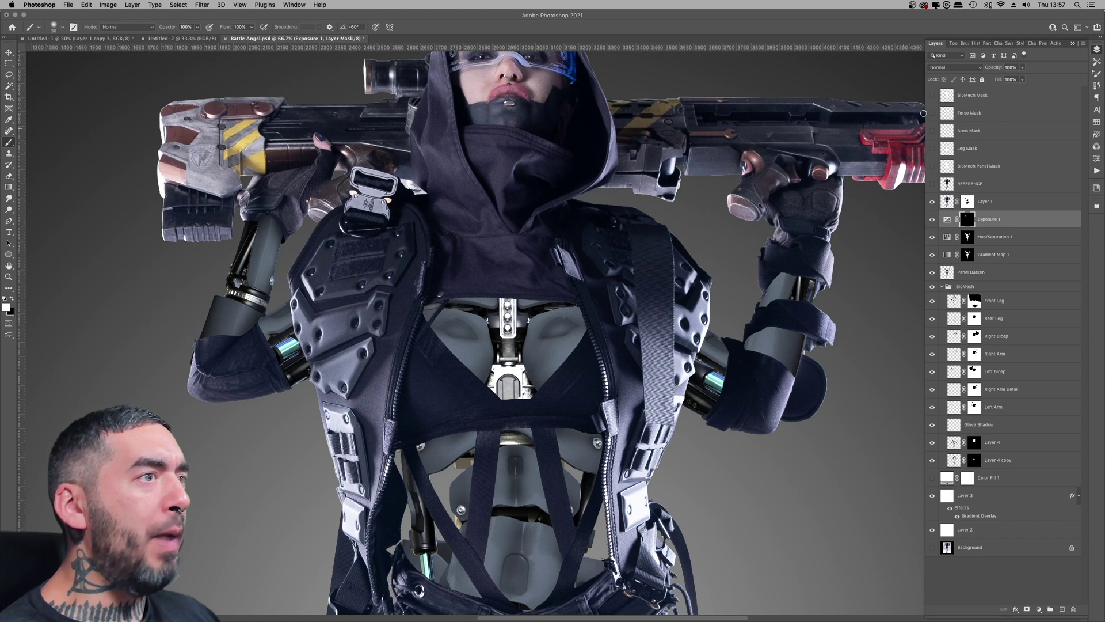
{"action": "left_click", "coordinate": [948, 96], "text": "super"}
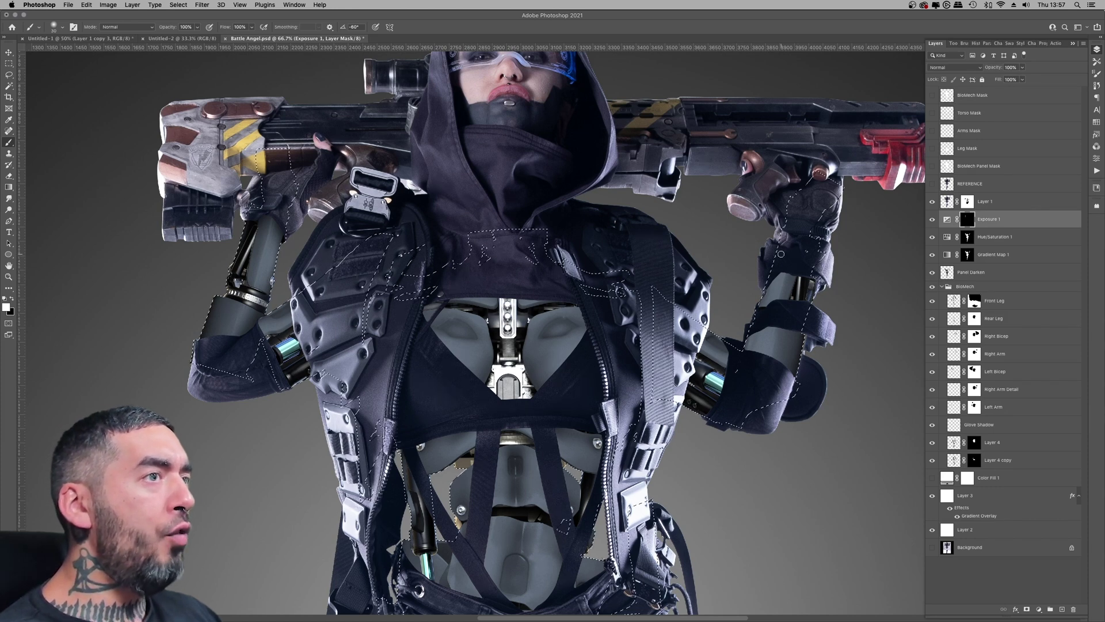
- Compare the biomech body with the tattooed reference photo while resizing the brush to 175
{"action": "key", "text": "bracketright"}
{"action": "key", "text": "bracketright"}
{"action": "key", "text": "bracketright"}
{"action": "key", "text": "bracketright"}
{"action": "key", "text": "bracketright"}
{"action": "key", "text": "bracketright"}
{"action": "key", "text": "bracketright"}
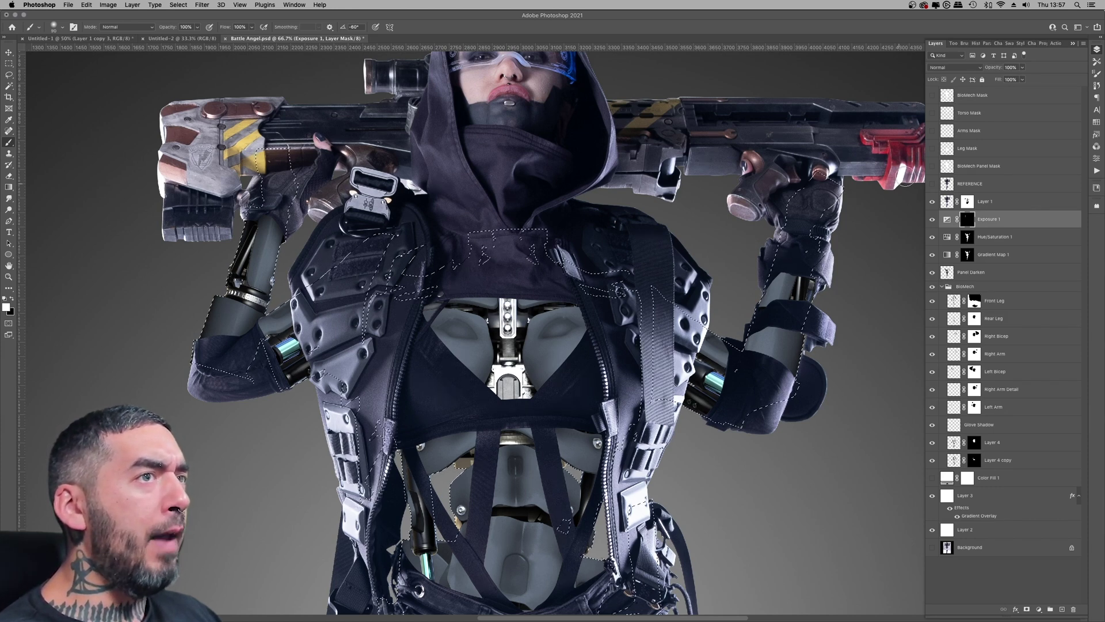
{"action": "left_click", "coordinate": [933, 184]}
{"action": "left_click", "coordinate": [932, 184]}
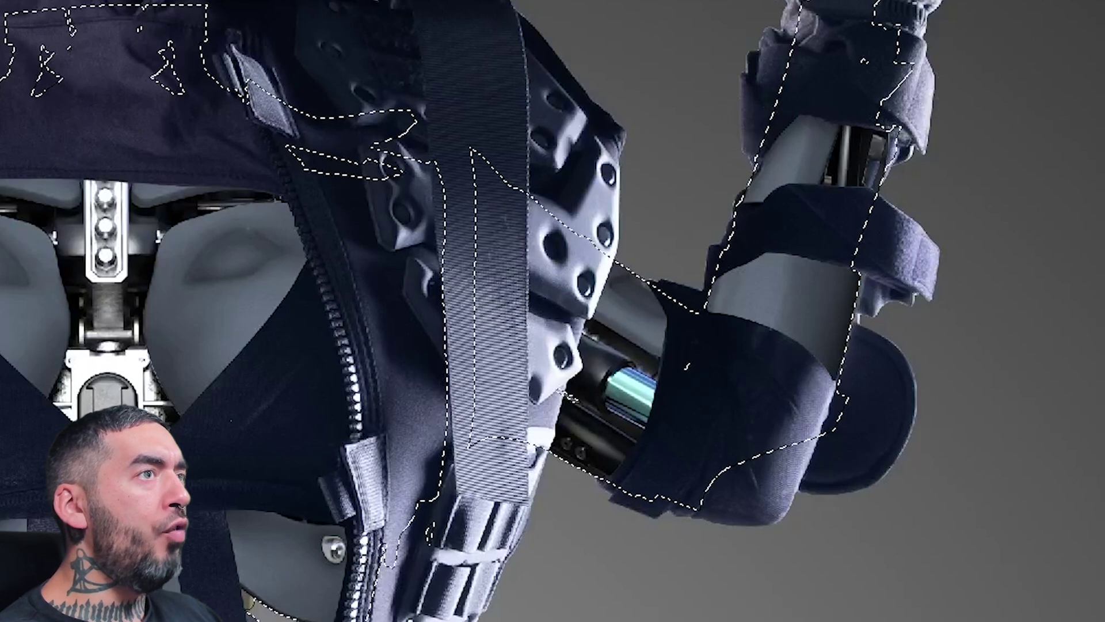
{"action": "key", "text": "ctrl+comma"}
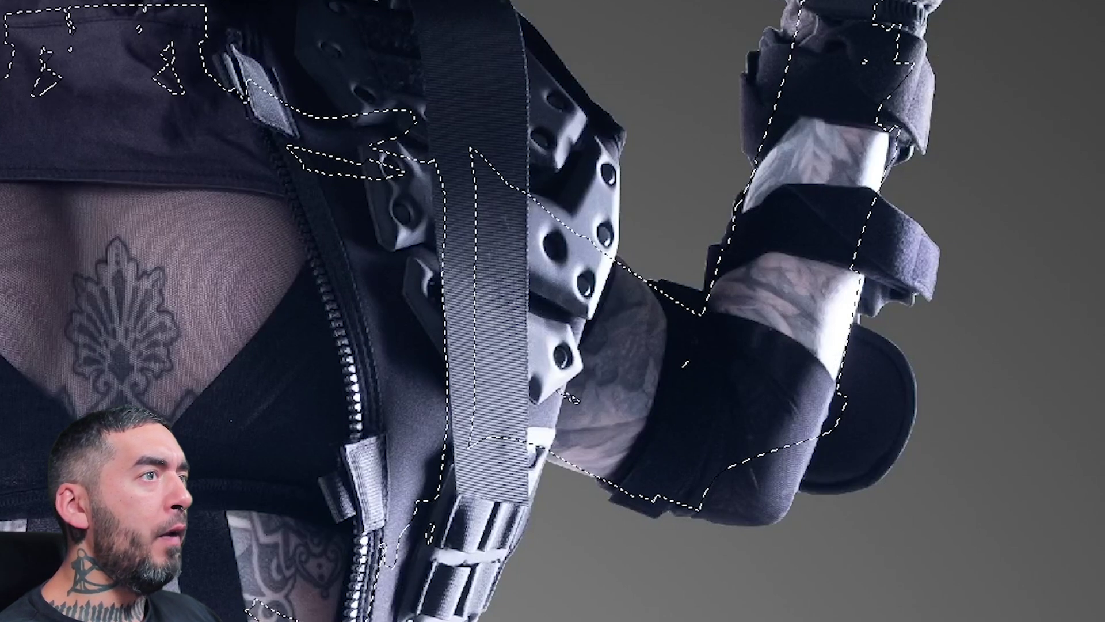
{"action": "key", "text": "ctrl+comma"}
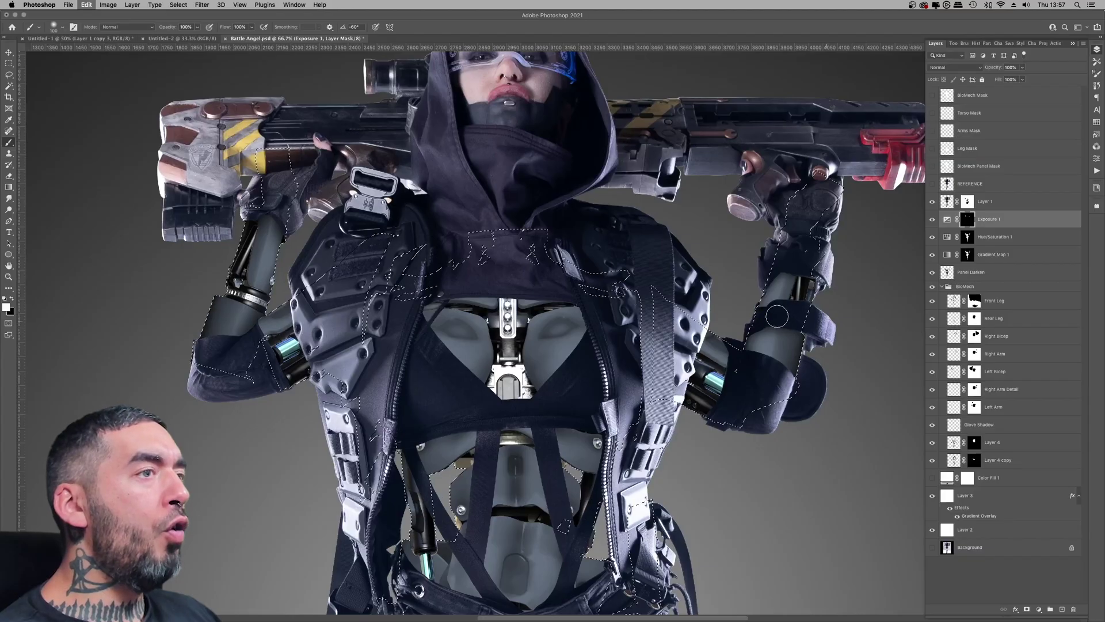
{"action": "key", "text": "bracketleft"}
{"action": "key", "text": "bracketleft"}
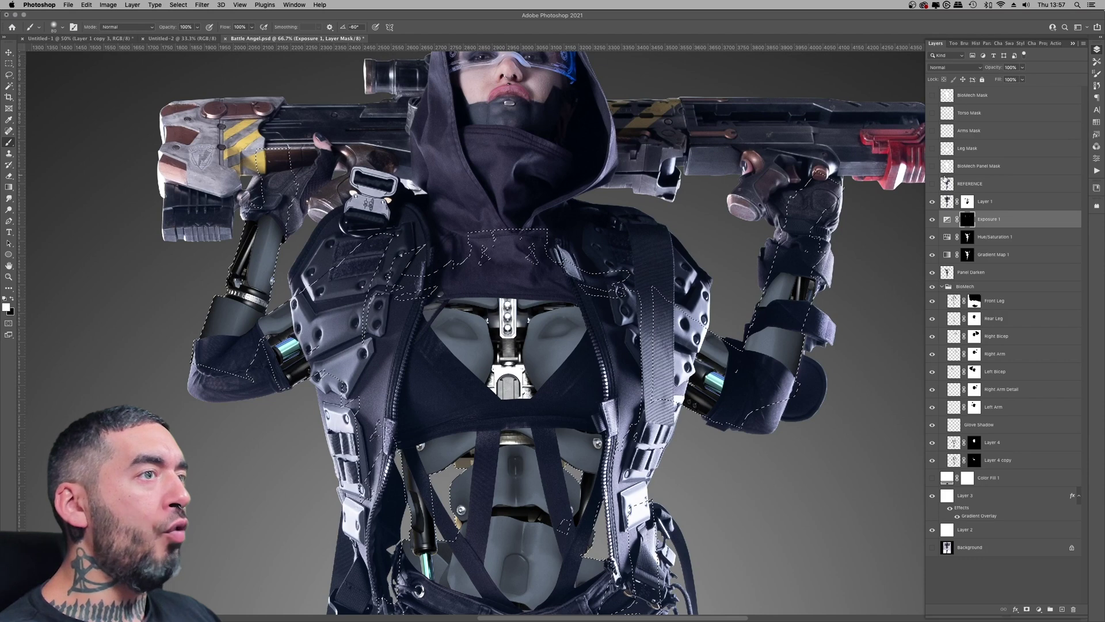
{"action": "left_click", "coordinate": [932, 183]}
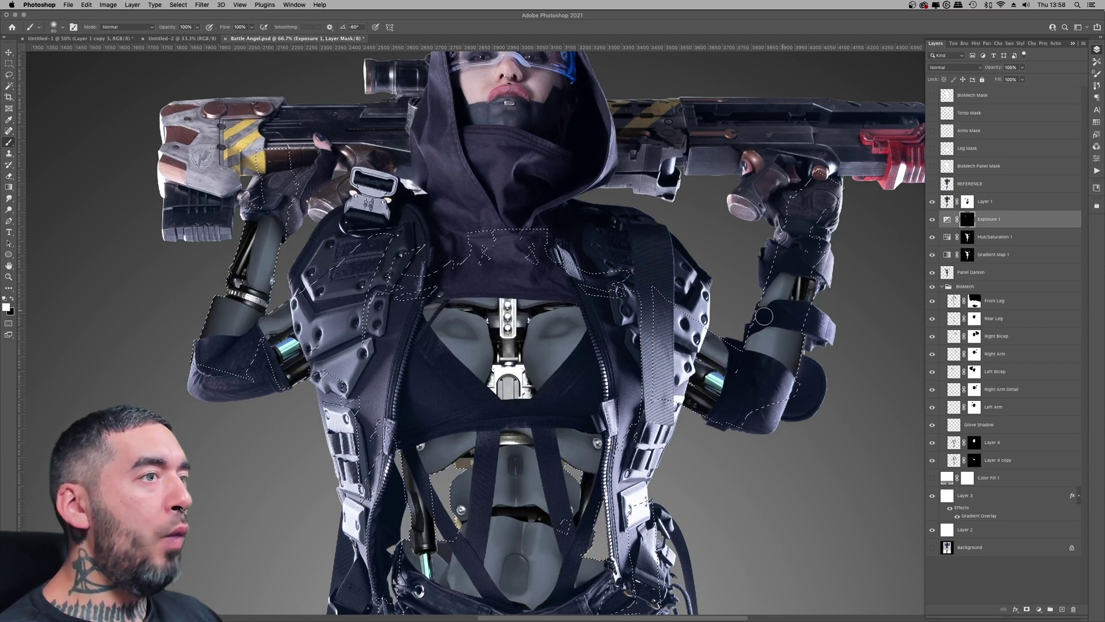
{"action": "left_click", "coordinate": [932, 183]}
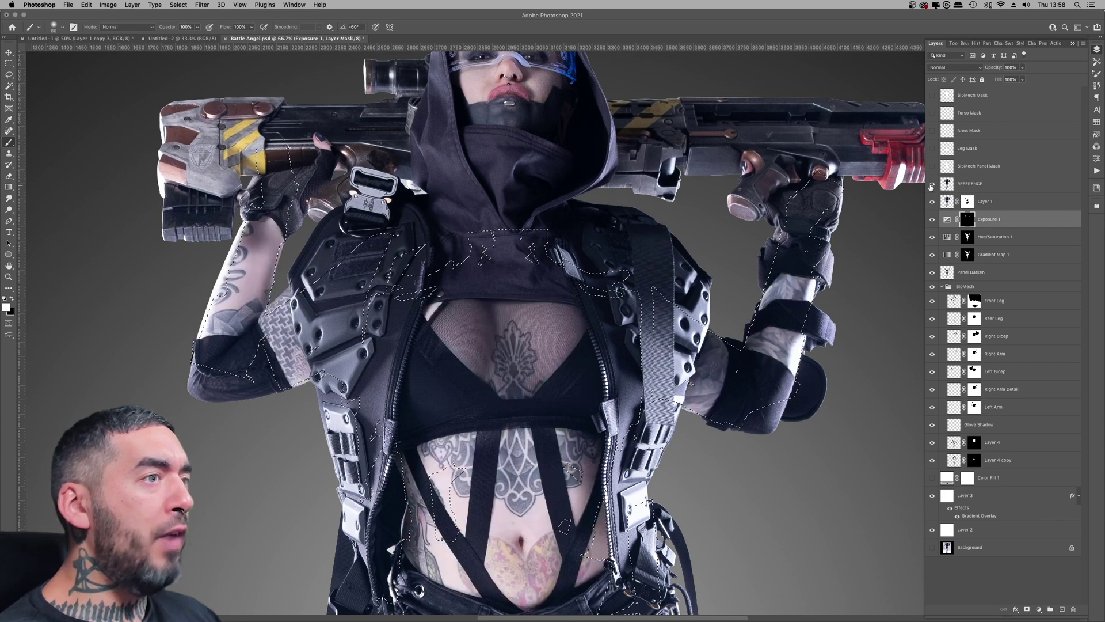
{"action": "left_click", "coordinate": [932, 183]}
{"action": "key", "text": "bracketright"}
{"action": "key", "text": "bracketright"}
{"action": "key", "text": "bracketright"}
{"action": "key", "text": "bracketright"}
{"action": "key", "text": "bracketright"}
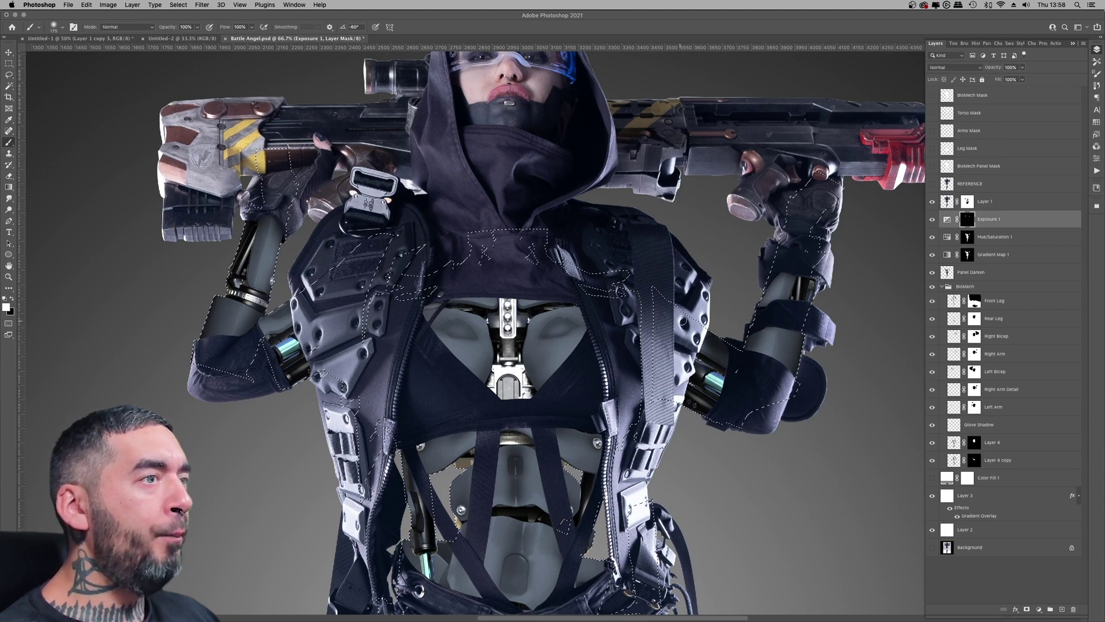
- Turn on the Exposure adjustment layer and switch back to the Brush tool
{"action": "key", "text": "e"}
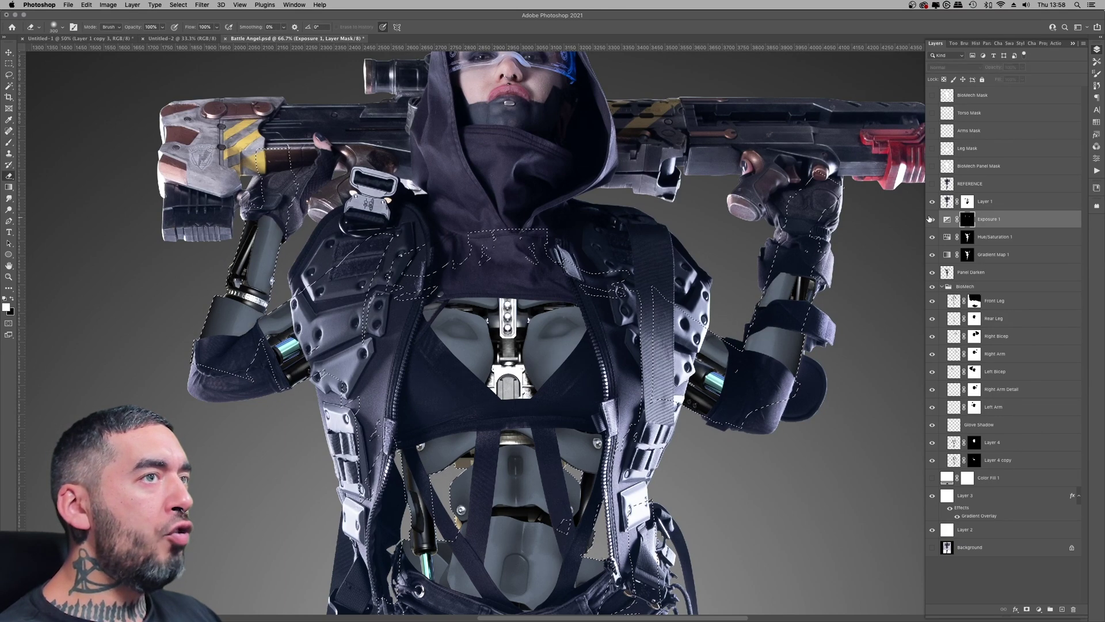
{"action": "left_click", "coordinate": [932, 219]}
{"action": "left_click", "coordinate": [932, 201]}
{"action": "left_click", "coordinate": [932, 201]}
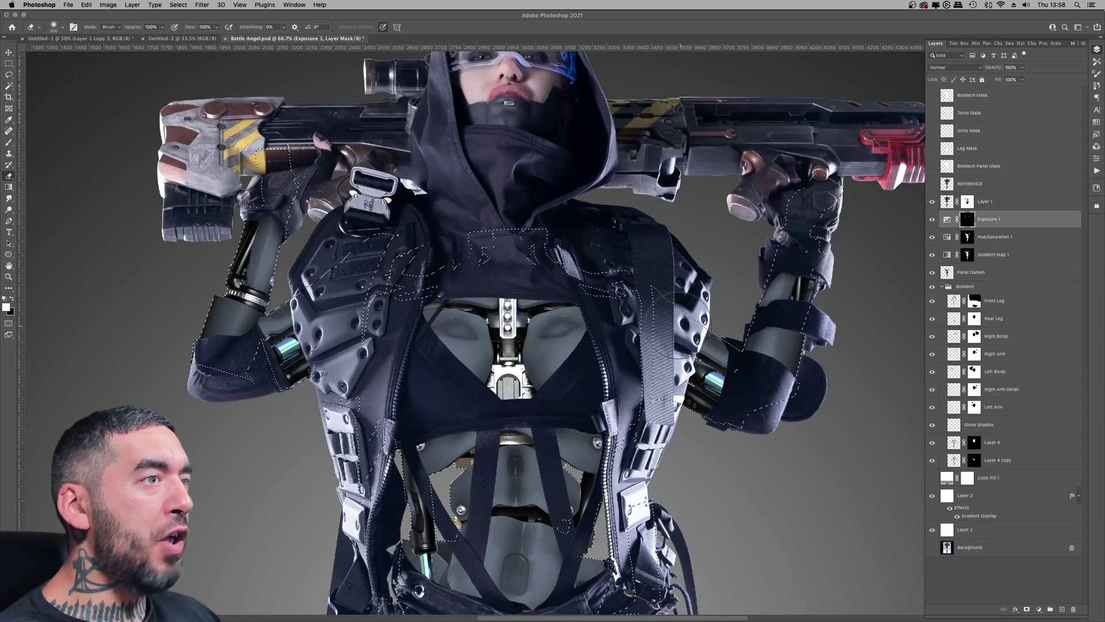
{"action": "key", "text": "b"}
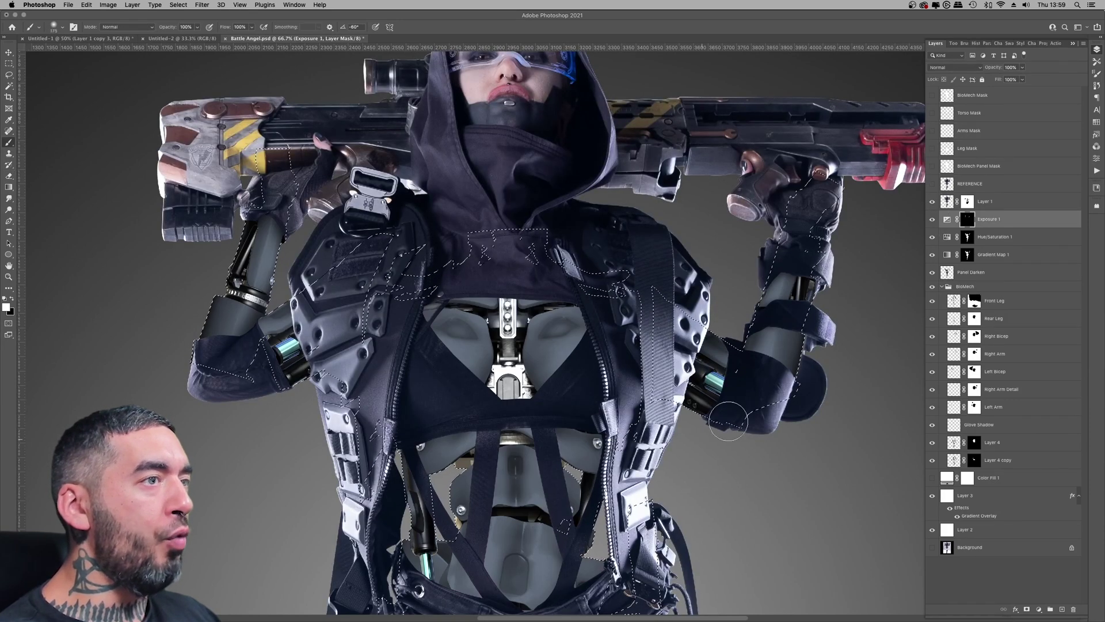
- Fill the Exposure mask inside the restored biomech selection with a 400 brush, then undo the torso fill
{"action": "key", "text": "ctrl+d"}
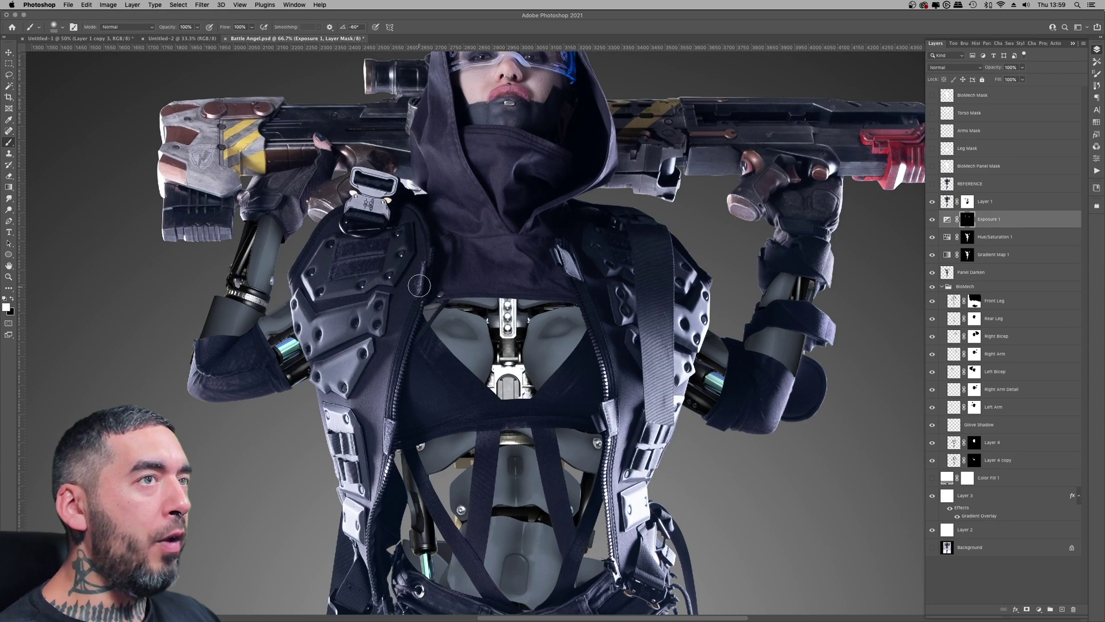
{"action": "key", "text": "bracketright"}
{"action": "key", "text": "bracketright"}
{"action": "key", "text": "bracketright"}
{"action": "key", "text": "bracketright"}
{"action": "key", "text": "bracketright"}
{"action": "key", "text": "bracketright"}
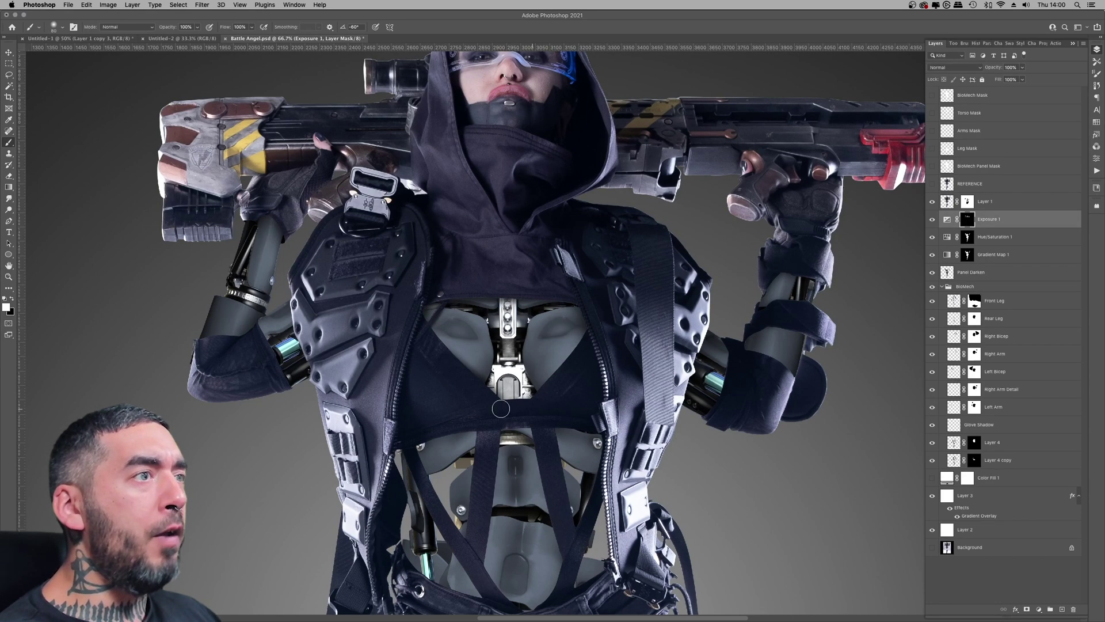
{"action": "key", "text": "ctrl+shift+d"}
{"action": "key", "text": "bracketright"}
{"action": "key", "text": "bracketright"}
{"action": "key", "text": "bracketright"}
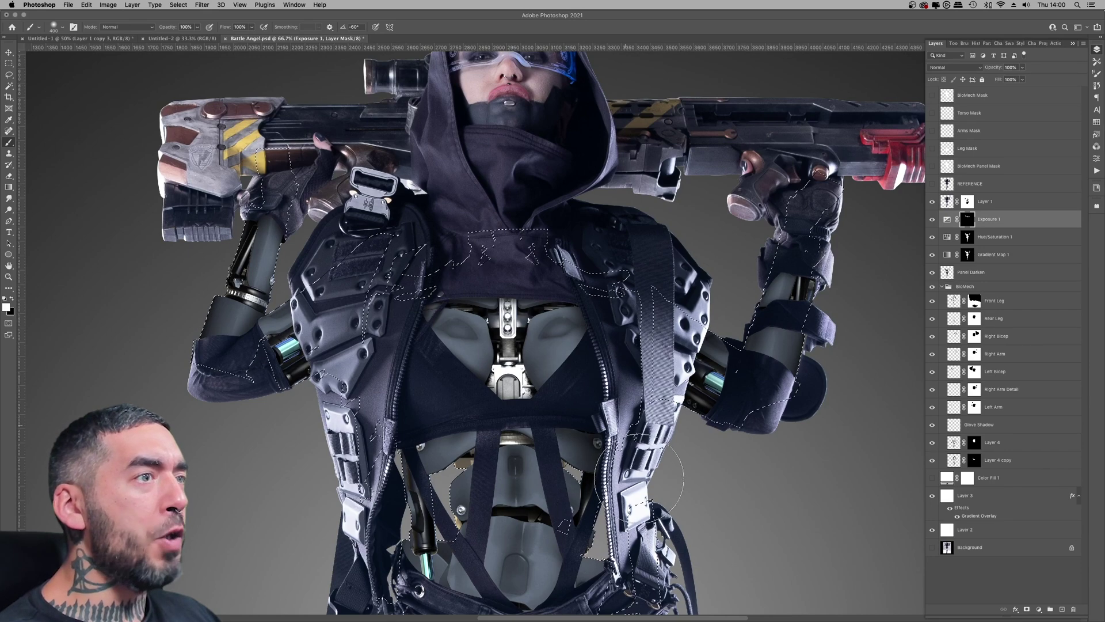
{"action": "key", "text": "alt+BackSpace"}
{"action": "scroll", "coordinate": [841, 263], "scroll_direction": "down", "scroll_amount": 2}
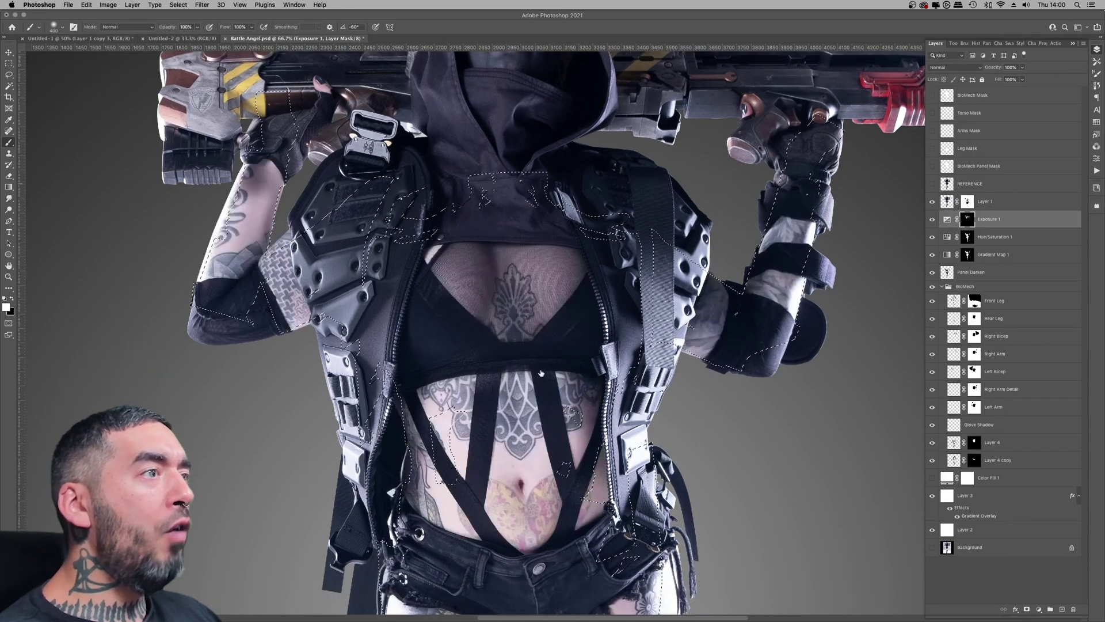
{"action": "key", "text": "ctrl+z"}
{"action": "key", "text": "bracketleft"}
{"action": "key", "text": "bracketleft"}
{"action": "key", "text": "bracketleft"}
{"action": "key", "text": "bracketleft"}
{"action": "key", "text": "bracketleft"}
{"action": "key", "text": "bracketleft"}
{"action": "key", "text": "bracketleft"}
{"action": "key", "text": "bracketleft"}
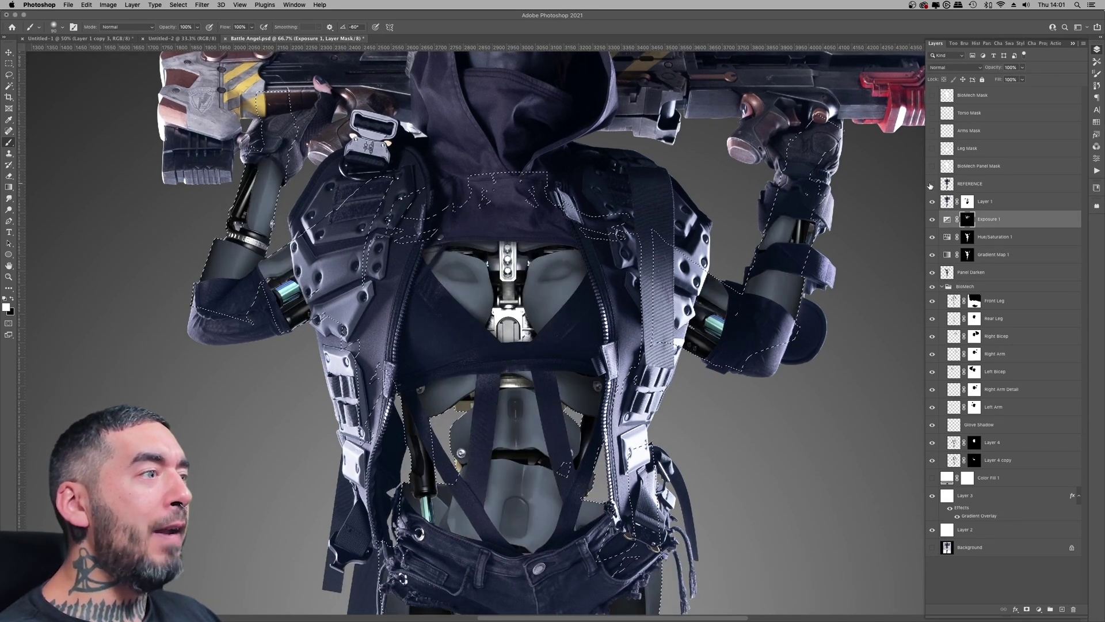
- Deselect, zoom to 33.3%, and compare the figure with the tattooed reference photo
{"action": "key", "text": "ctrl+d"}
{"action": "key", "text": "ctrl+shift+d"}
{"action": "key", "text": "ctrl+0"}
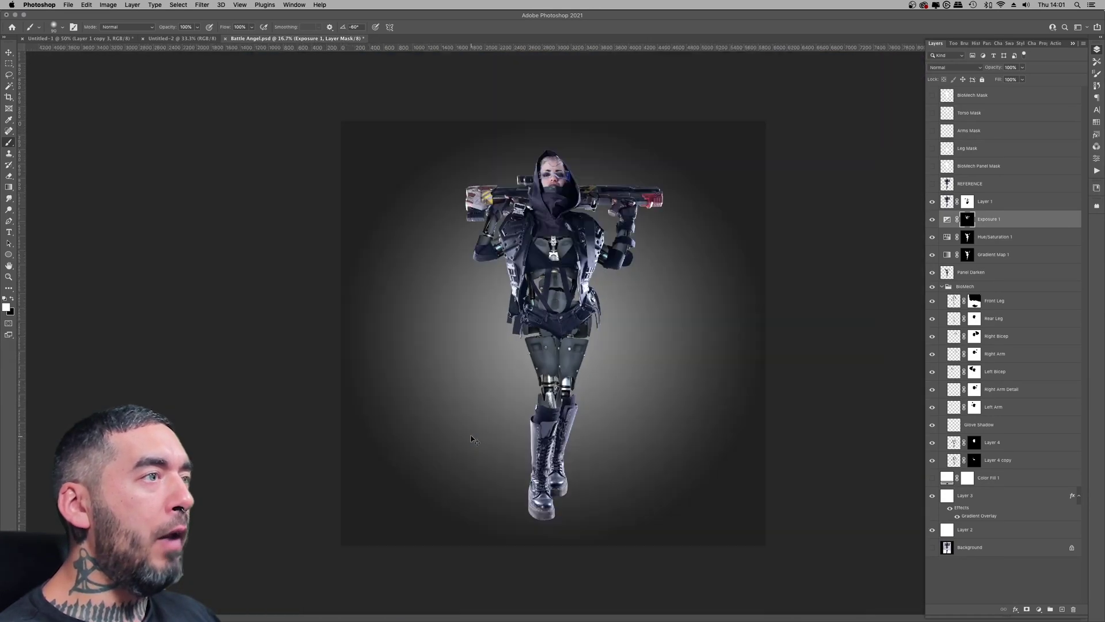
{"action": "key", "text": "ctrl+plus"}
{"action": "left_click", "coordinate": [932, 183]}
{"action": "left_click", "coordinate": [932, 183]}
{"action": "left_click", "coordinate": [932, 183]}
{"action": "left_click", "coordinate": [932, 184]}
{"action": "left_click", "coordinate": [932, 184]}
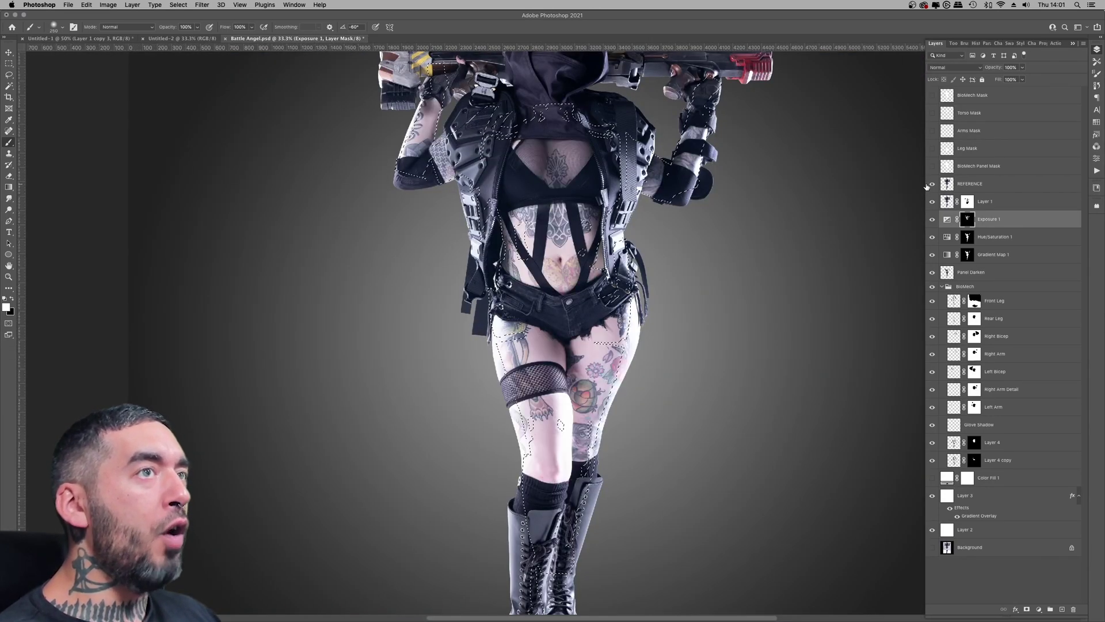
{"action": "left_click", "coordinate": [932, 183]}
- Fit the figure in view, toggle Layer 1 to check the bare robot body, and start a new layer
{"action": "key", "text": "cmd+0"}
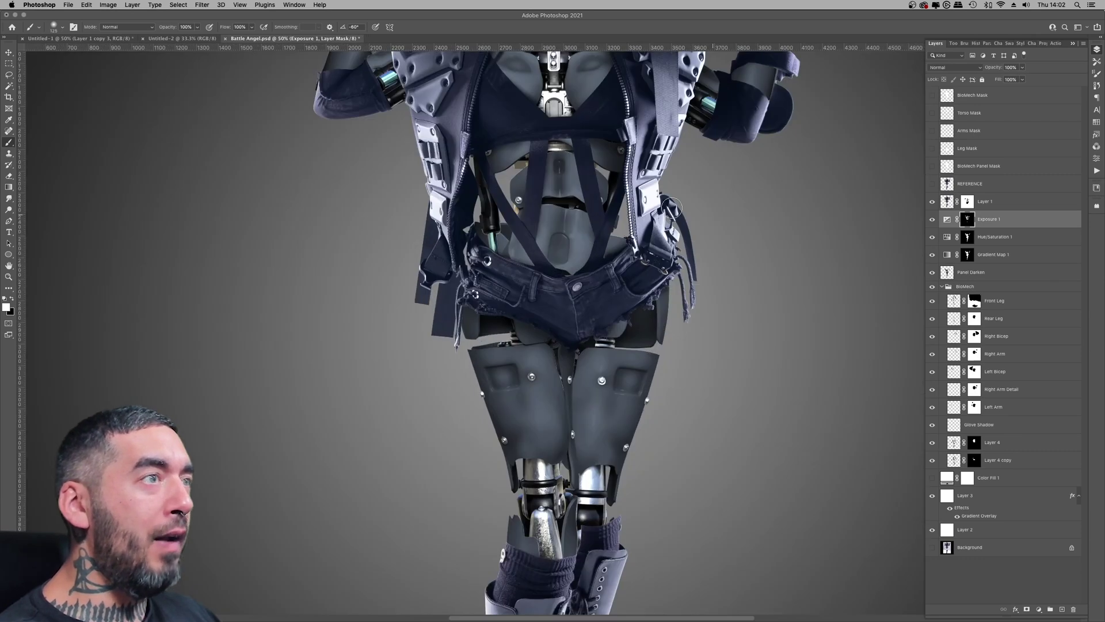
{"action": "key", "text": "cmd+minus"}
{"action": "left_click", "coordinate": [932, 201]}
{"action": "left_click", "coordinate": [933, 201]}
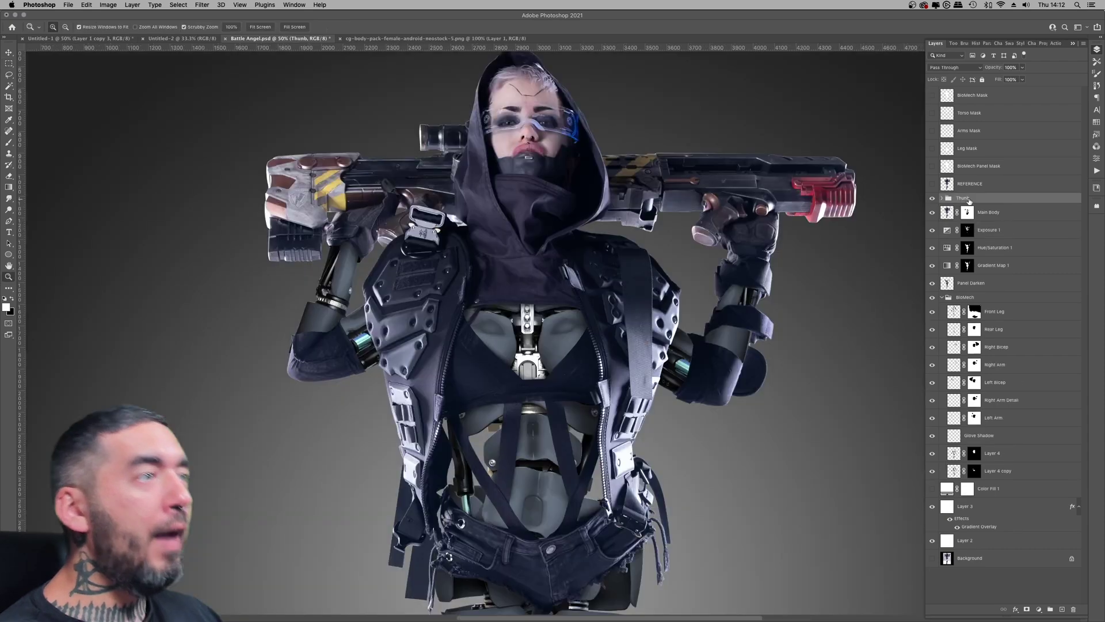
{"action": "key", "text": "cmd+shift+n"}
- Name the layer Iris Mask, trace both irises with the Pen tool, and make them a selection
{"action": "type", "text": "Iris Mask"}
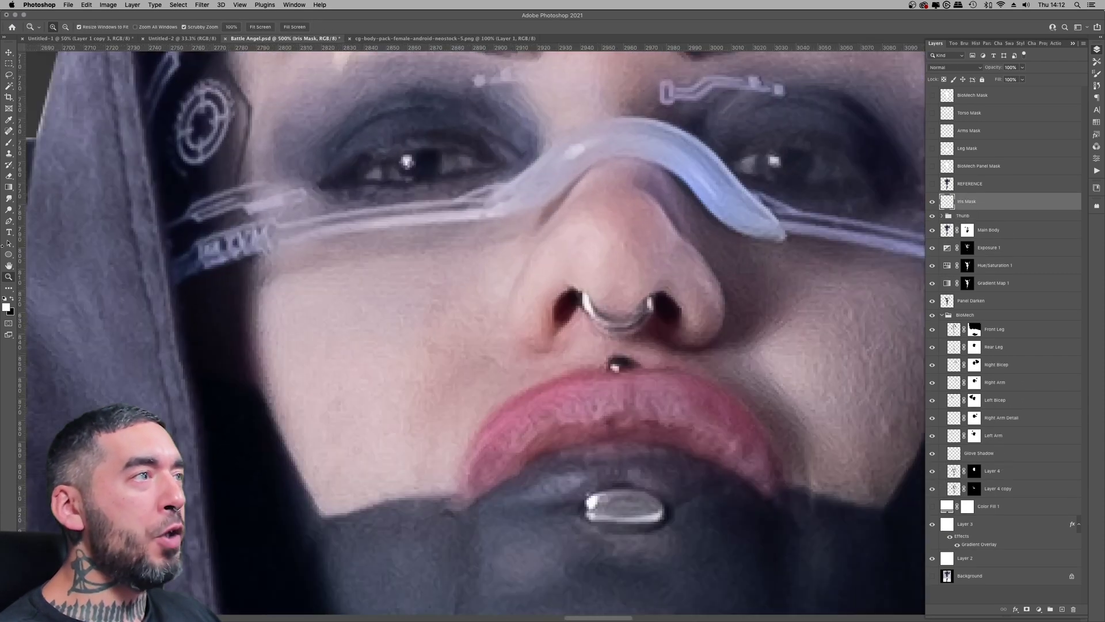
{"action": "key", "text": "p"}
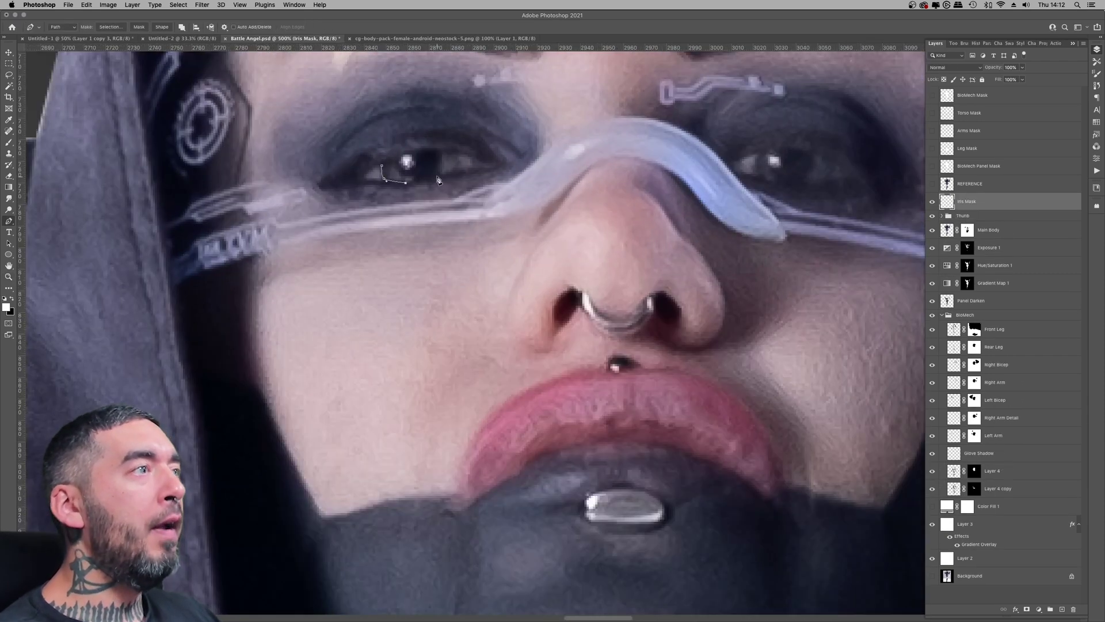
{"action": "left_click", "coordinate": [381, 166]}
{"action": "scroll", "coordinate": [550, 190], "scroll_direction": "right", "scroll_amount": 5}
{"action": "left_click", "coordinate": [609, 171]}
{"action": "left_click", "coordinate": [551, 164]}
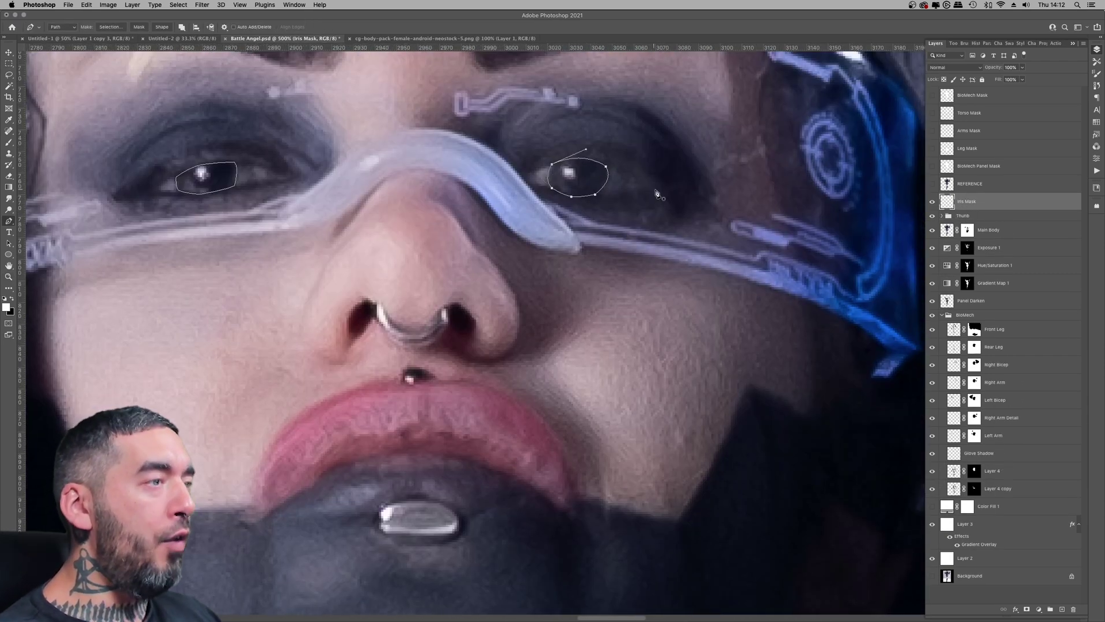
{"action": "right_click", "coordinate": [439, 217]}
{"action": "right_click", "coordinate": [622, 168]}
{"action": "left_click", "coordinate": [639, 199]}
{"action": "left_click", "coordinate": [1040, 609]}
- Add a Levels adjustment that lightens the irises, blur its mask edges, and fit the figure on screen
{"action": "left_click", "coordinate": [1049, 479]}
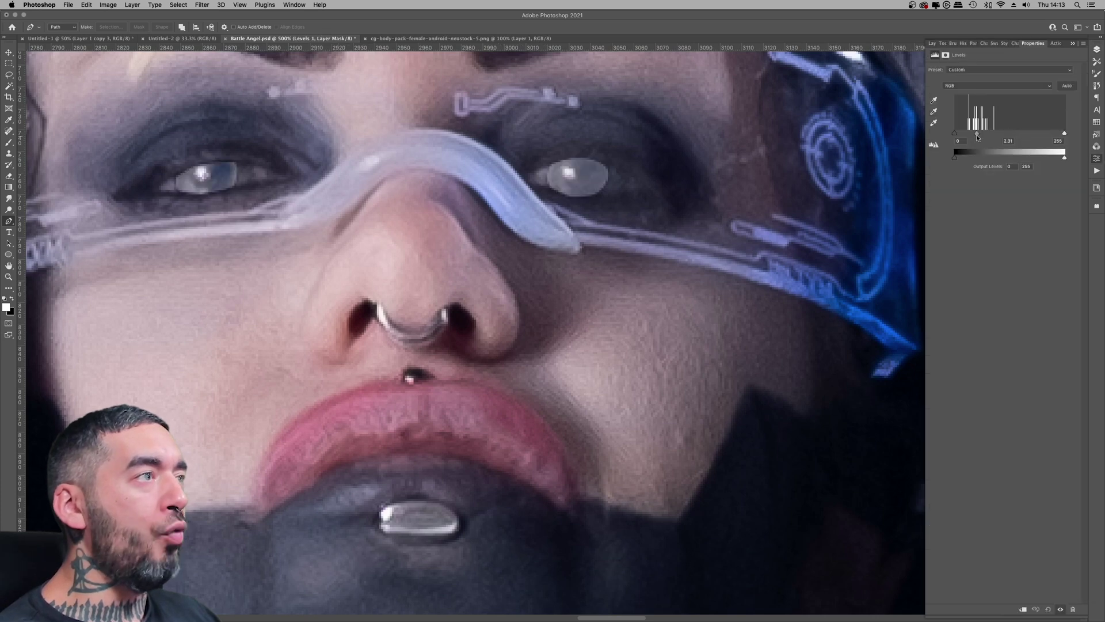
{"action": "left_click", "coordinate": [202, 5]}
{"action": "left_click", "coordinate": [228, 18]}
{"action": "key", "text": "Return"}
{"action": "key", "text": "b"}
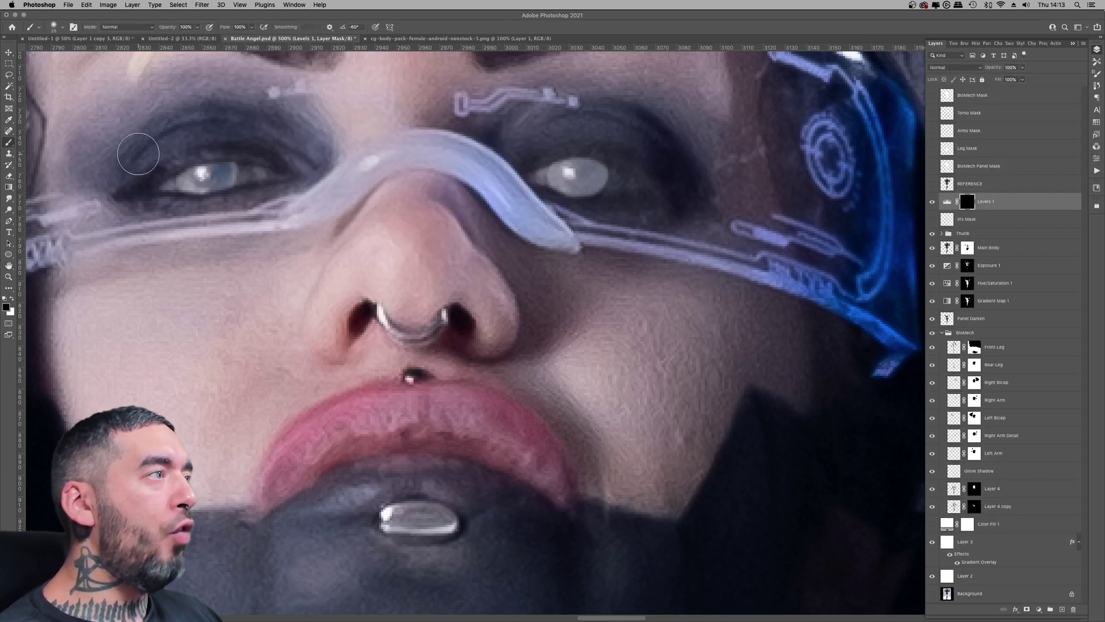
{"action": "key", "text": "super+0"}
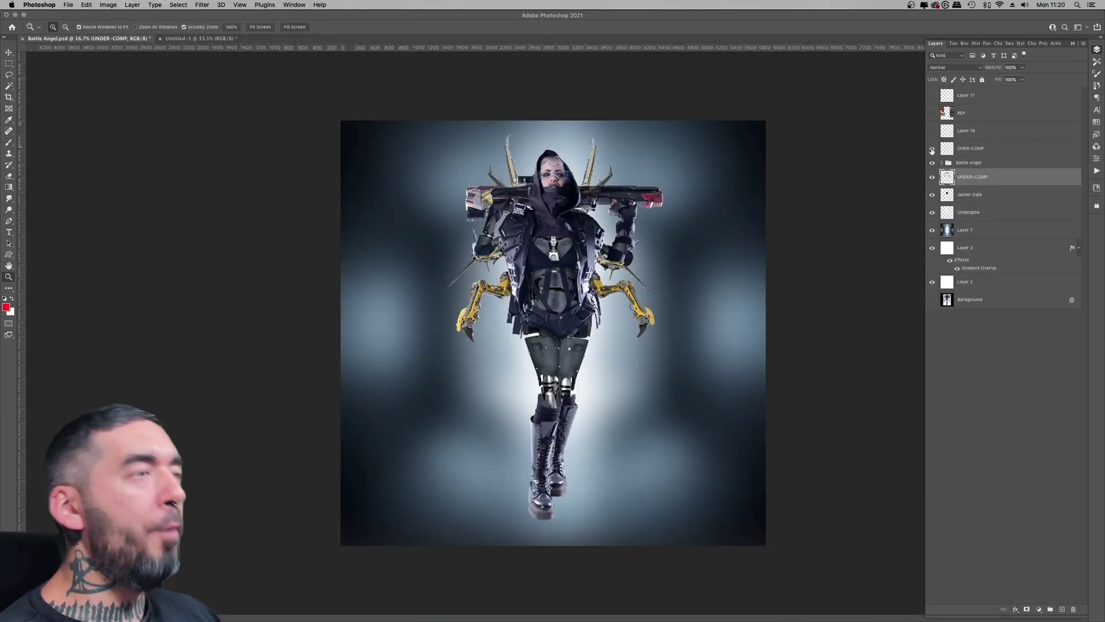
- Toggle OVER-COMP and UNDER-COMP on and off to compare the arm shading
{"action": "left_click", "coordinate": [932, 149]}
{"action": "left_click", "coordinate": [933, 148]}
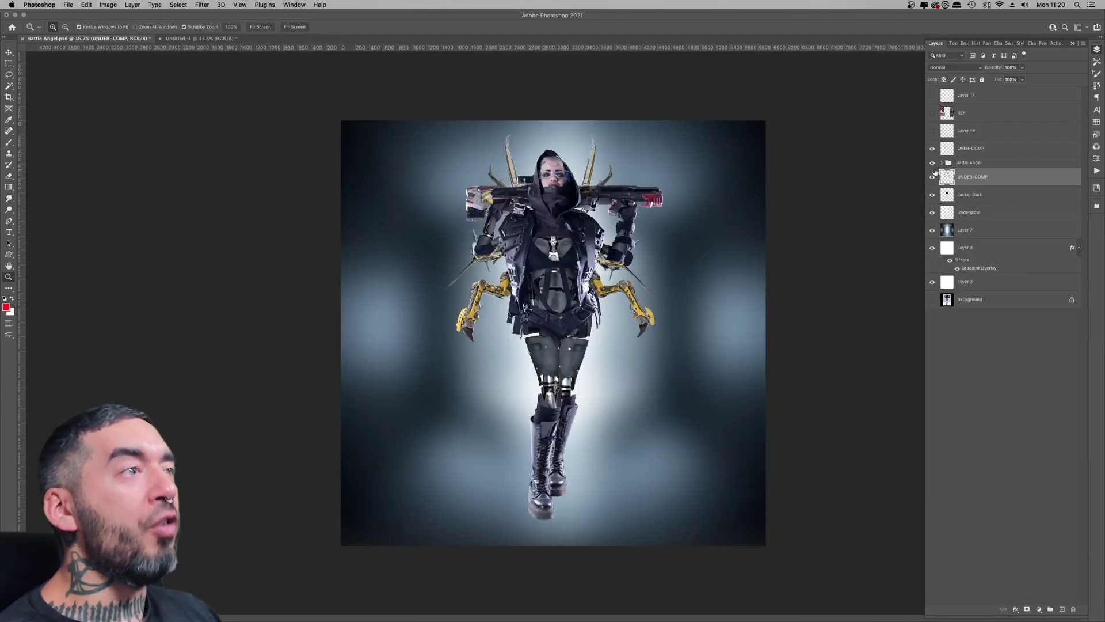
{"action": "left_click", "coordinate": [931, 178]}
{"action": "left_click", "coordinate": [931, 178]}
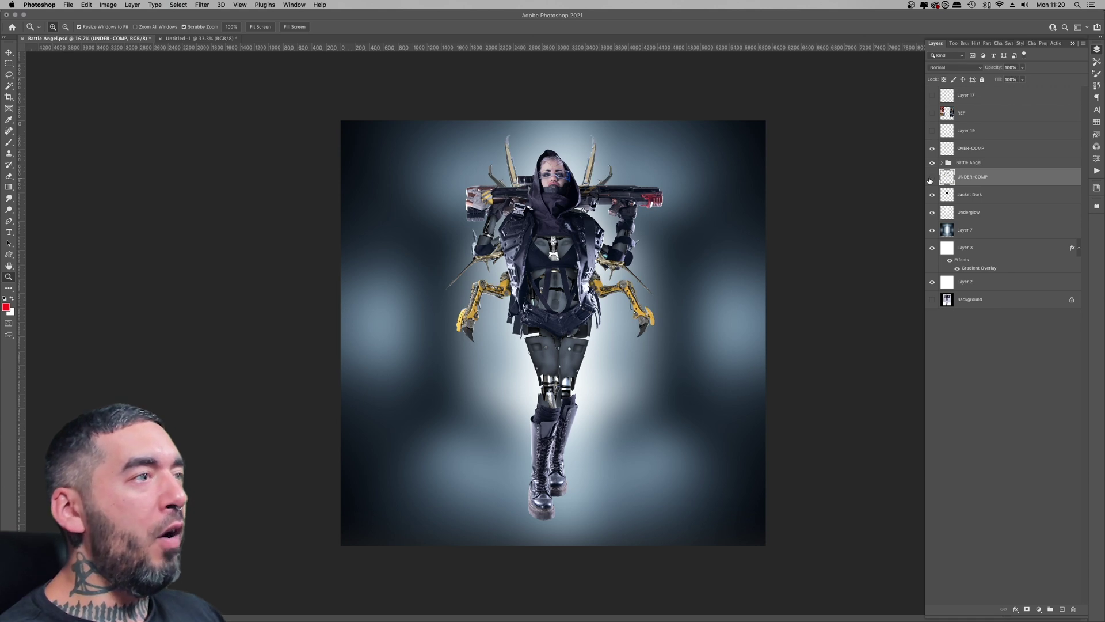
{"action": "left_click", "coordinate": [931, 180]}
{"action": "left_click", "coordinate": [930, 179]}
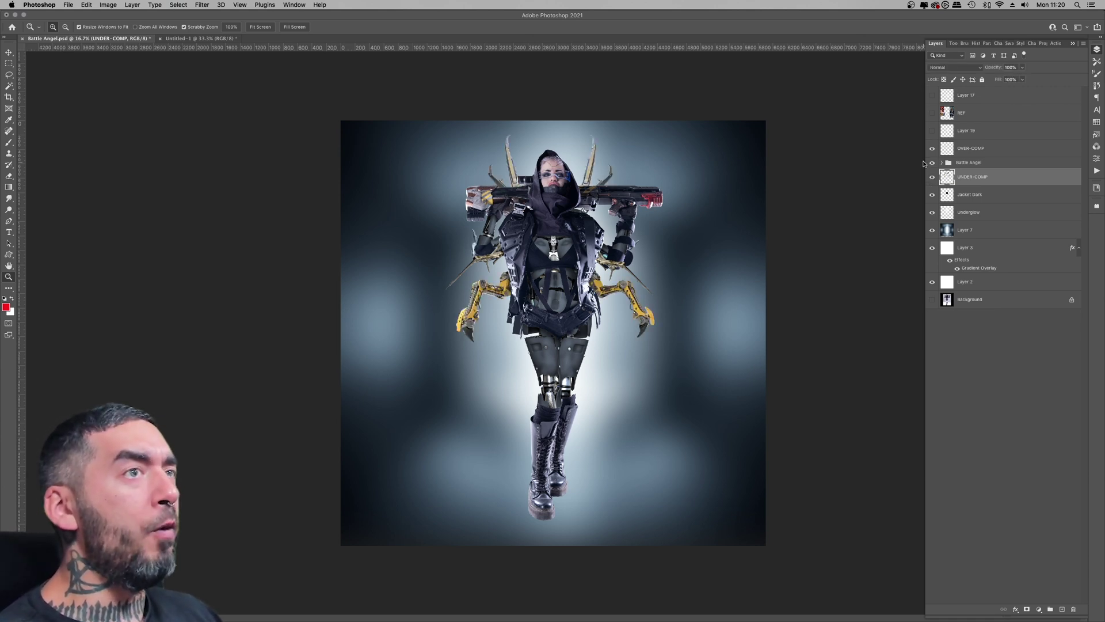
{"action": "left_click", "coordinate": [931, 149]}
{"action": "left_click", "coordinate": [931, 149]}
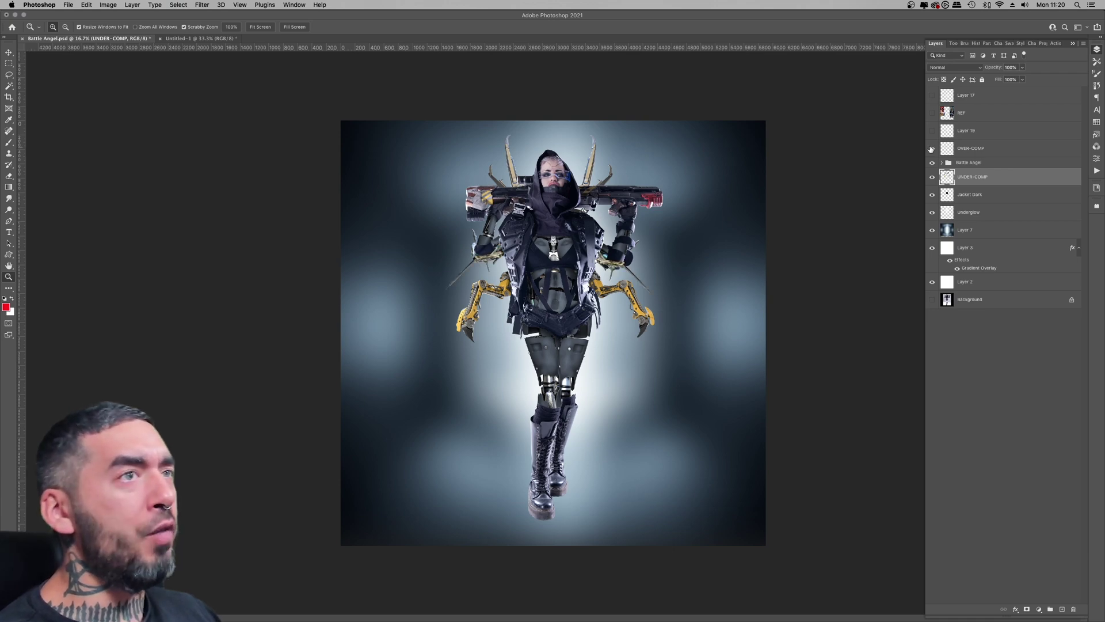
- Show the REF reference posters and zoom and pan around the collage to inspect them
{"action": "left_click", "coordinate": [933, 113]}
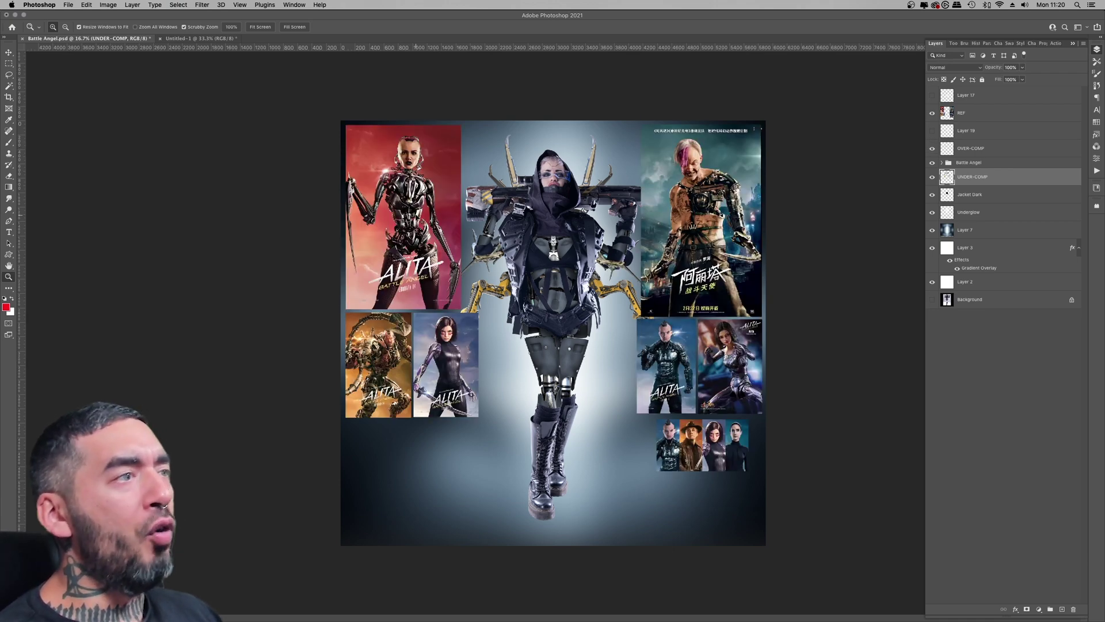
{"action": "key", "text": "super+equal"}
{"action": "key", "text": "super+equal"}
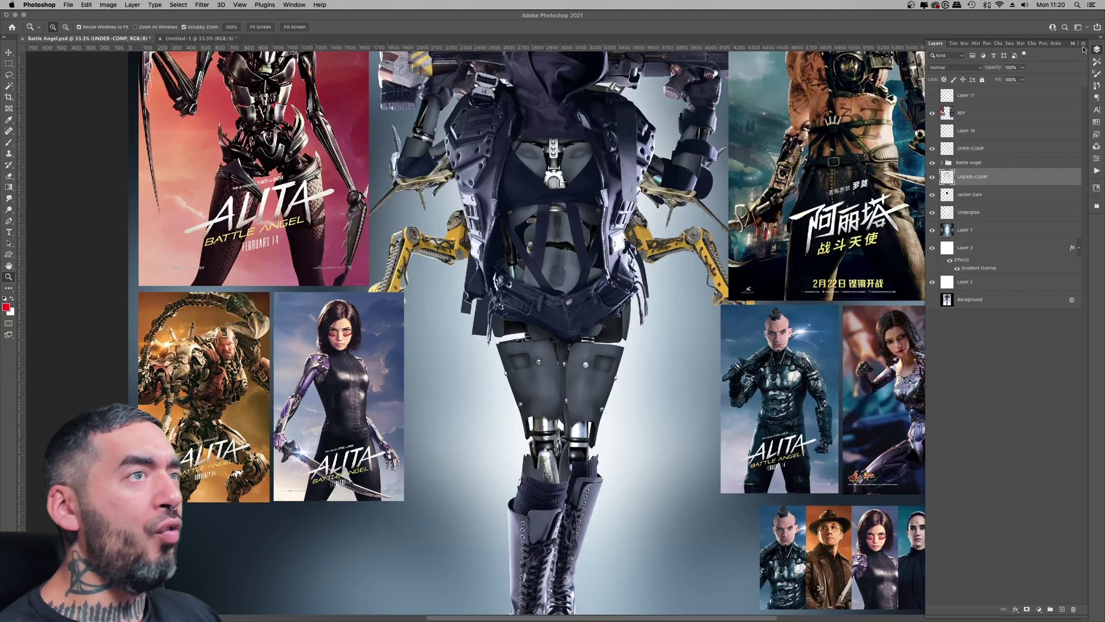
{"action": "left_click", "coordinate": [1071, 46]}
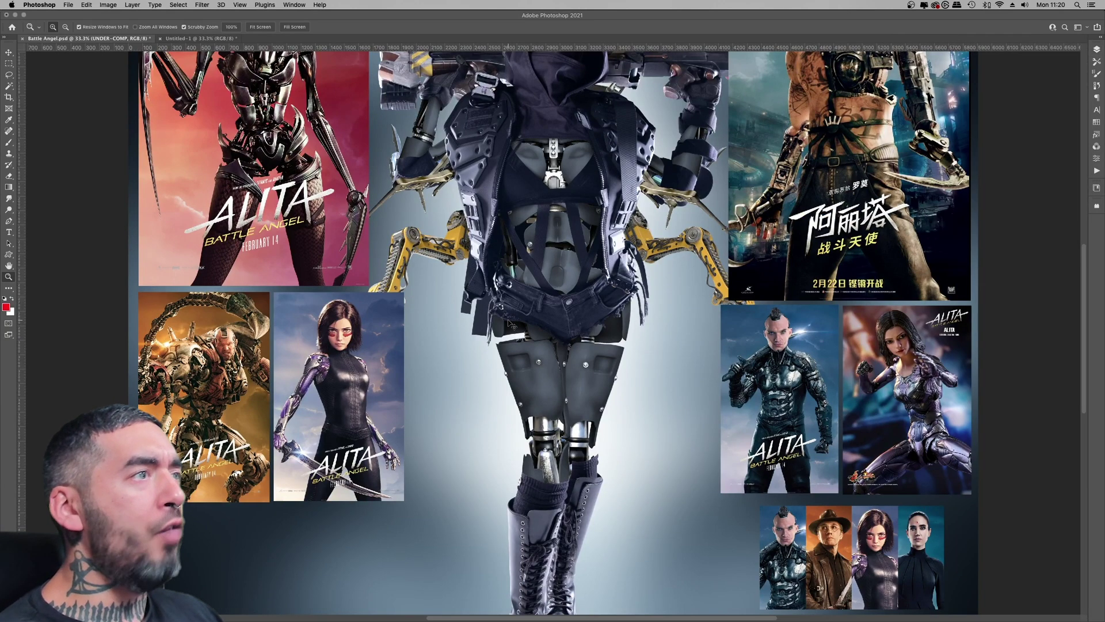
{"action": "key", "text": "super+equal"}
{"action": "left_click_drag", "start_coordinate": [584, 490], "coordinate": [677, 405]}
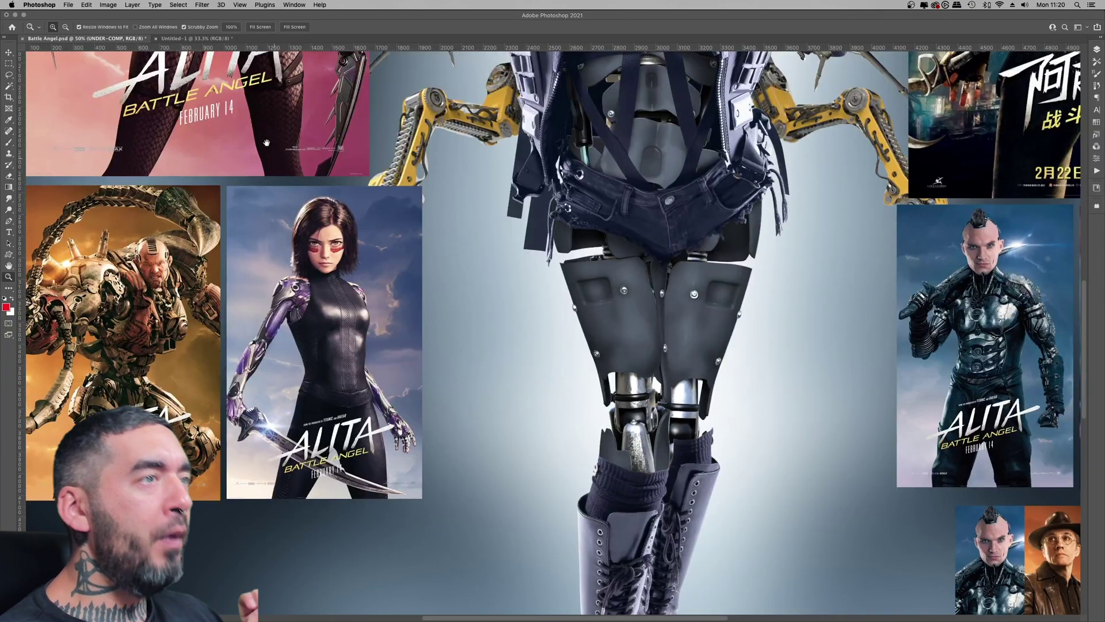
{"action": "scroll", "coordinate": [305, 345], "scroll_direction": "up", "scroll_amount": 5}
{"action": "scroll", "coordinate": [308, 397], "scroll_direction": "up", "scroll_amount": 3}
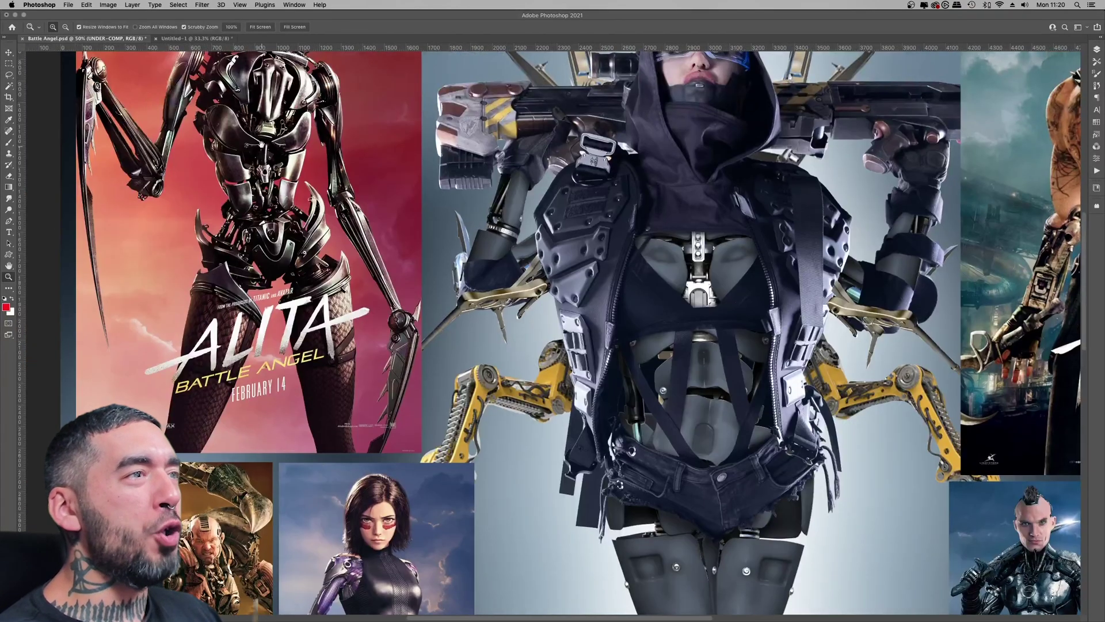
{"action": "scroll", "coordinate": [289, 290], "scroll_direction": "up", "scroll_amount": 3}
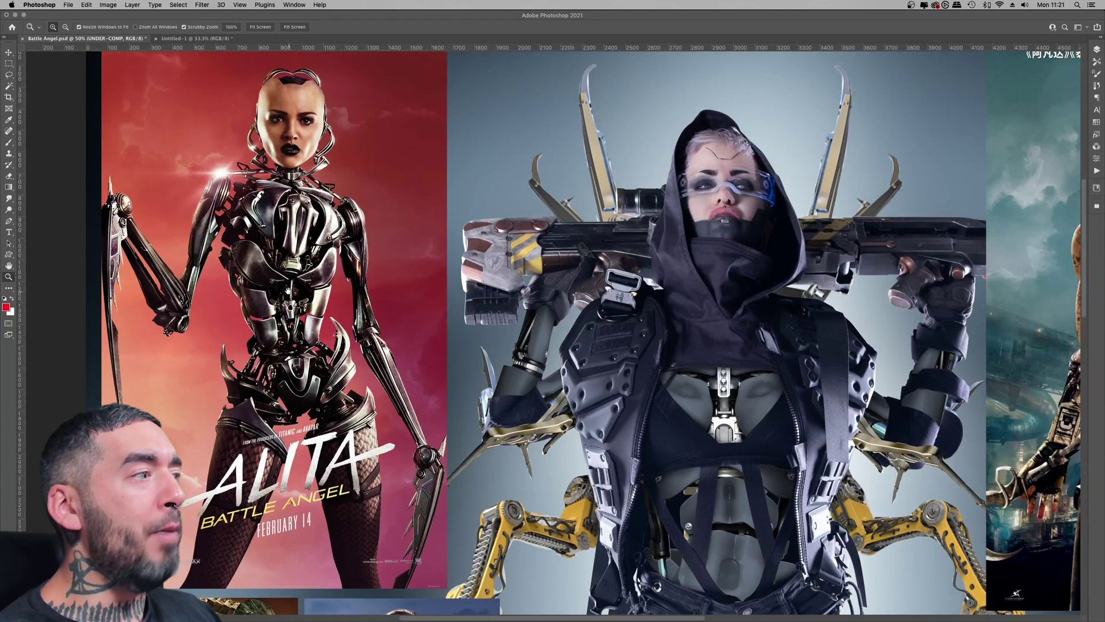
{"action": "scroll", "coordinate": [536, 282], "scroll_direction": "up", "scroll_amount": 1}
{"action": "scroll", "coordinate": [491, 286], "scroll_direction": "right", "scroll_amount": 3}
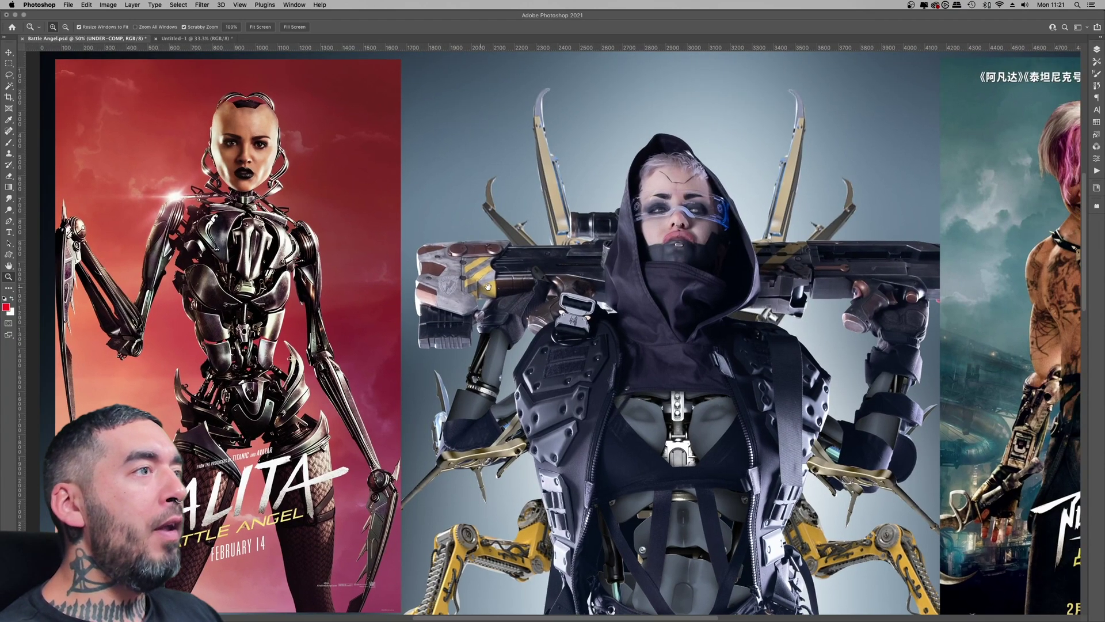
{"action": "key", "text": "super+minus"}
{"action": "key", "text": "super+minus"}
{"action": "key", "text": "super+minus"}
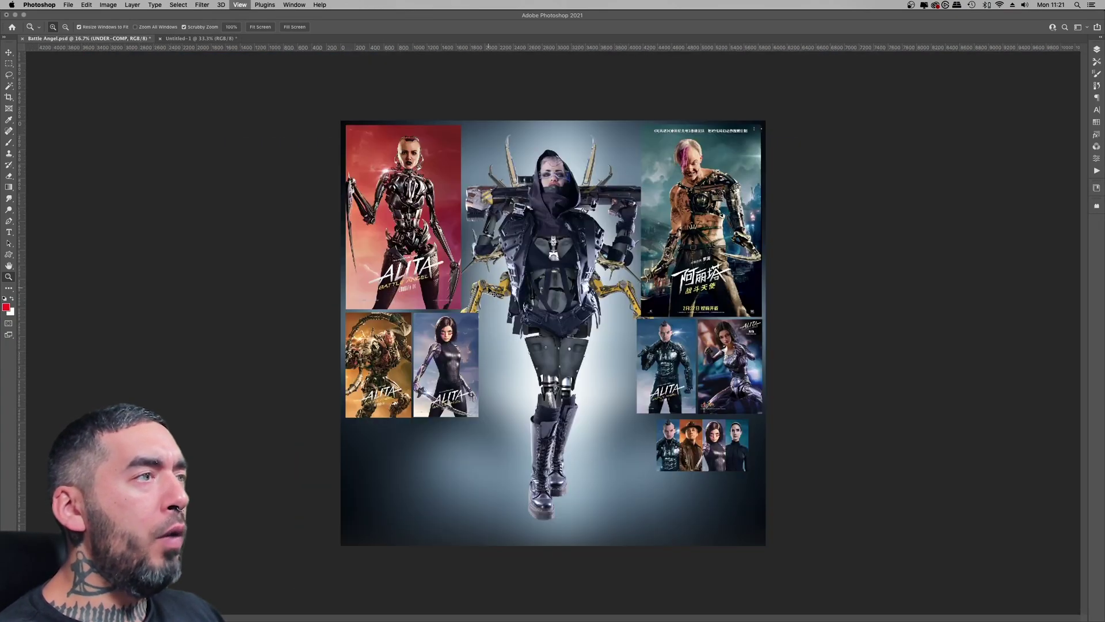
{"action": "key", "text": "super+minus"}
{"action": "key", "text": "super+plus"}
{"action": "key", "text": "super+plus"}
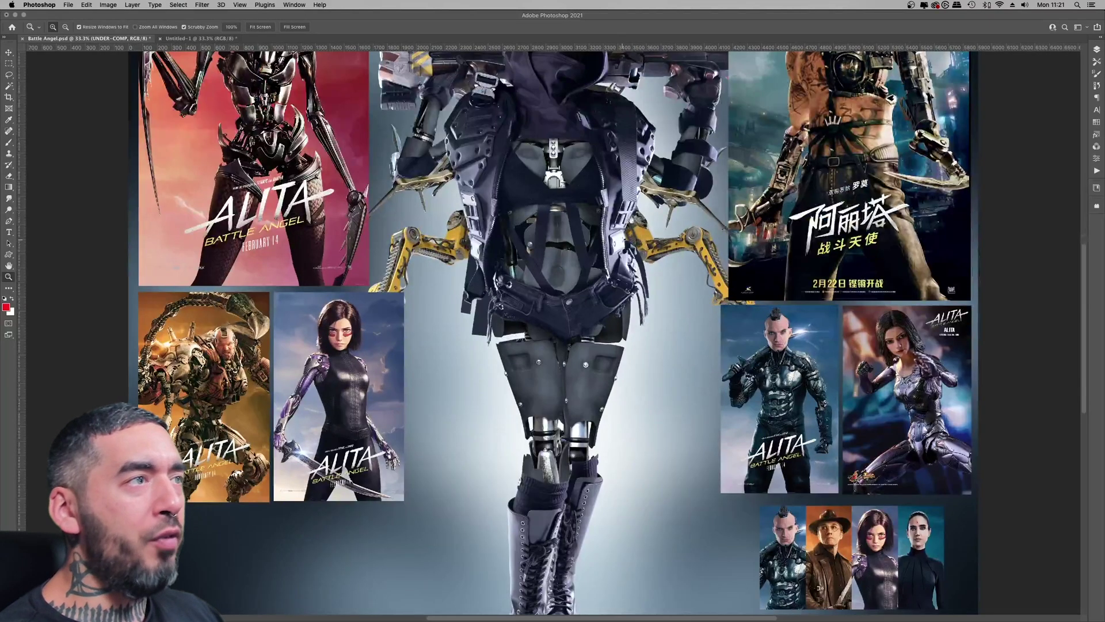
{"action": "left_click_drag", "start_coordinate": [627, 226], "coordinate": [479, 390]}
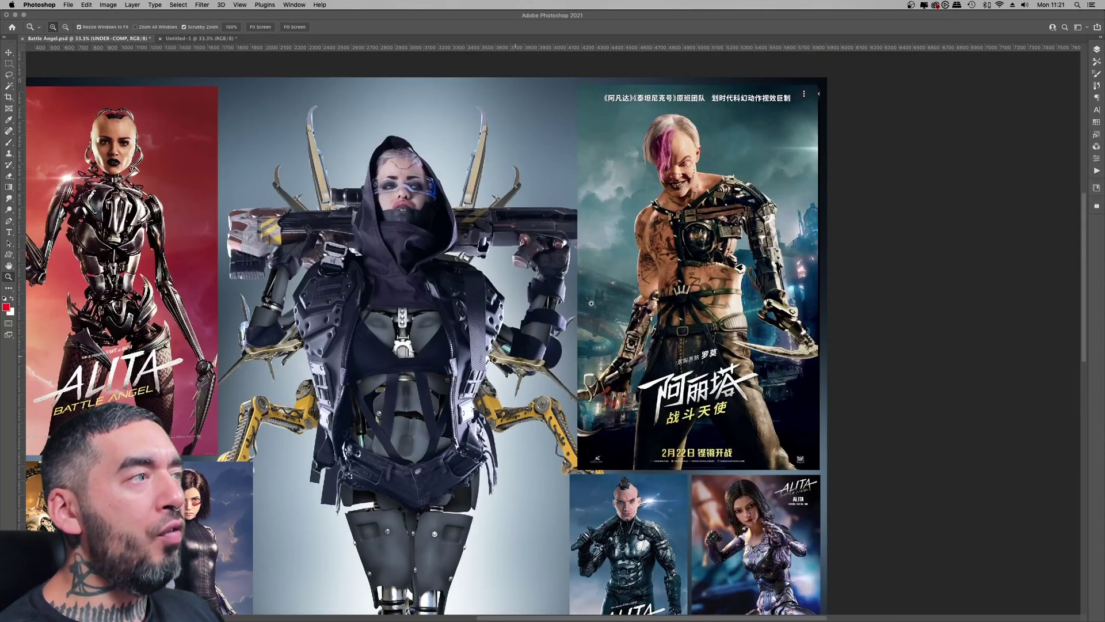
- Restore the Layers panel, hide the REF posters, and zoom out to the whole figure
{"action": "left_click", "coordinate": [1098, 49]}
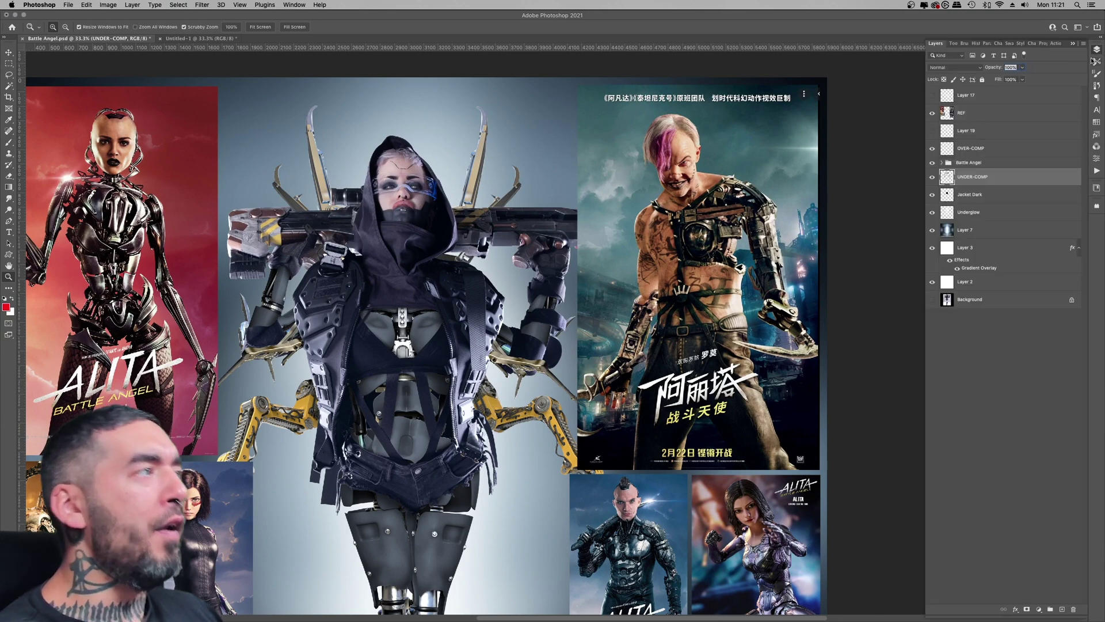
{"action": "left_click", "coordinate": [932, 114]}
{"action": "left_click", "coordinate": [672, 177], "text": "alt"}
{"action": "left_click", "coordinate": [672, 178], "text": "alt"}
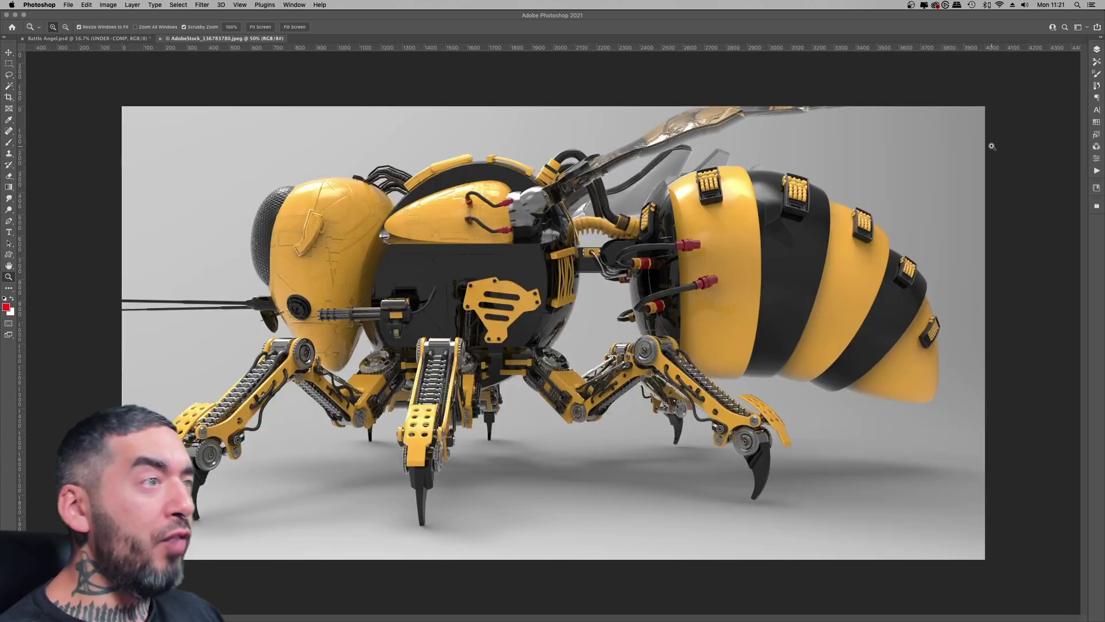
- Zoom out and back in on the robotic bee stock image
{"action": "key", "text": "super+minus"}
{"action": "key", "text": "super+equal"}
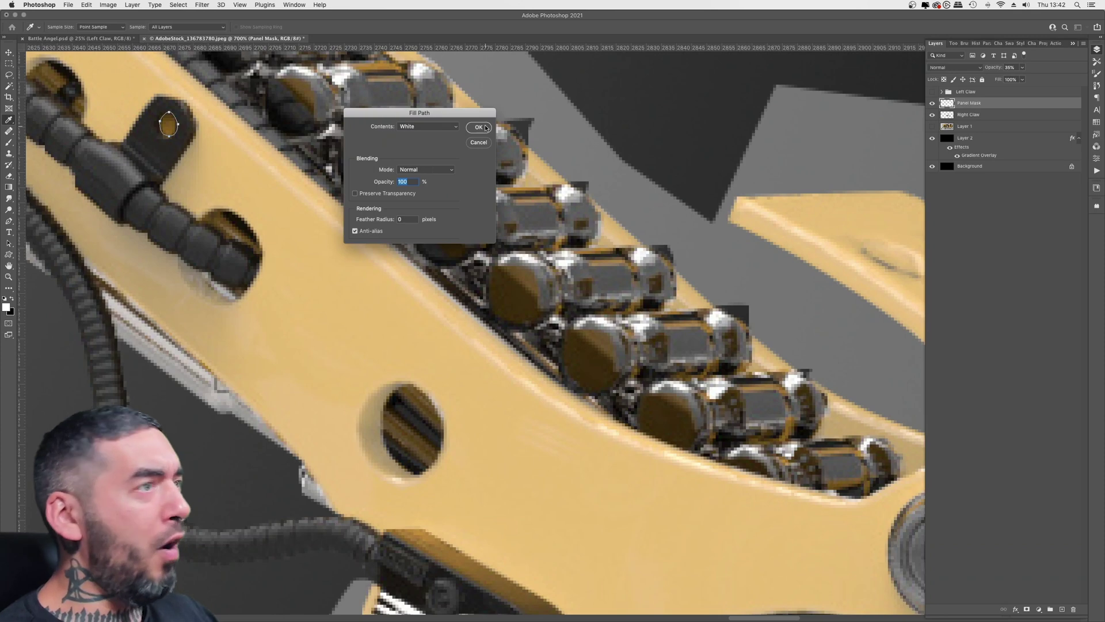
- Delete the finished panel path and fit the whole claw arm in view
{"action": "left_click", "coordinate": [478, 127]}
{"action": "key", "text": "p"}
{"action": "right_click", "coordinate": [257, 185]}
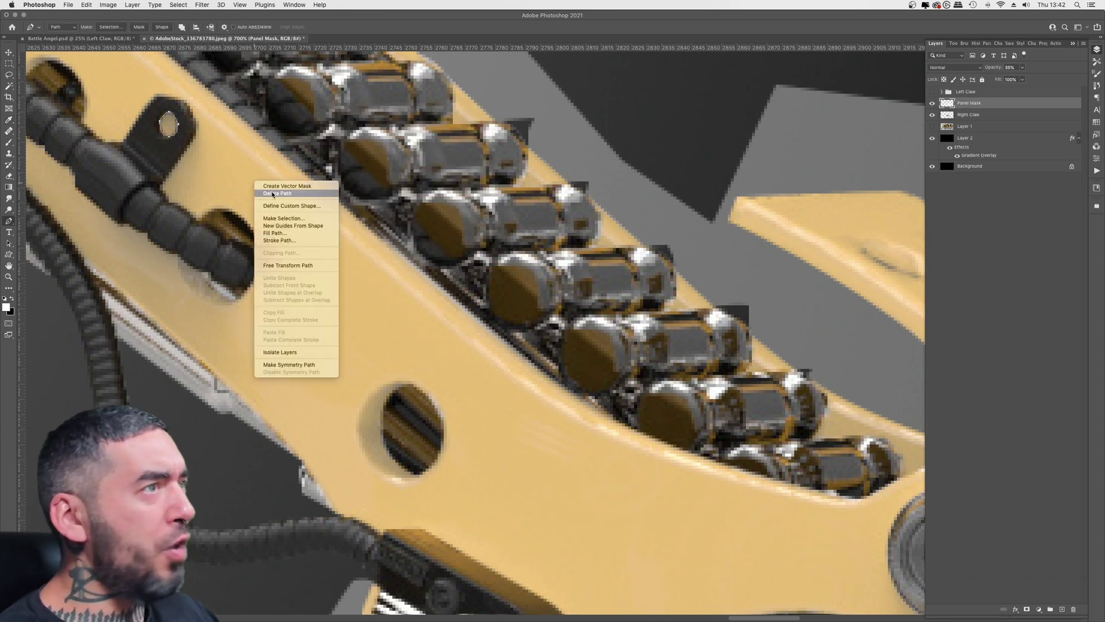
{"action": "left_click", "coordinate": [287, 189]}
{"action": "key", "text": "super+0"}
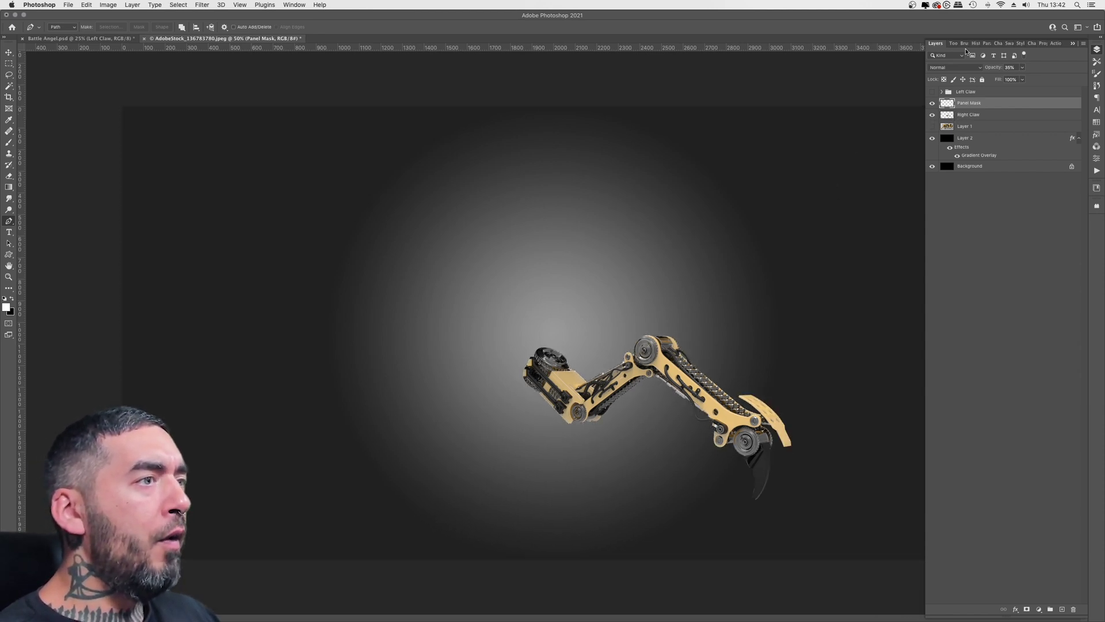
- Show the Left Claw group, hide its Panel Mask, and darken the claws with Camera Raw
{"action": "left_click", "coordinate": [932, 103]}
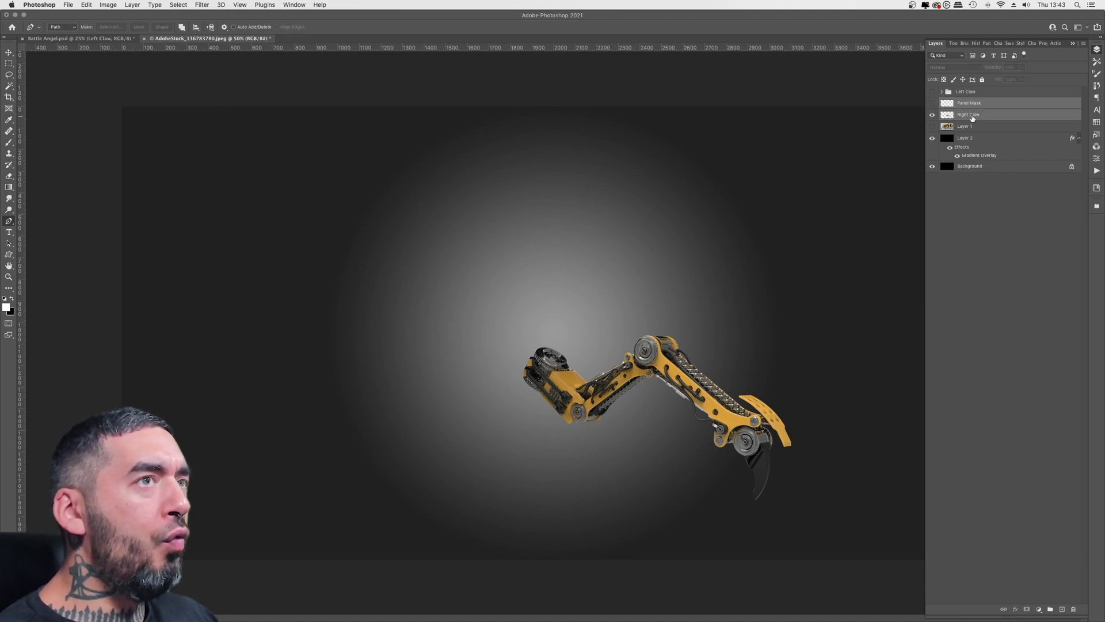
{"action": "left_click", "coordinate": [932, 92]}
{"action": "left_click", "coordinate": [941, 91]}
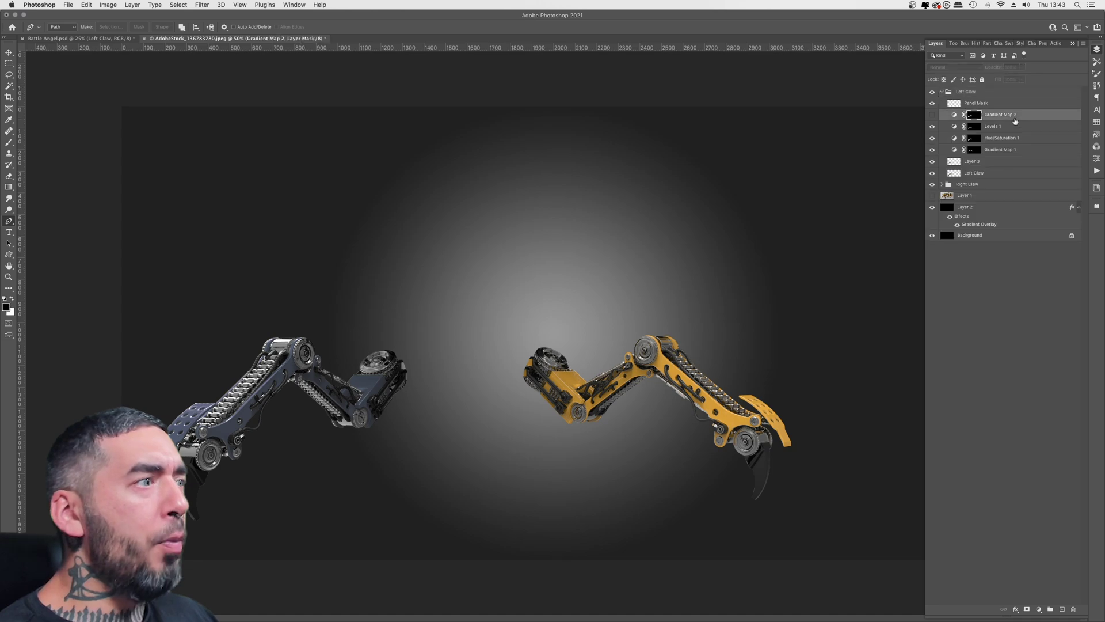
{"action": "left_click", "coordinate": [932, 103]}
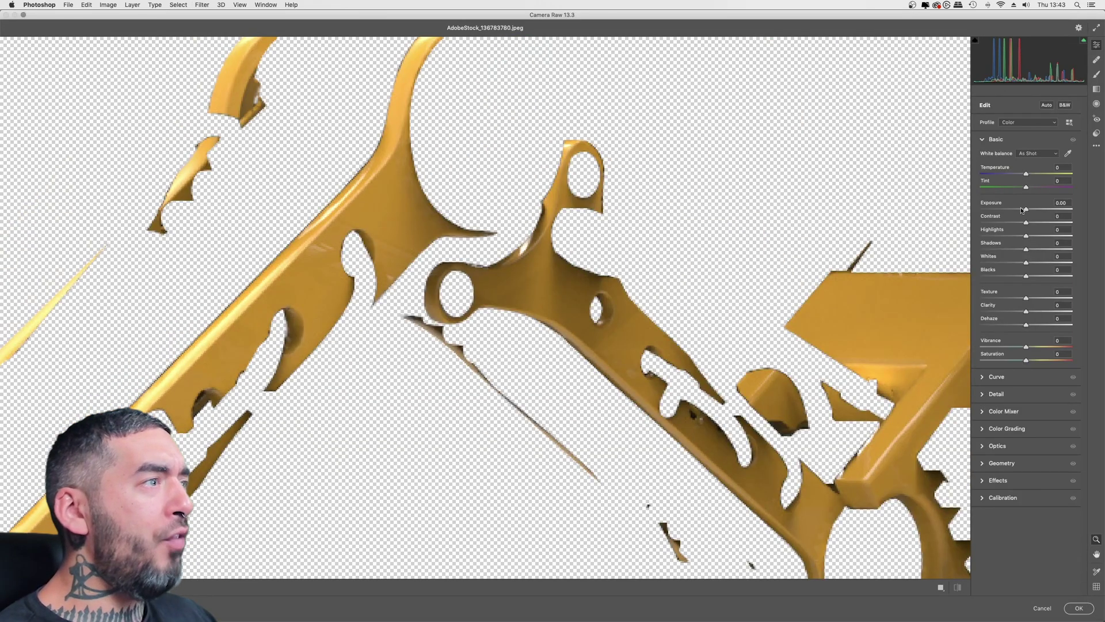
{"action": "left_click_drag", "start_coordinate": [1005, 223], "coordinate": [988, 223]}
{"action": "left_click", "coordinate": [1079, 608]}
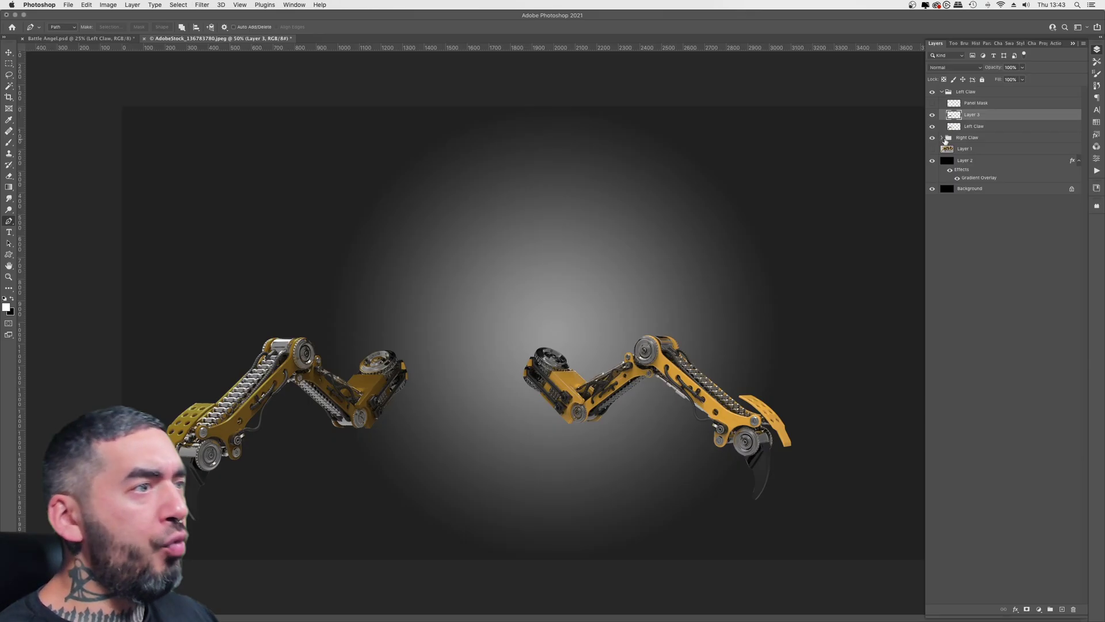
{"action": "left_click", "coordinate": [319, 5]}
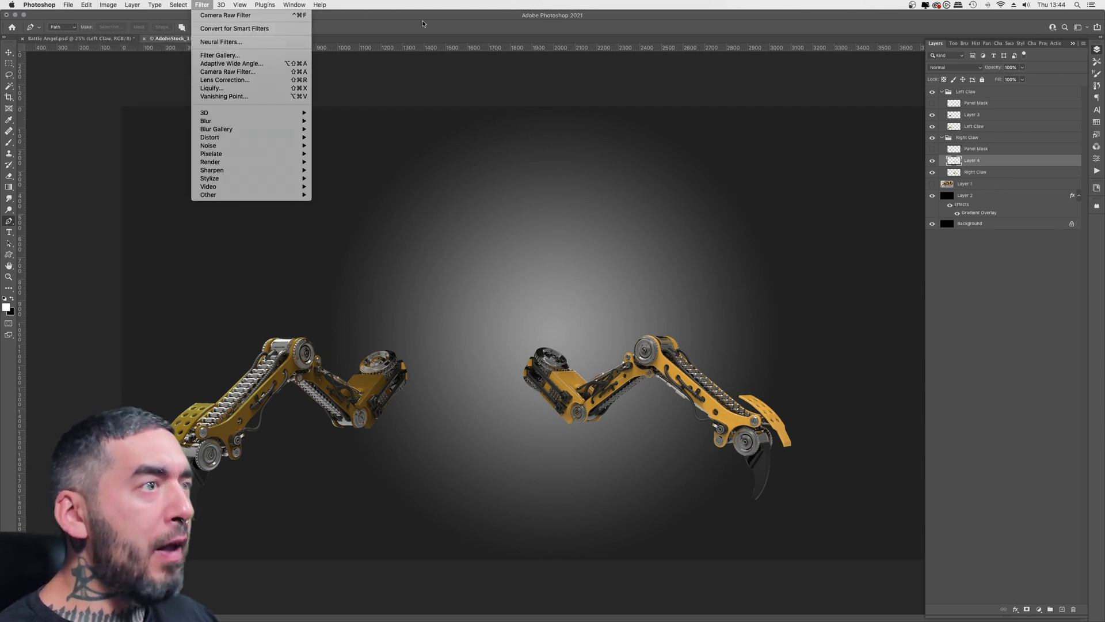
{"action": "left_click", "coordinate": [222, 13]}
- Shift the left claw's hue toward purple and add a Gradient Map darkening the right claw
{"action": "left_click", "coordinate": [1039, 609]}
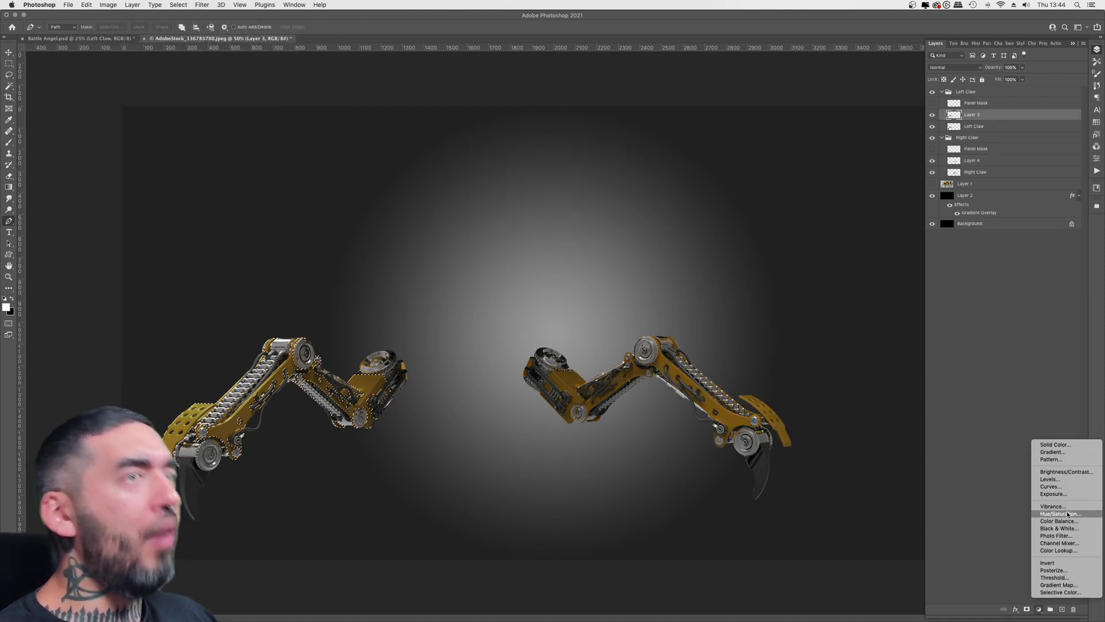
{"action": "left_click", "coordinate": [1057, 506]}
{"action": "left_click_drag", "start_coordinate": [1003, 102], "coordinate": [950, 102]}
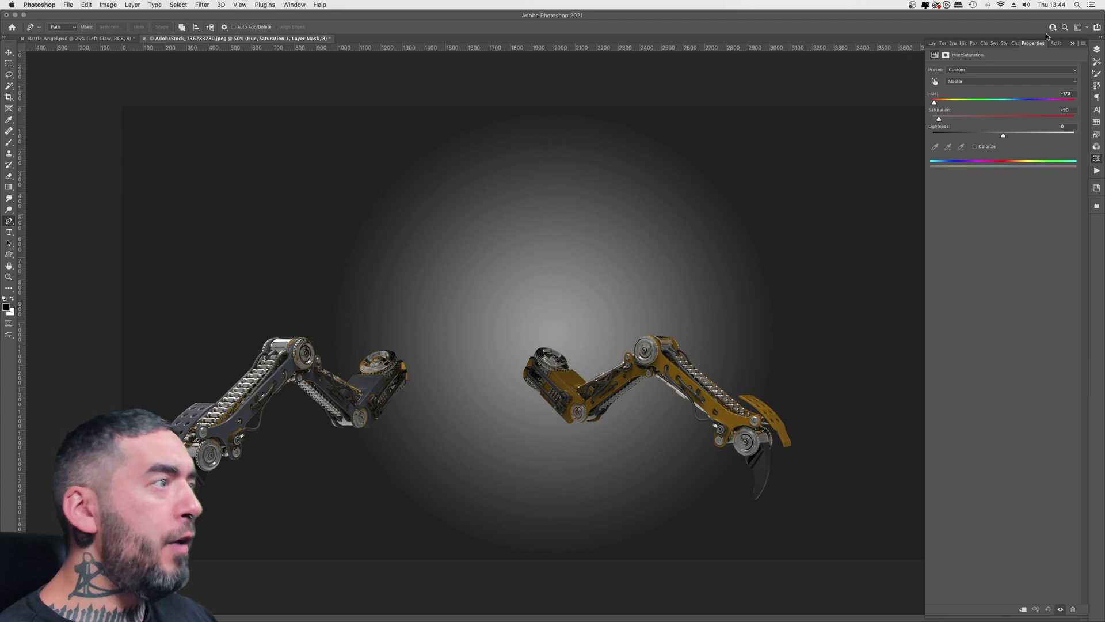
{"action": "left_click", "coordinate": [935, 43]}
{"action": "left_click_drag", "start_coordinate": [1002, 115], "coordinate": [997, 137]}
{"action": "left_click", "coordinate": [954, 195], "text": "ctrl"}
{"action": "left_click", "coordinate": [1039, 609]}
{"action": "left_click", "coordinate": [1059, 585]}
{"action": "key", "text": "ctrl+d"}
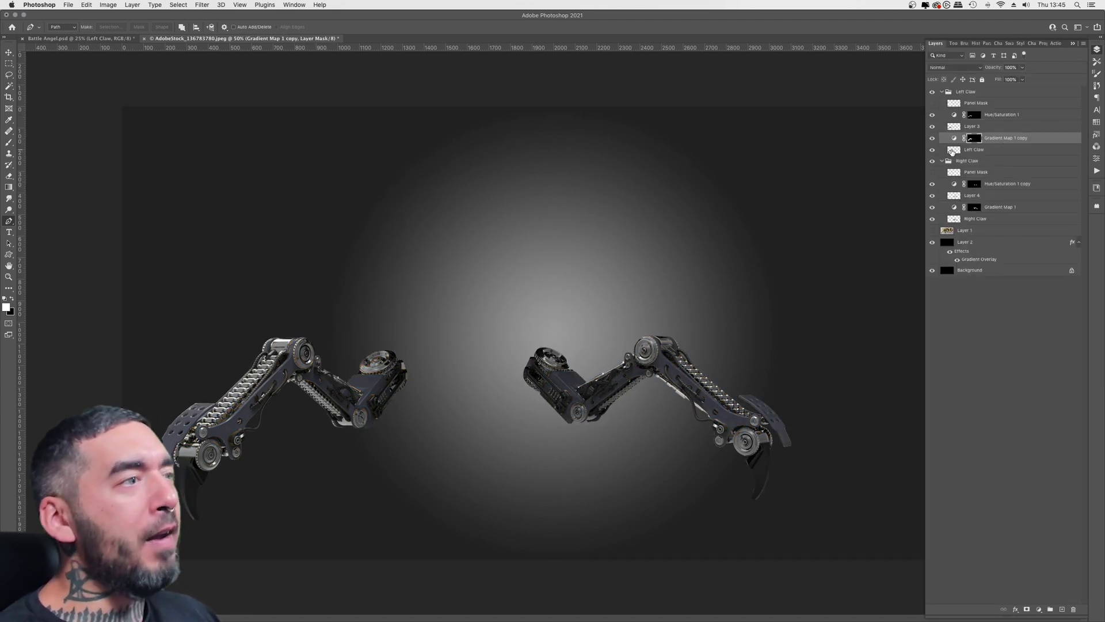
- Drag both Left Claw and Right Claw groups into the Battle Angel document
{"action": "key", "text": "v"}
{"action": "left_click", "coordinate": [942, 91], "text": "ctrl"}
{"action": "left_click", "coordinate": [967, 102], "text": "shift"}
{"action": "left_click_drag", "start_coordinate": [967, 103], "coordinate": [505, 274]}
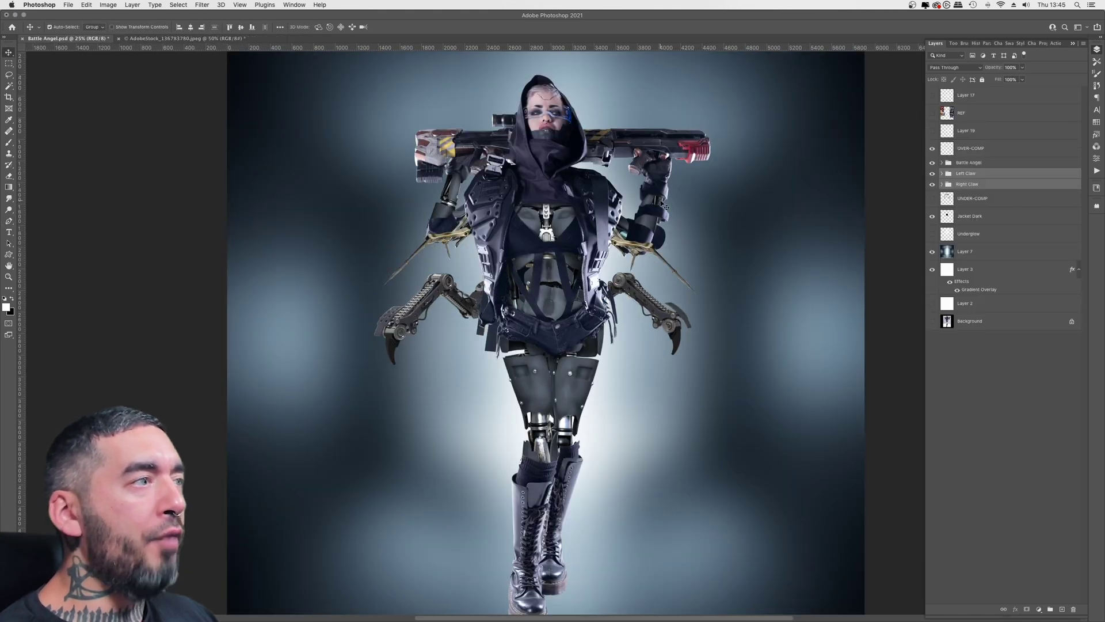
- Group the loose layers into a MISC group and move the Right Claw group above Left Claw
{"action": "key", "text": "ctrl+g"}
{"action": "double_click", "coordinate": [963, 173]}
{"action": "type", "text": "M"}
{"action": "left_click", "coordinate": [967, 95]}
{"action": "key", "text": "Delete"}
{"action": "left_click", "coordinate": [967, 123]}
{"action": "key", "text": "Delete"}
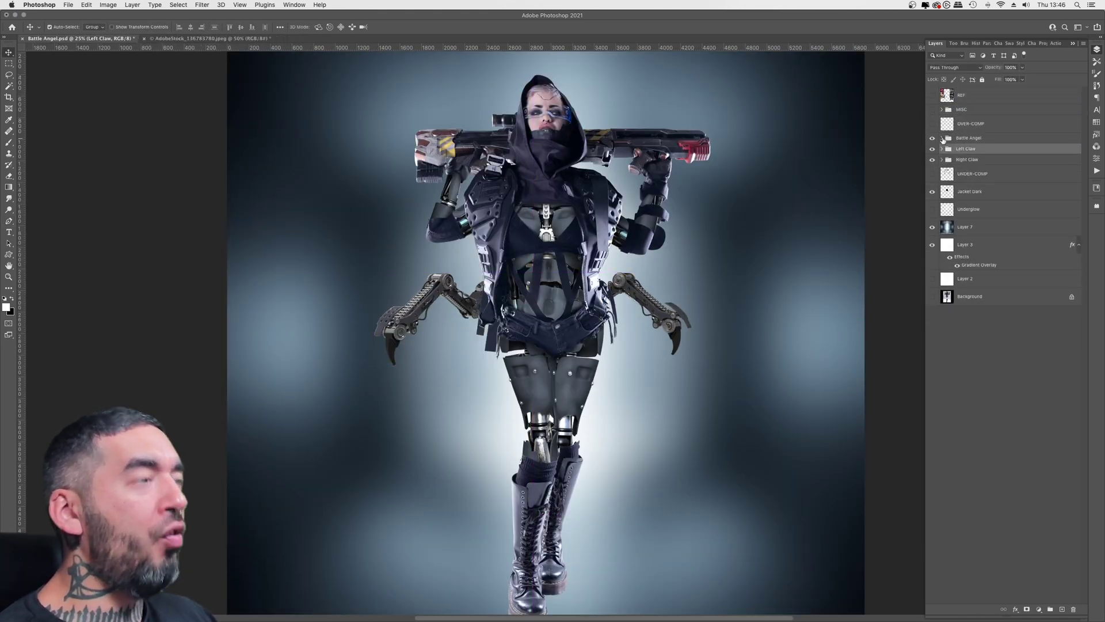
{"action": "left_click", "coordinate": [942, 137]}
{"action": "left_click", "coordinate": [979, 152]}
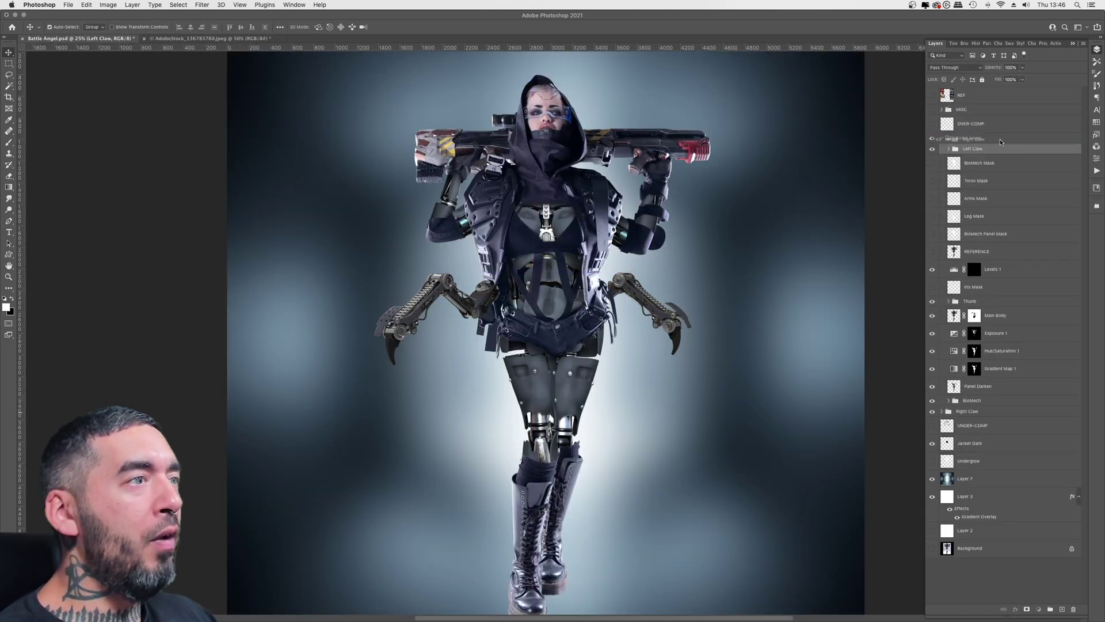
{"action": "left_click_drag", "start_coordinate": [968, 411], "coordinate": [967, 398]}
- Rotate the right and left claws so both hang straight down at the figure's sides
{"action": "key", "text": "ctrl+t"}
{"action": "left_click_drag", "start_coordinate": [742, 322], "coordinate": [739, 281]}
{"action": "left_click_drag", "start_coordinate": [685, 305], "coordinate": [667, 322]}
{"action": "key", "text": "Return"}
{"action": "left_click", "coordinate": [664, 185]}
{"action": "left_click", "coordinate": [449, 288]}
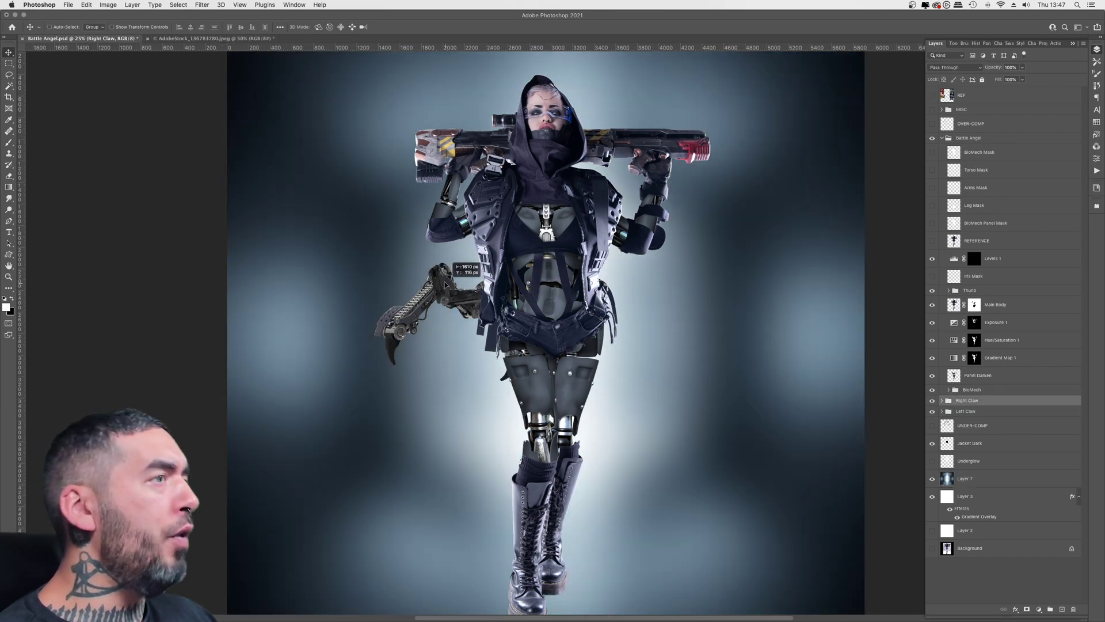
{"action": "key", "text": "ctrl+t"}
{"action": "left_click_drag", "start_coordinate": [374, 403], "coordinate": [414, 414]}
{"action": "key", "text": "Return"}
- Save the document and duplicate the exposure adjustment into the Left Claw group
{"action": "key", "text": "z"}
{"action": "left_click", "coordinate": [536, 254], "text": "alt"}
{"action": "key", "text": "ctrl+s"}
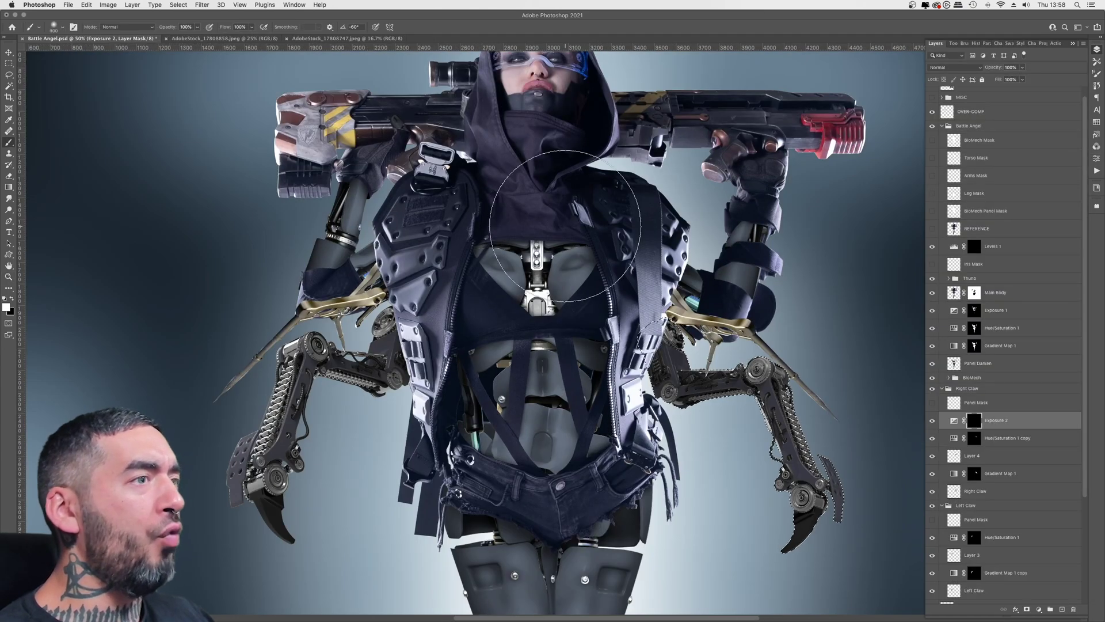
{"action": "left_click_drag", "start_coordinate": [996, 420], "coordinate": [996, 529]}
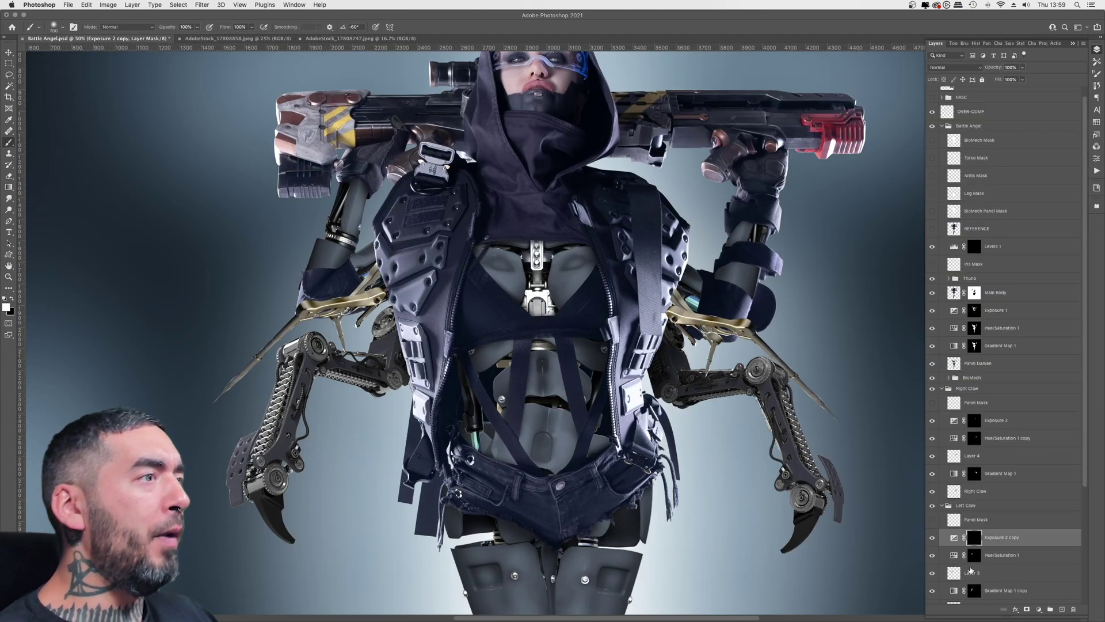
{"action": "key", "text": "ctrl+minus"}
{"action": "key", "text": "ctrl+minus"}
{"action": "key", "text": "ctrl+minus"}
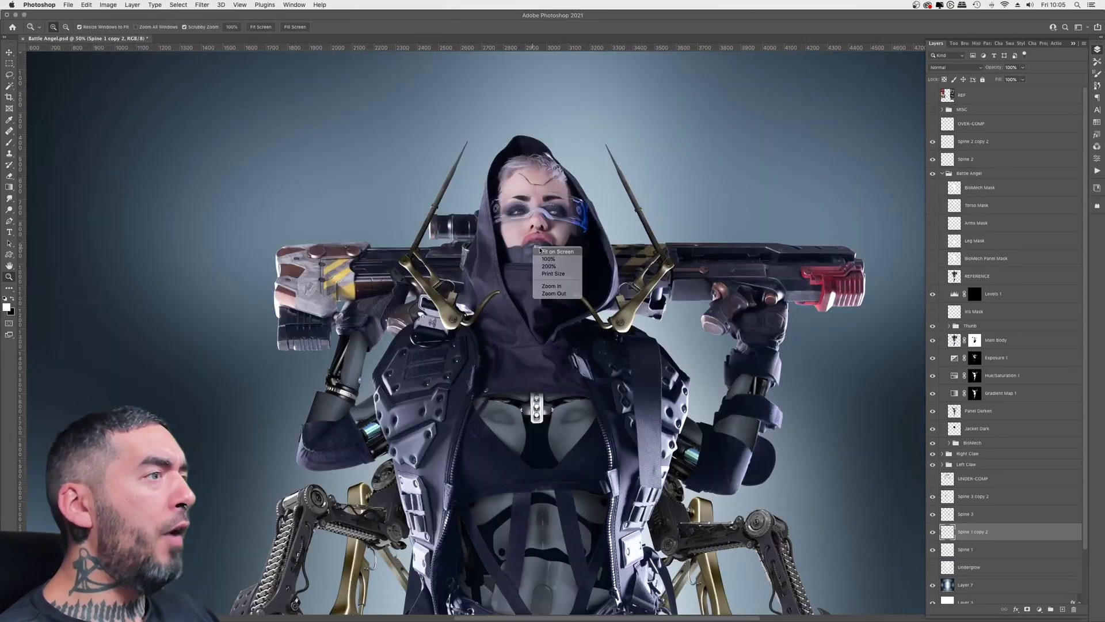
- Show the reference images layer
{"action": "left_click", "coordinate": [934, 96]}
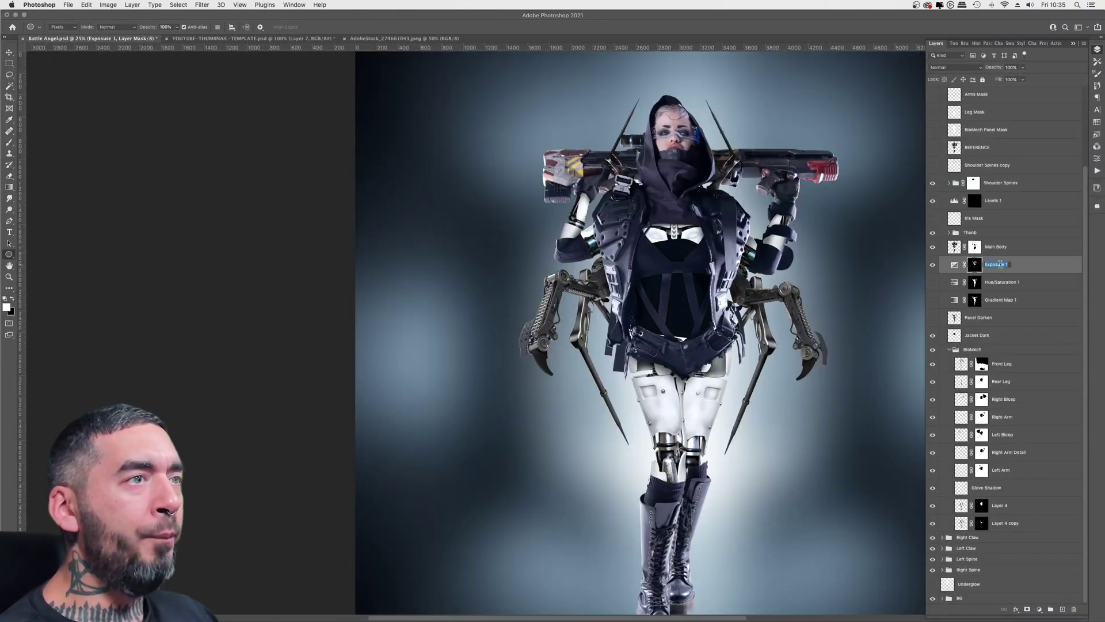
- Rename the exposure layer to Shadows and hide the Main Body and Thumb layers
{"action": "type", "text": "Shadows"}
{"action": "key", "text": "Return"}
{"action": "scroll", "coordinate": [988, 191], "scroll_direction": "up", "scroll_amount": 3}
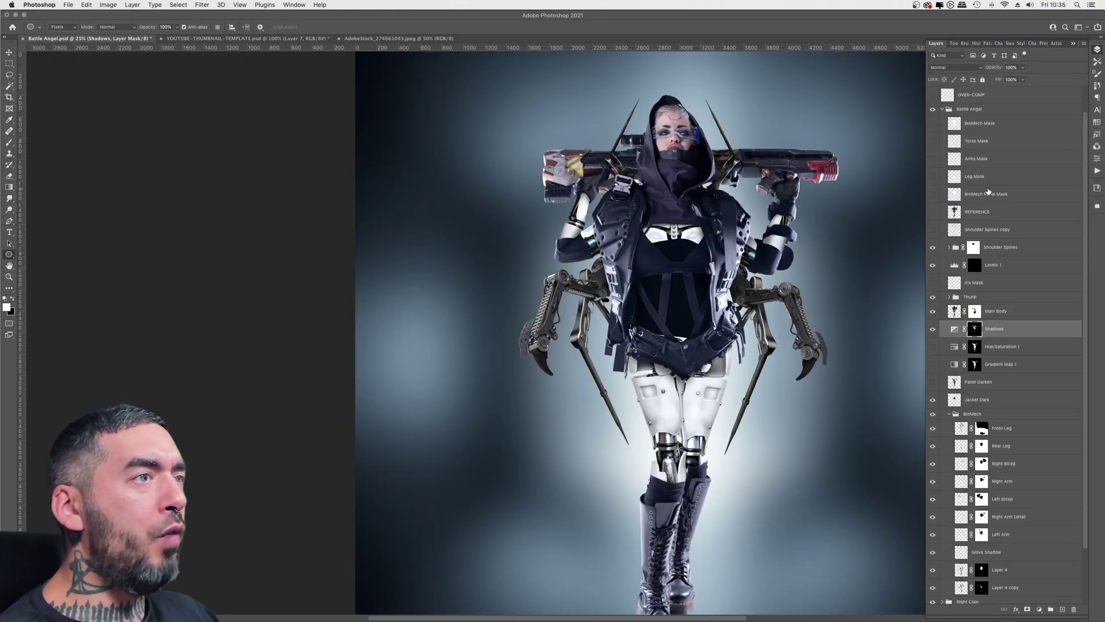
{"action": "left_click", "coordinate": [956, 312]}
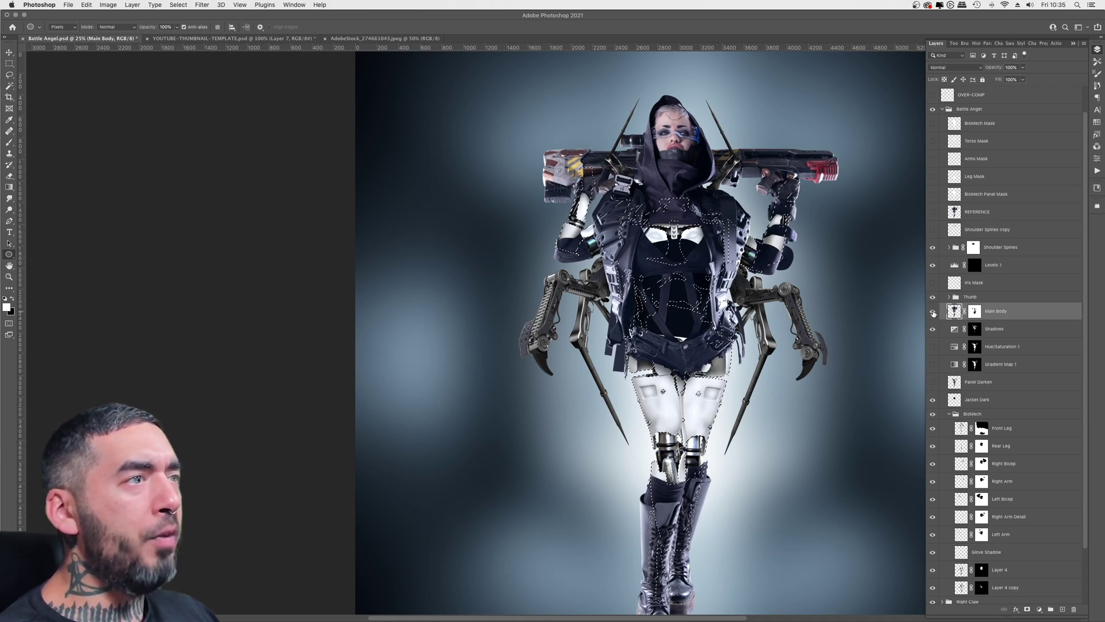
{"action": "left_click_drag", "start_coordinate": [934, 312], "coordinate": [934, 282]}
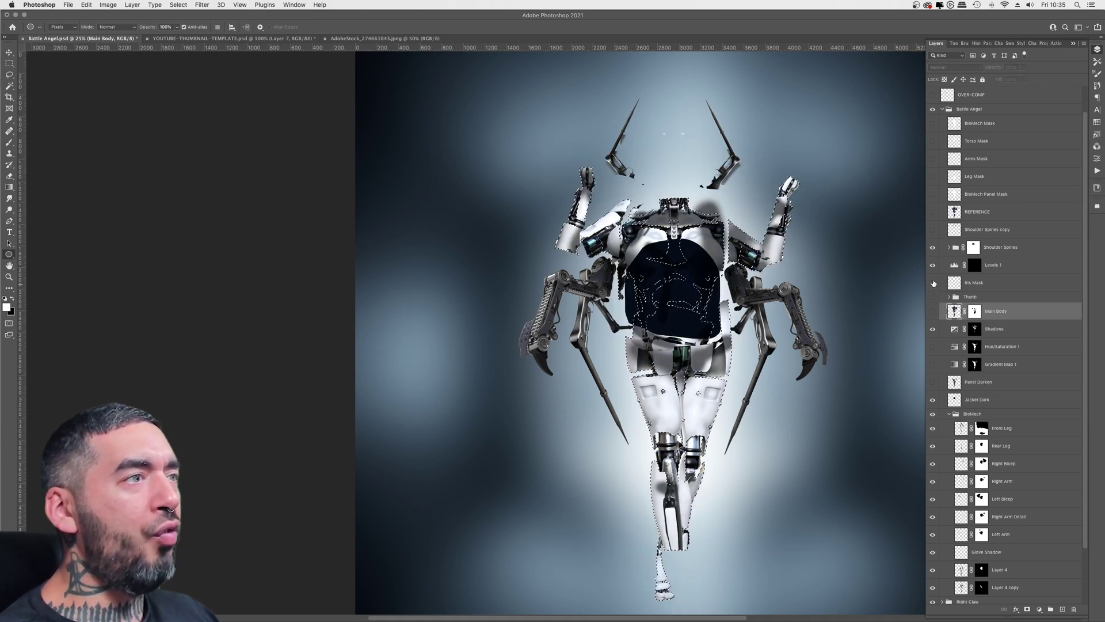
- Stamp the BioMech group to a new layer and open it in the Camera Raw Filter
{"action": "left_click", "coordinate": [991, 400]}
{"action": "left_click", "coordinate": [995, 413]}
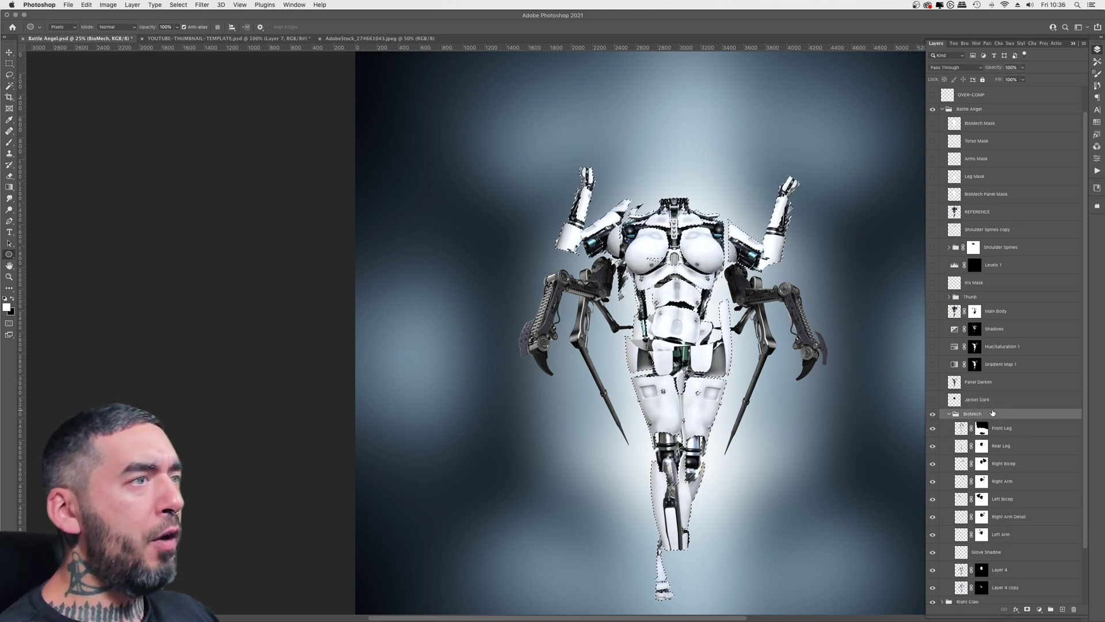
{"action": "left_click_drag", "start_coordinate": [995, 407], "coordinate": [993, 412]}
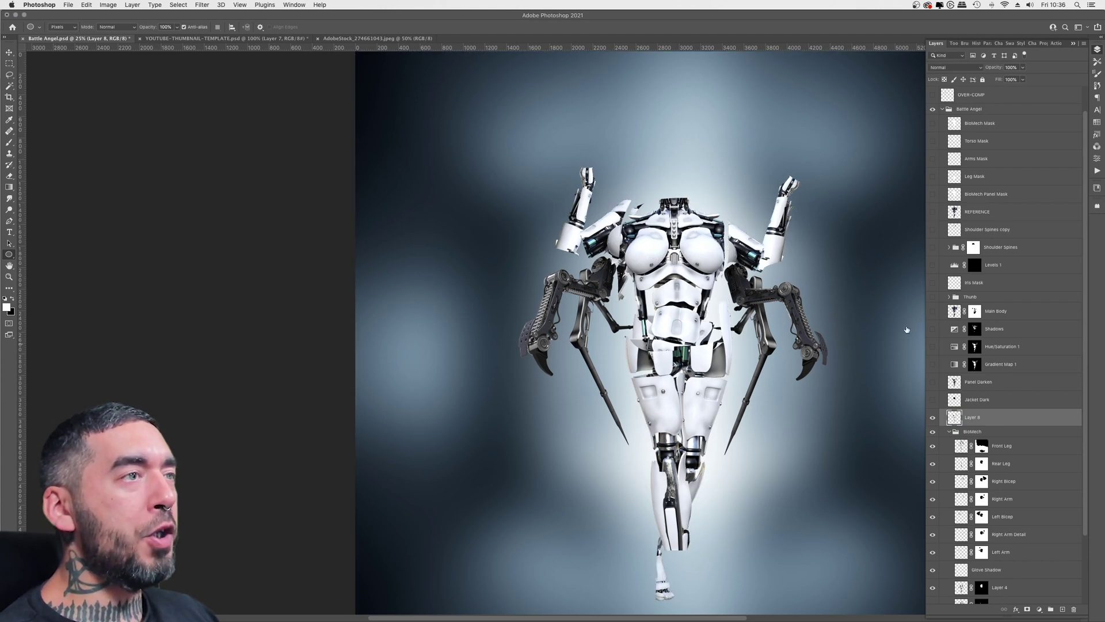
{"action": "left_click", "coordinate": [202, 5]}
{"action": "left_click", "coordinate": [230, 71]}
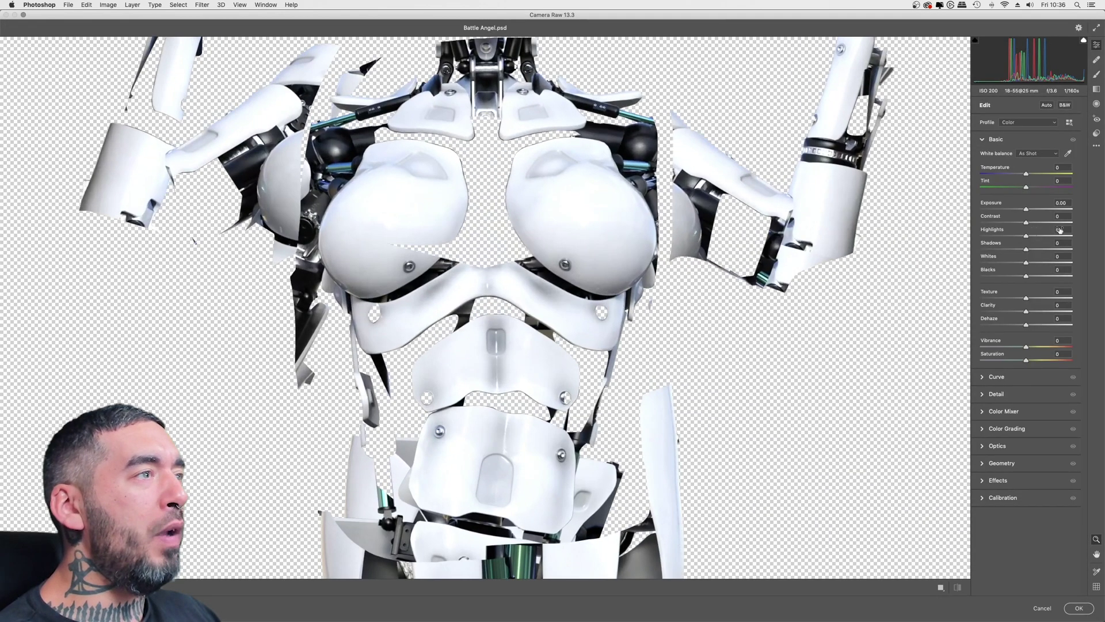
- In Camera Raw, darken exposure, boost clarity, set noise reduction 42 and grain 21, and apply
{"action": "left_click_drag", "start_coordinate": [1026, 208], "coordinate": [1004, 277]}
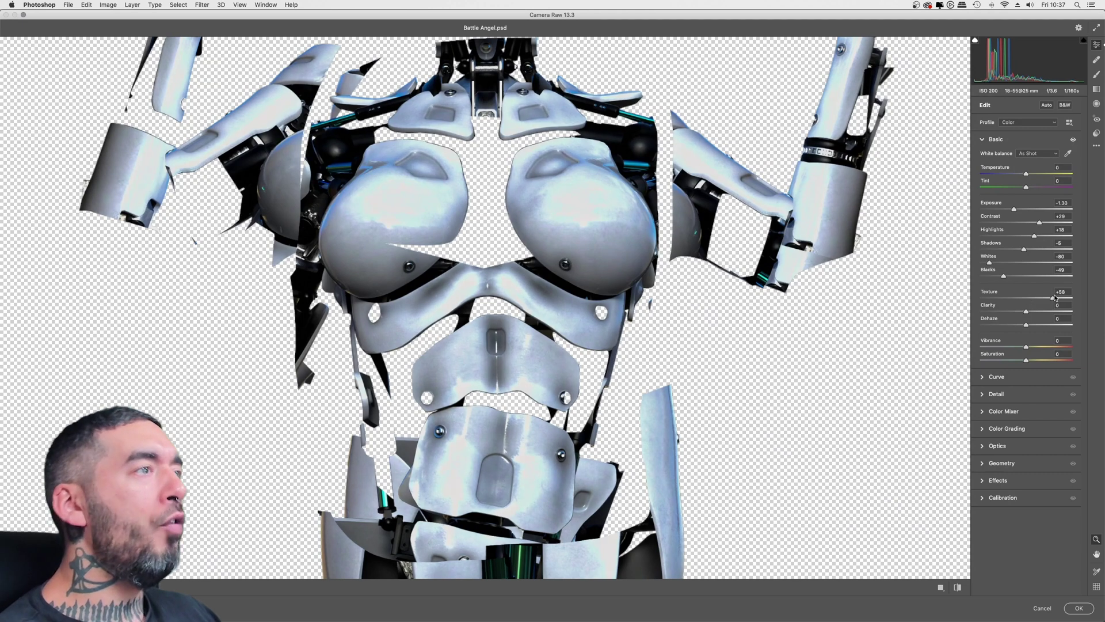
{"action": "mouse_move", "coordinate": [1039, 310]}
{"action": "left_mouse_down"}
{"action": "mouse_move", "coordinate": [1070, 305]}
{"action": "mouse_move", "coordinate": [1025, 320]}
{"action": "left_mouse_up"}
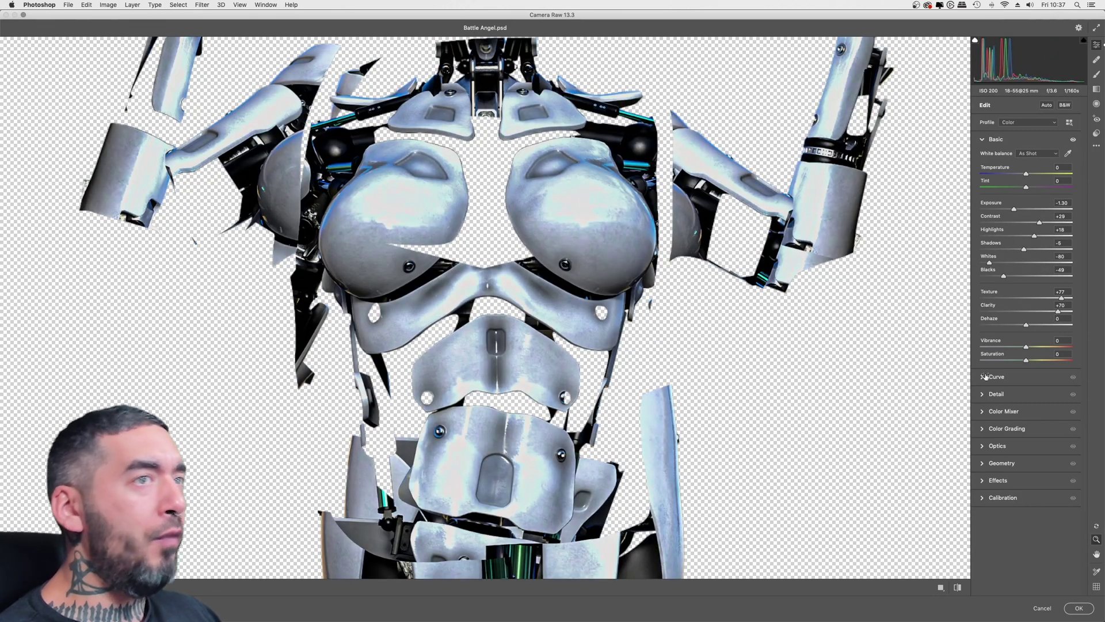
{"action": "left_click", "coordinate": [993, 394]}
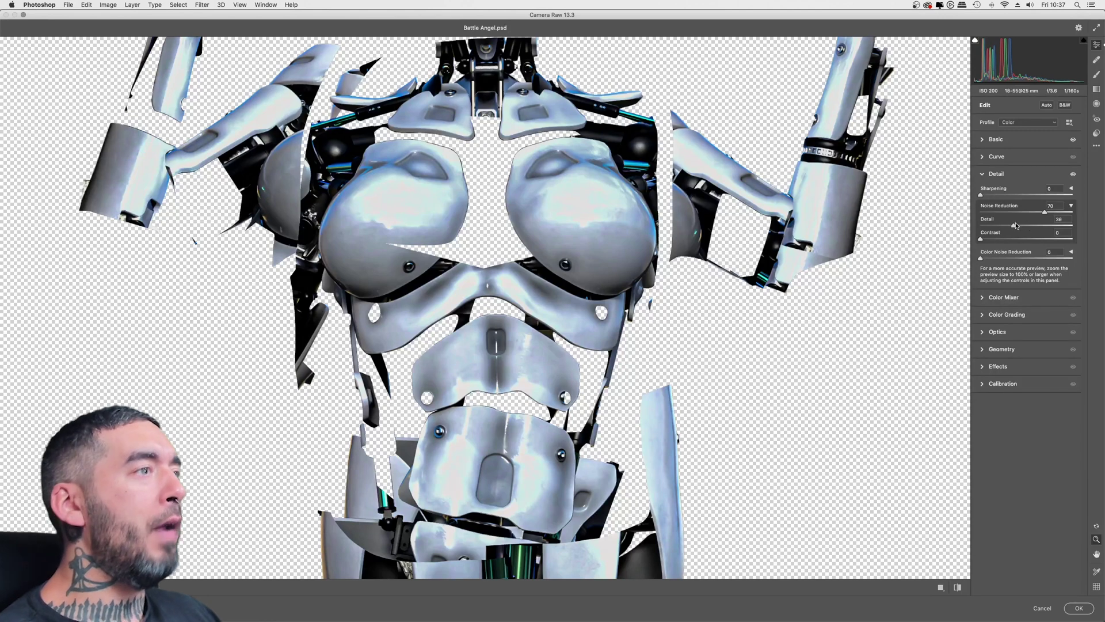
{"action": "left_click", "coordinate": [984, 365]}
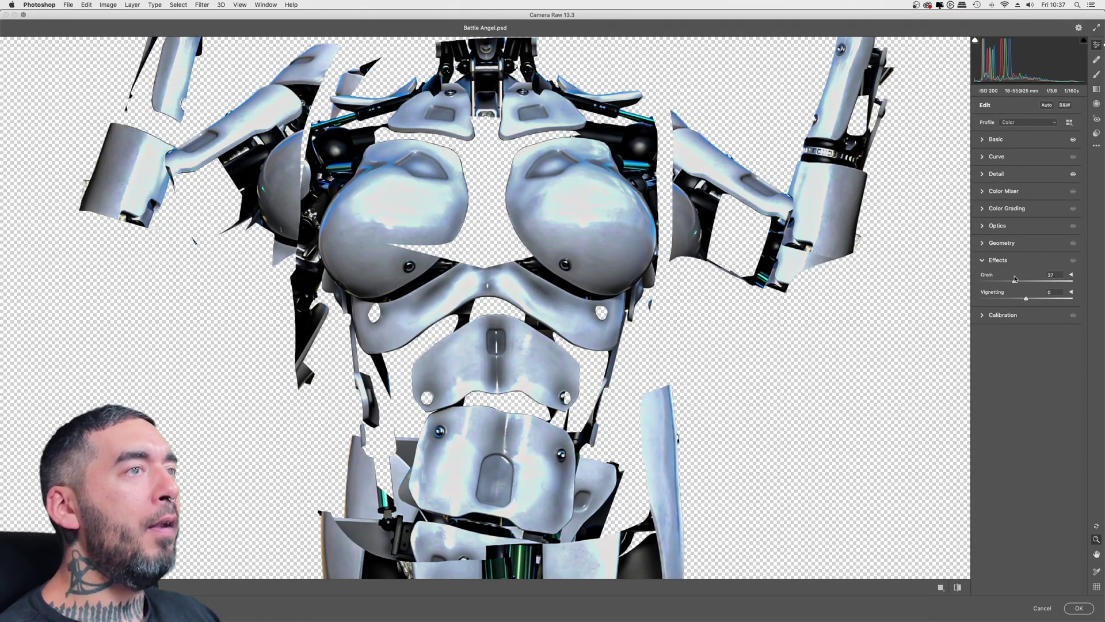
{"action": "left_click", "coordinate": [499, 206]}
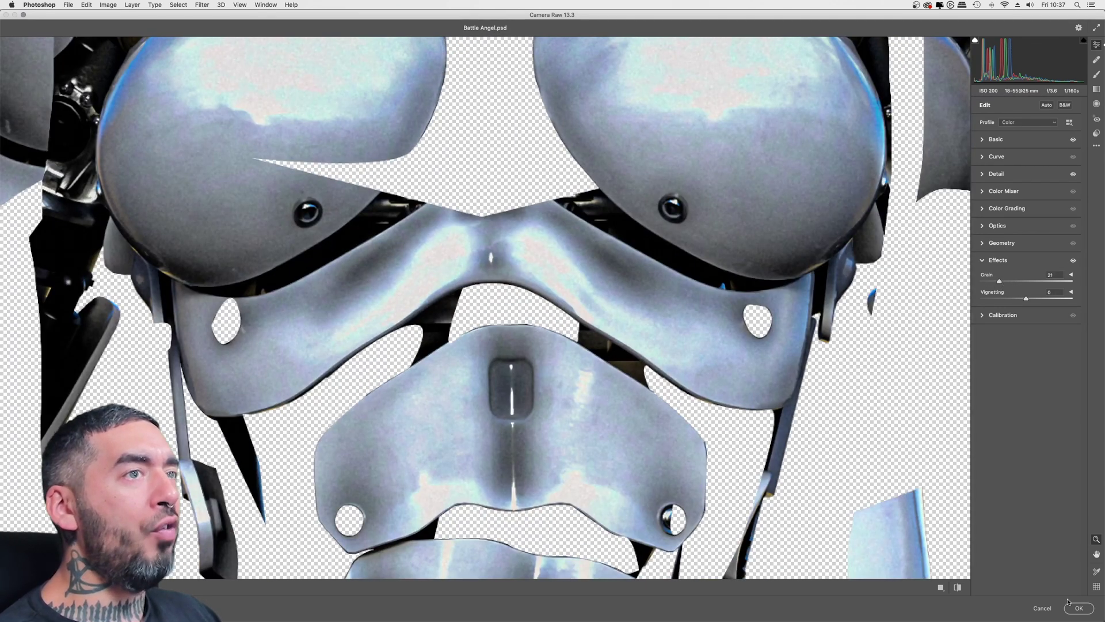
{"action": "key", "text": "Return"}
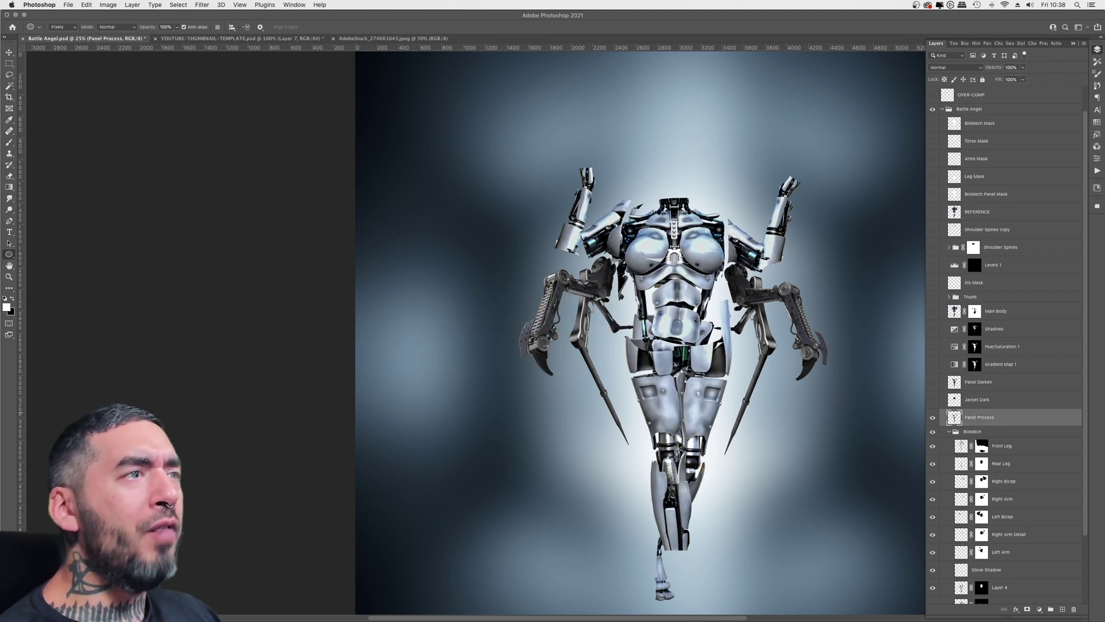
- Show the dark jacket layer again and add a Hue/Saturation adjustment above Panel Darken
{"action": "left_click", "coordinate": [933, 399]}
{"action": "left_click", "coordinate": [989, 383]}
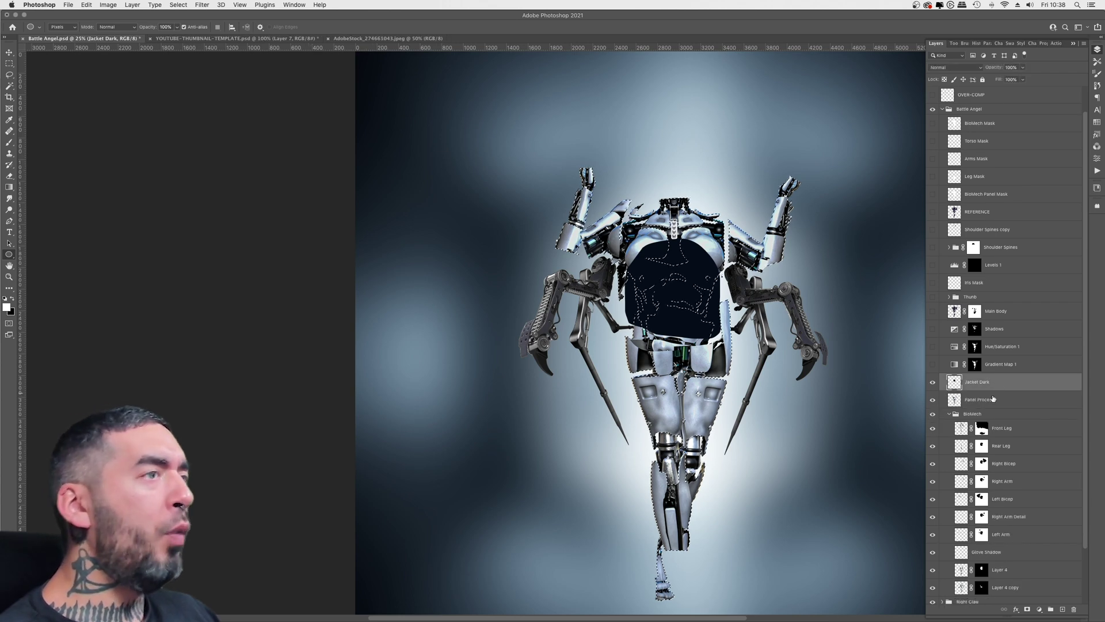
{"action": "left_click", "coordinate": [1039, 609]}
{"action": "left_click", "coordinate": [1060, 517]}
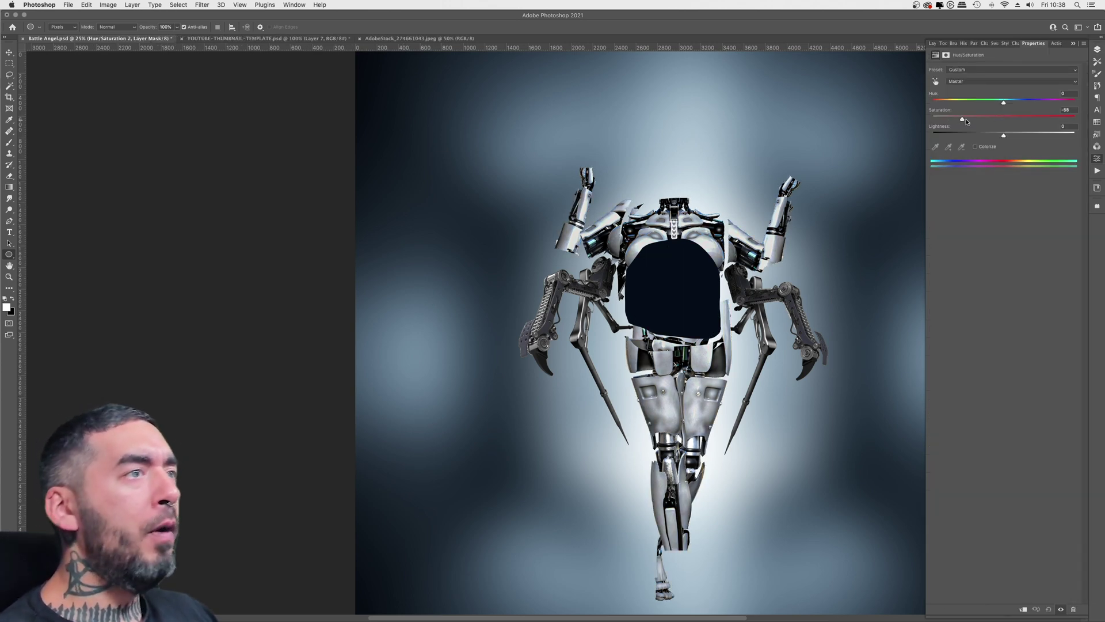
{"action": "left_click", "coordinate": [932, 43]}
- Delete Hue/Saturation 1 and Gradient Map 1, show Shadows and Main Body, and add an Exposure adjustment
{"action": "left_click", "coordinate": [999, 348]}
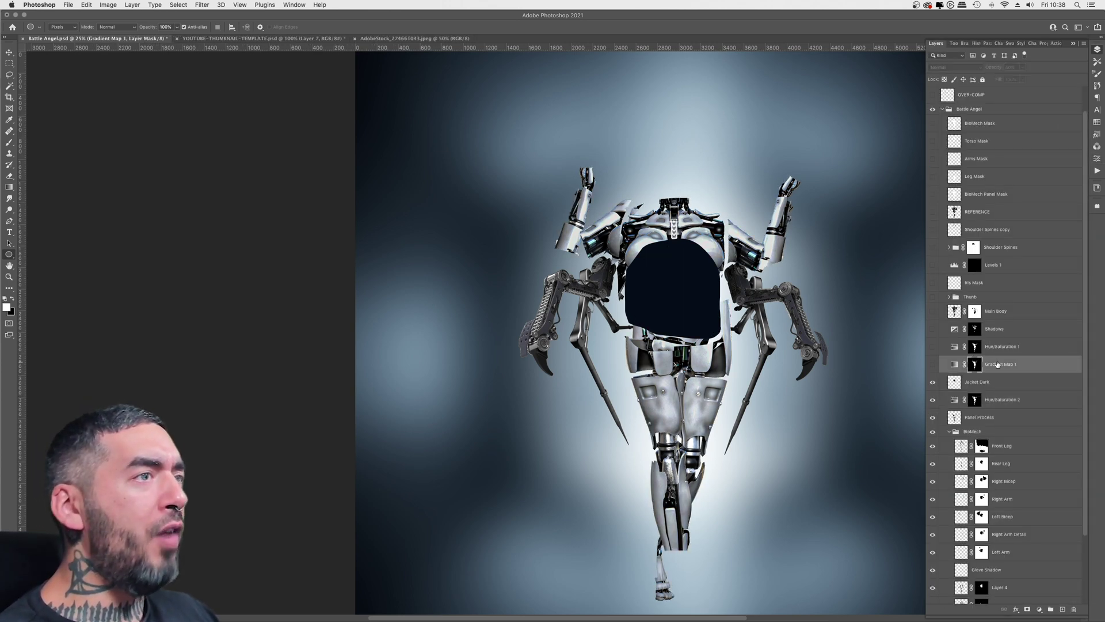
{"action": "left_click", "coordinate": [934, 329]}
{"action": "key", "text": "BackSpace"}
{"action": "key", "text": "BackSpace"}
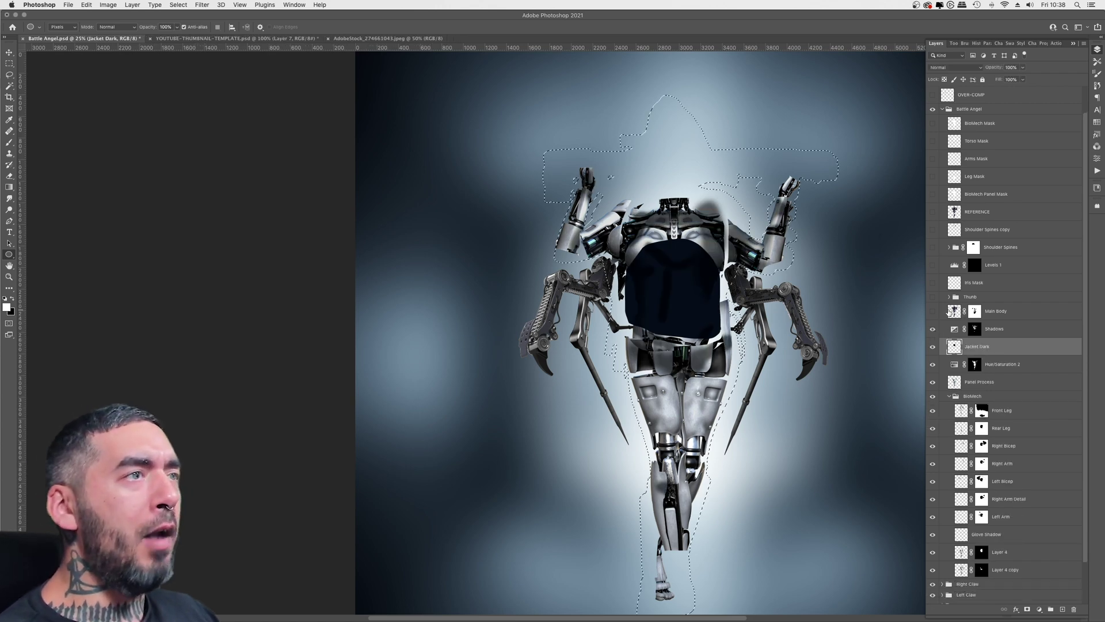
{"action": "left_click", "coordinate": [933, 311]}
{"action": "left_click", "coordinate": [1039, 609]}
{"action": "left_click", "coordinate": [1059, 497]}
- Paste the scratched metal texture into Battle Angel, fit it over the body, and blend it in Soft Light
{"action": "left_click", "coordinate": [357, 38]}
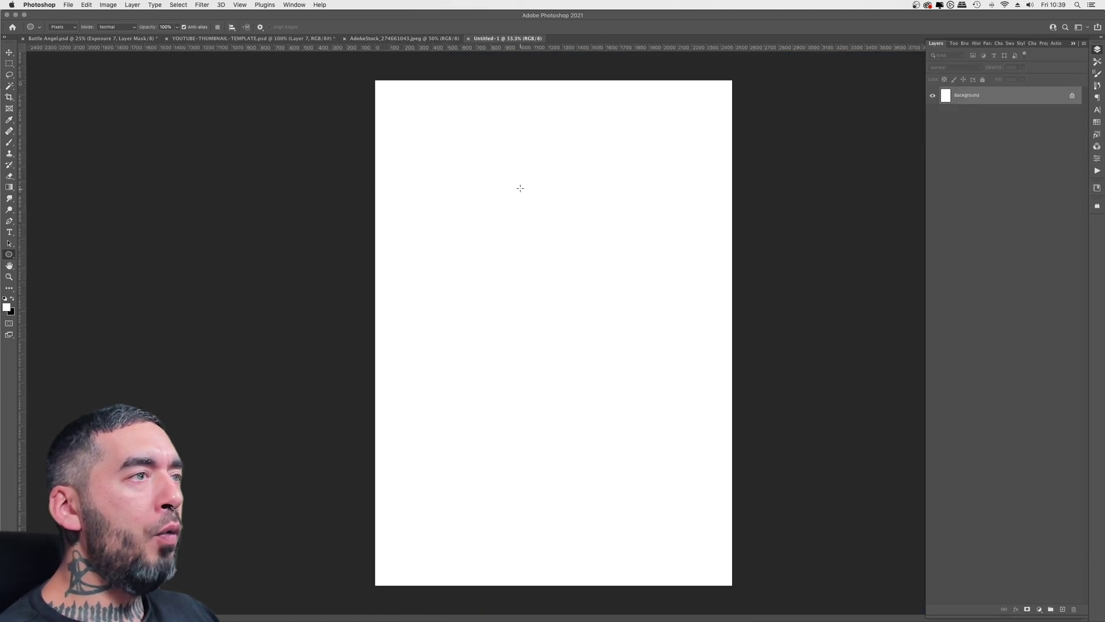
{"action": "key", "text": "ctrl+v"}
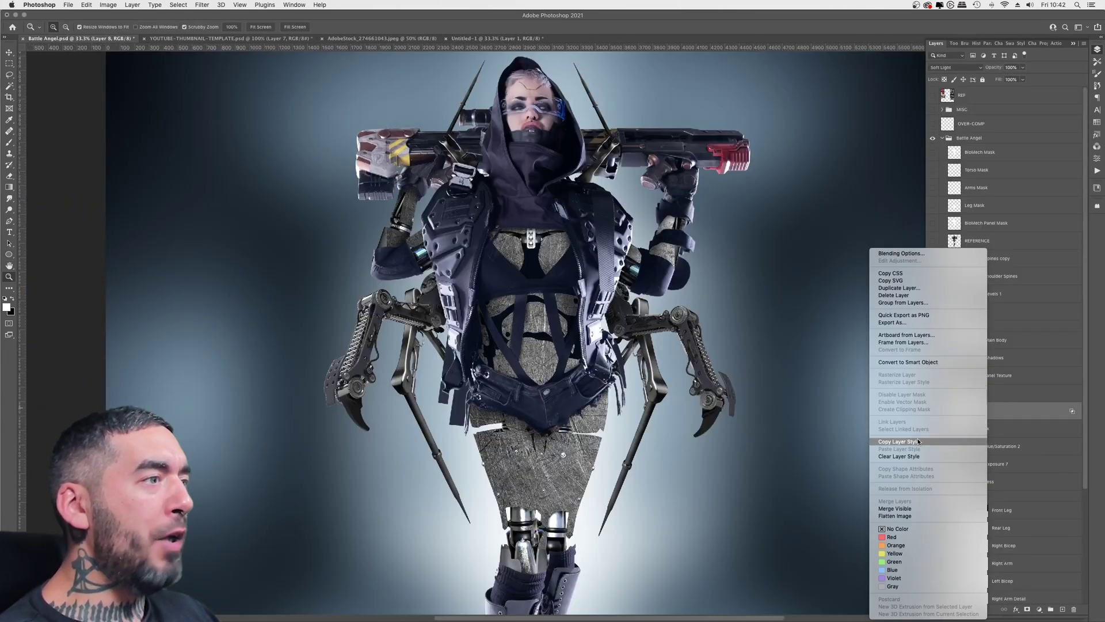
{"action": "key", "text": "ctrl+t"}
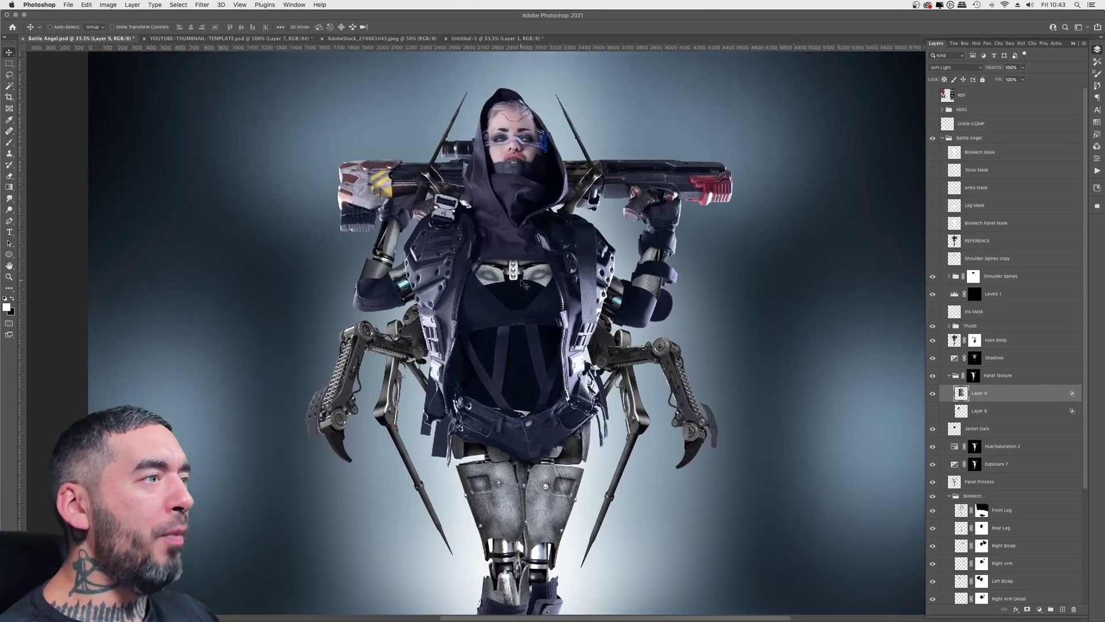
{"action": "left_click", "coordinate": [953, 67]}
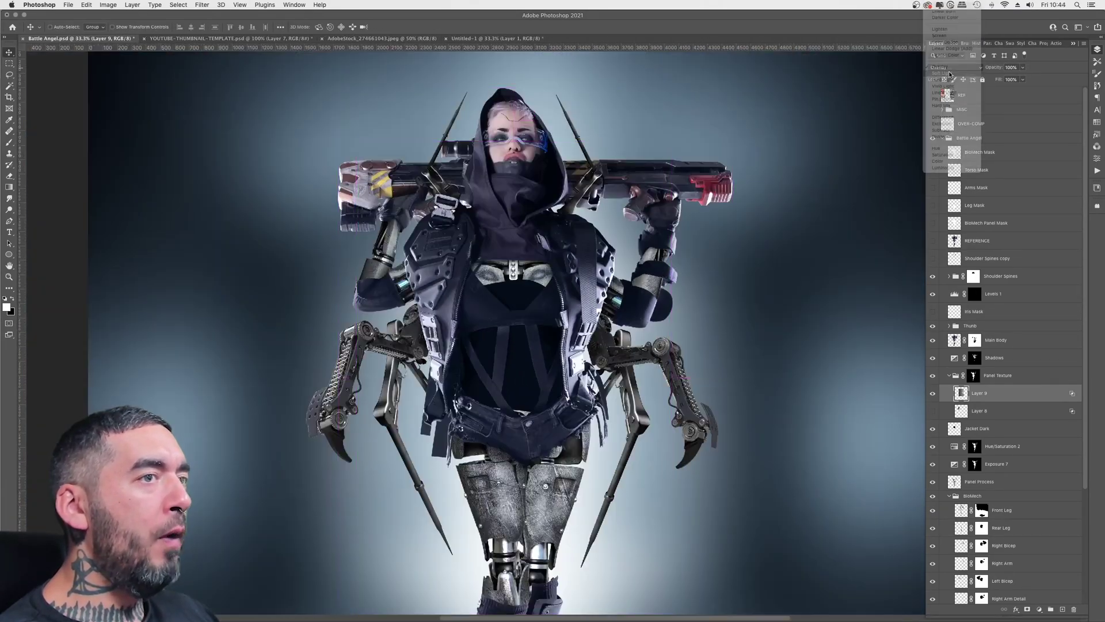
{"action": "left_click", "coordinate": [950, 73]}
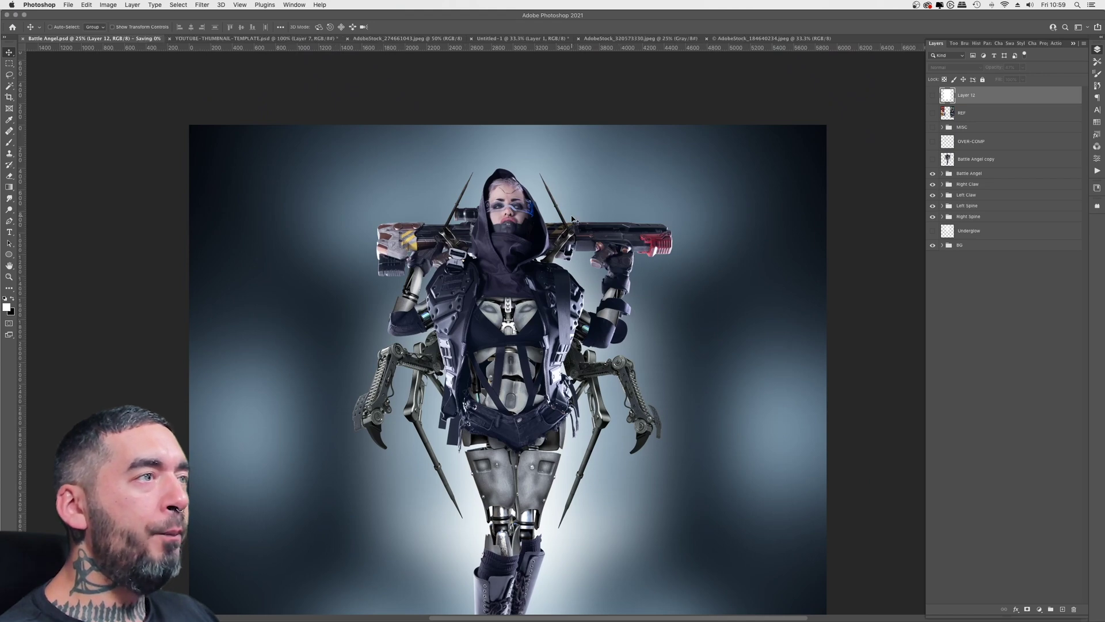
- Lower the exposure layer's opacity and shift Selective Color yellows and neutrals toward blue
{"action": "scroll", "coordinate": [573, 219], "scroll_direction": "down", "scroll_amount": 3}
{"action": "scroll", "coordinate": [593, 248], "scroll_direction": "left", "scroll_amount": 2}
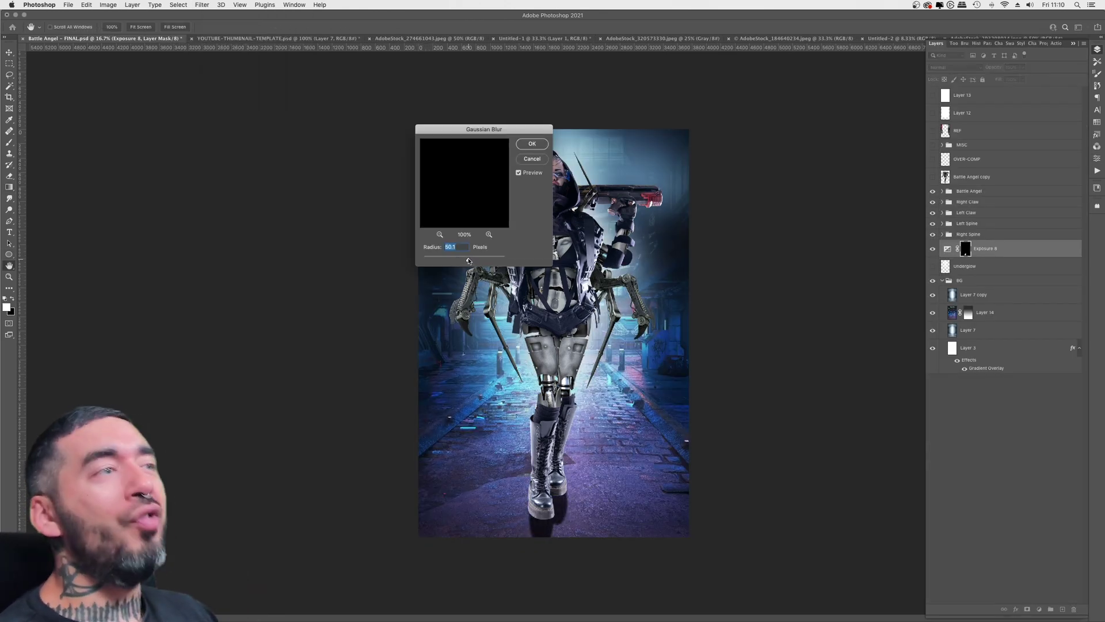
{"action": "left_click_drag", "start_coordinate": [1025, 78], "coordinate": [1001, 81]}
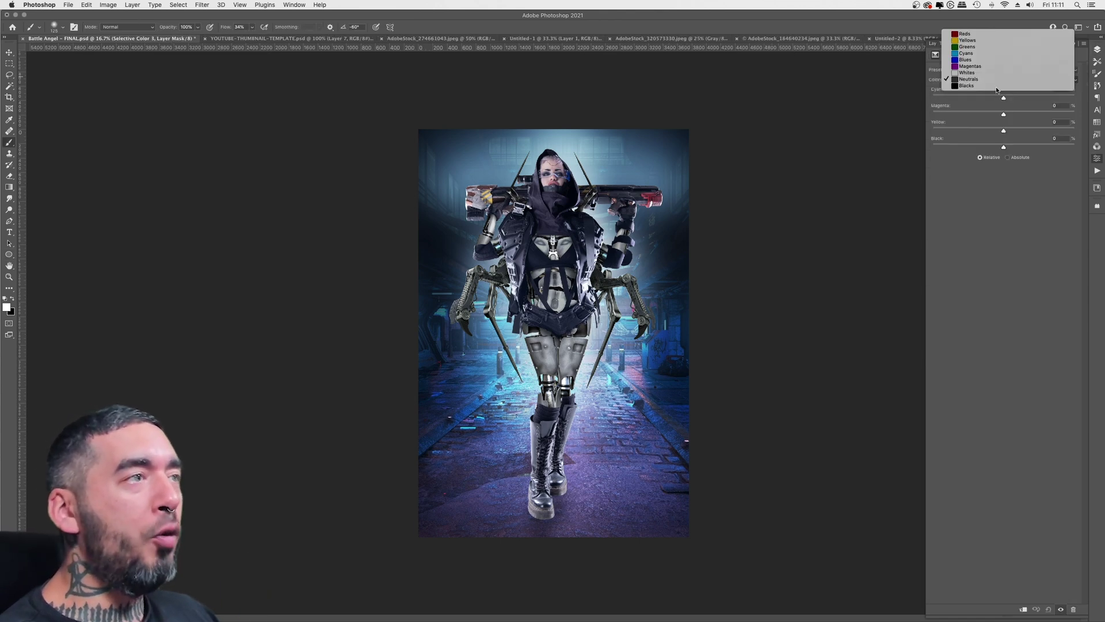
{"action": "left_click_drag", "start_coordinate": [1004, 131], "coordinate": [1025, 114]}
{"action": "left_click", "coordinate": [1038, 81]}
{"action": "left_click", "coordinate": [986, 95]}
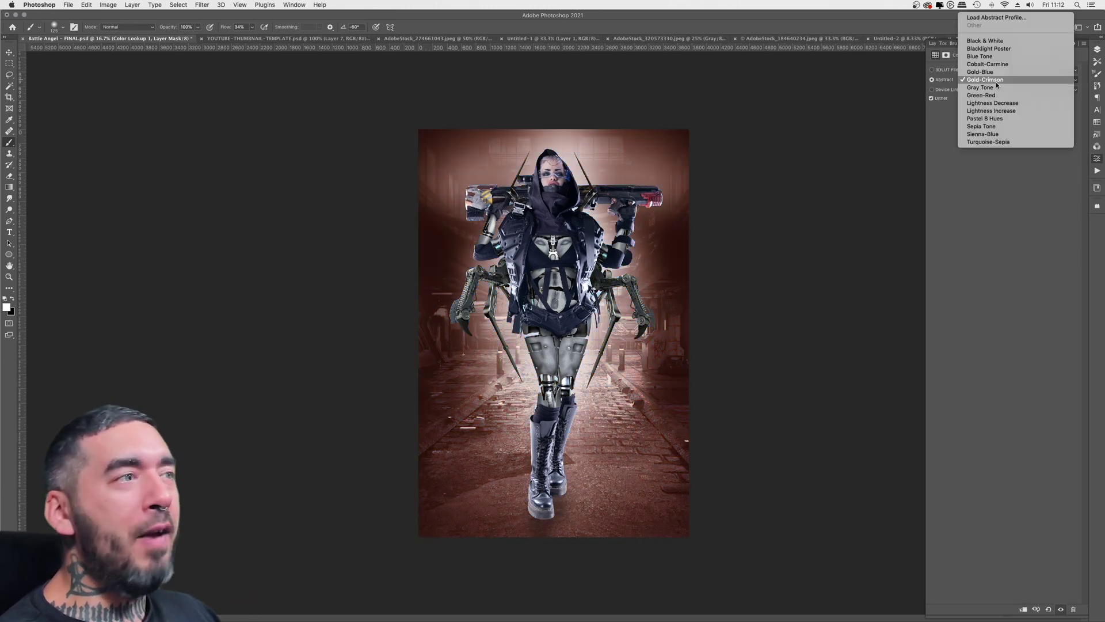
- Apply Abstract and 3DLUT looks to the Color Lookup layers and change the lookup's blend mode
{"action": "left_click", "coordinate": [995, 81]}
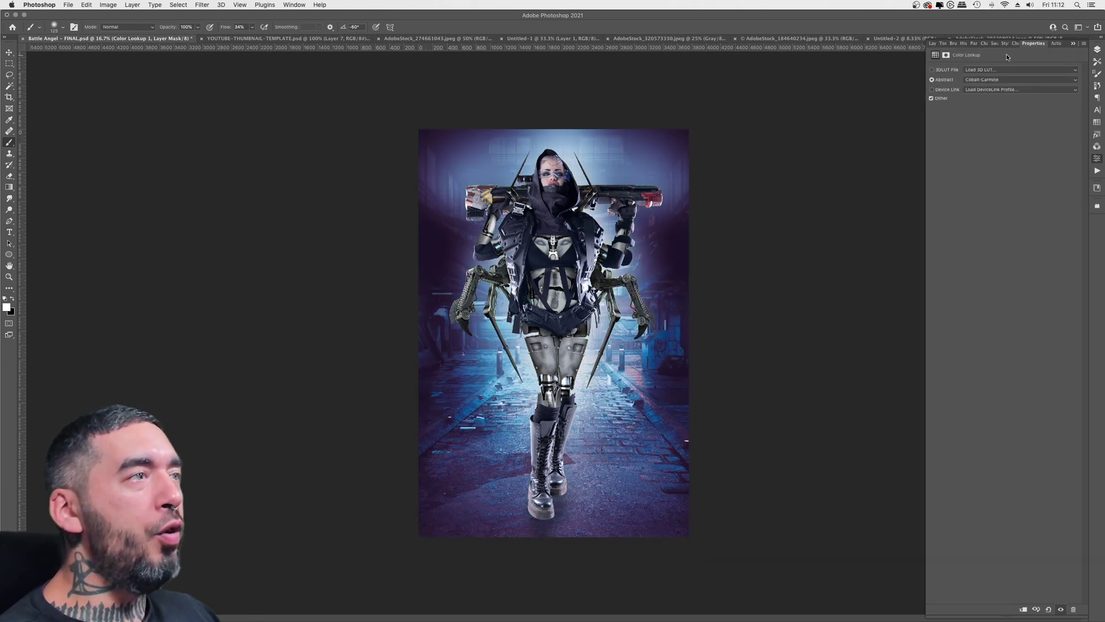
{"action": "left_click", "coordinate": [996, 81]}
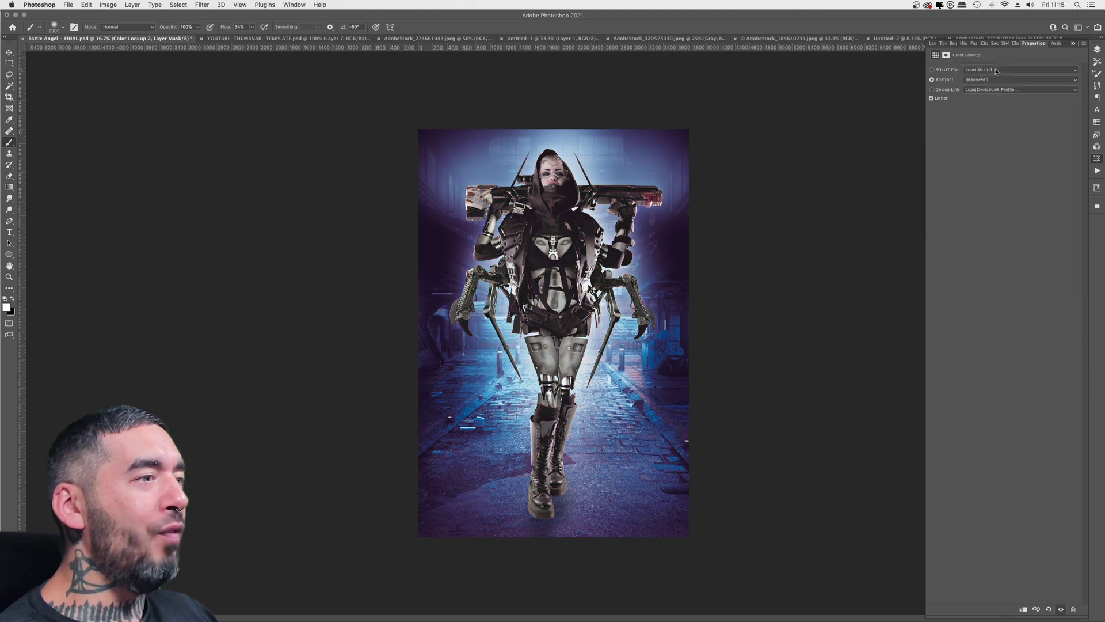
{"action": "left_click", "coordinate": [1008, 74]}
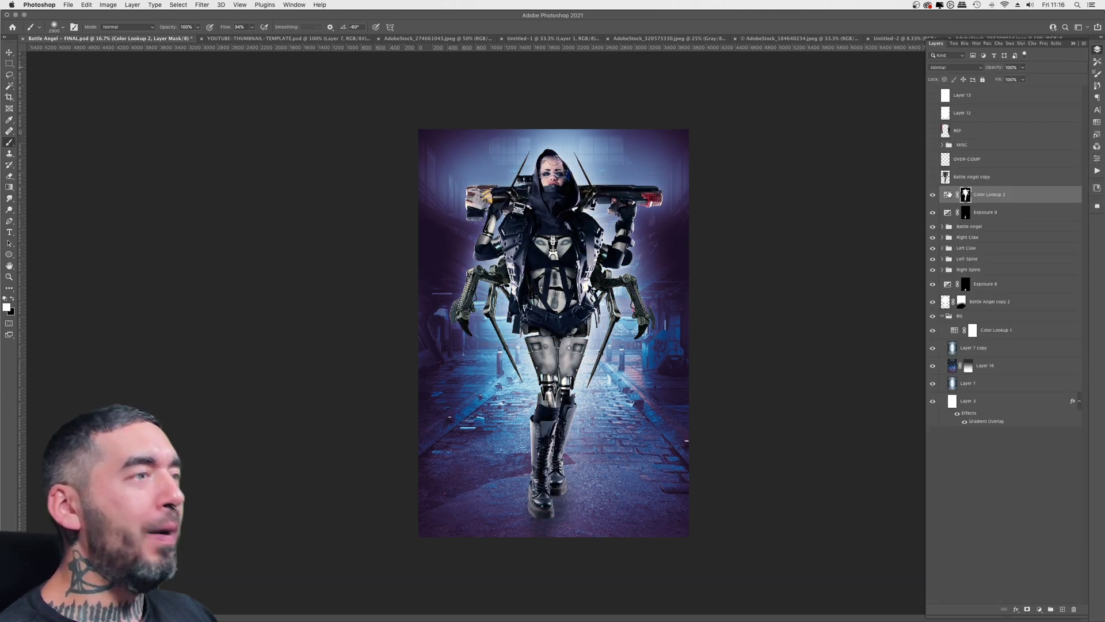
{"action": "double_click", "coordinate": [948, 195]}
{"action": "left_click", "coordinate": [1008, 74]}
- Lower the Color Lookup layer's opacity to about 63%
{"action": "left_click_drag", "start_coordinate": [1005, 79], "coordinate": [1009, 79]}
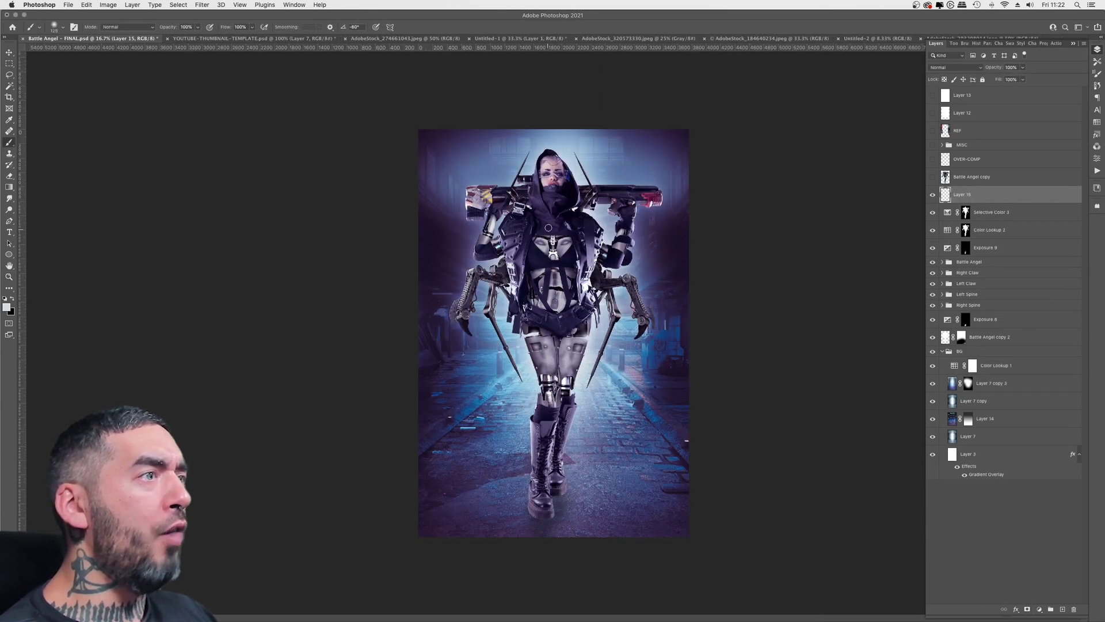
{"action": "scroll", "coordinate": [601, 144], "scroll_direction": "up", "scroll_amount": 2}
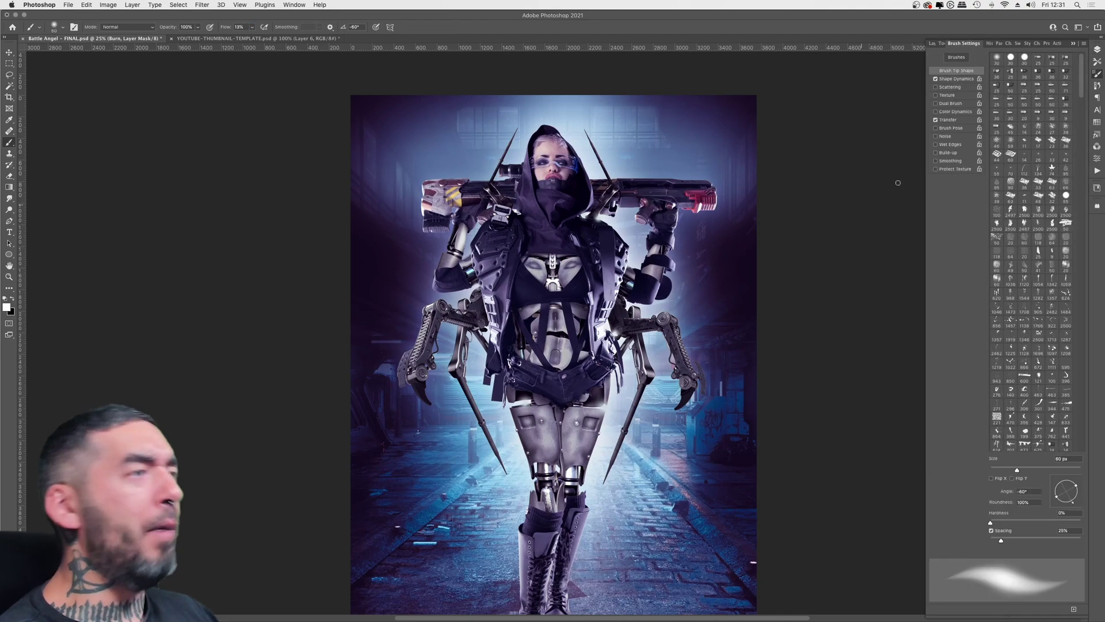
- Dodge highlights on the woman's face at 200% zoom on the Dodge layer
{"action": "key", "text": "F7"}
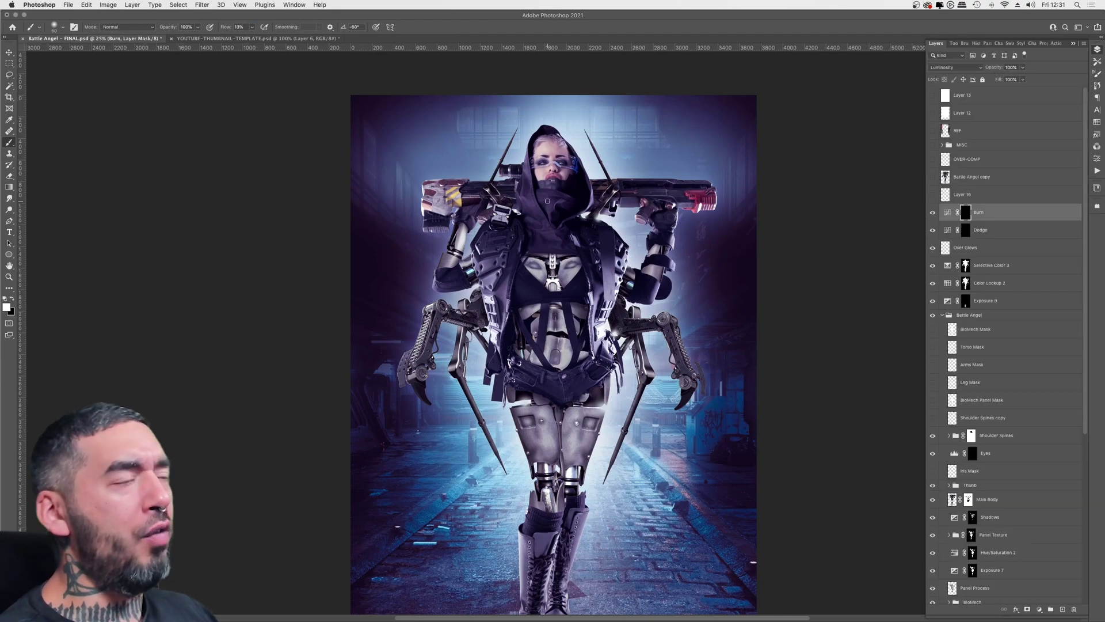
{"action": "left_click", "coordinate": [981, 230]}
{"action": "key", "text": "ctrl+plus"}
{"action": "key", "text": "ctrl+plus"}
{"action": "key", "text": "ctrl+plus"}
{"action": "key", "text": "ctrl+plus"}
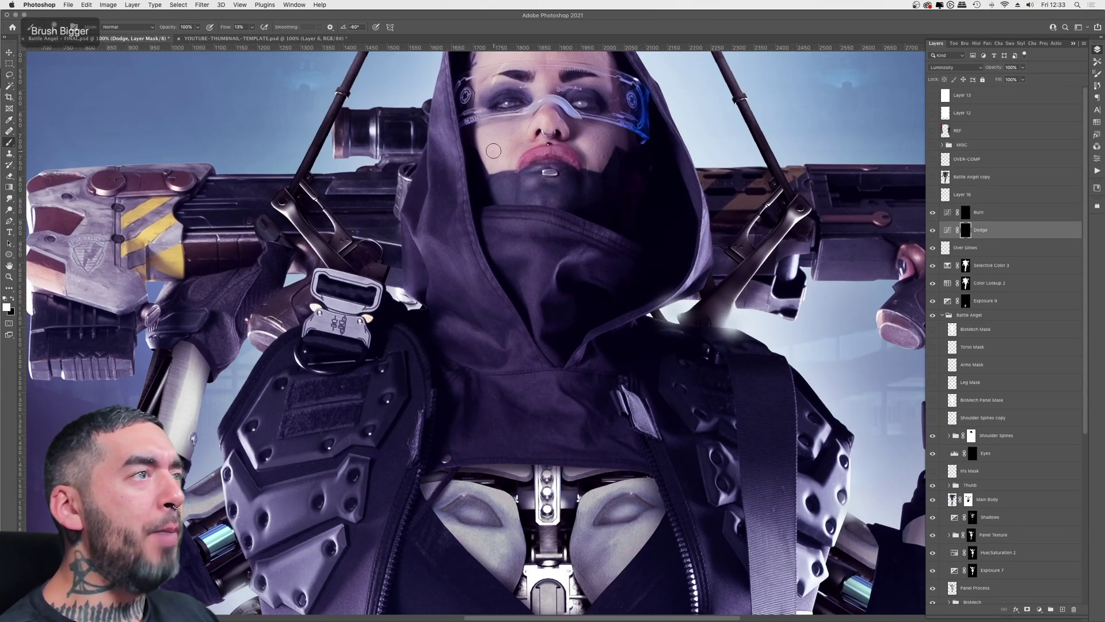
{"action": "key", "text": "ctrl+plus"}
{"action": "key", "text": "bracketleft"}
{"action": "scroll", "coordinate": [442, 253], "scroll_direction": "up", "scroll_amount": 5}
{"action": "key", "text": "bracketright"}
{"action": "key", "text": "bracketright"}
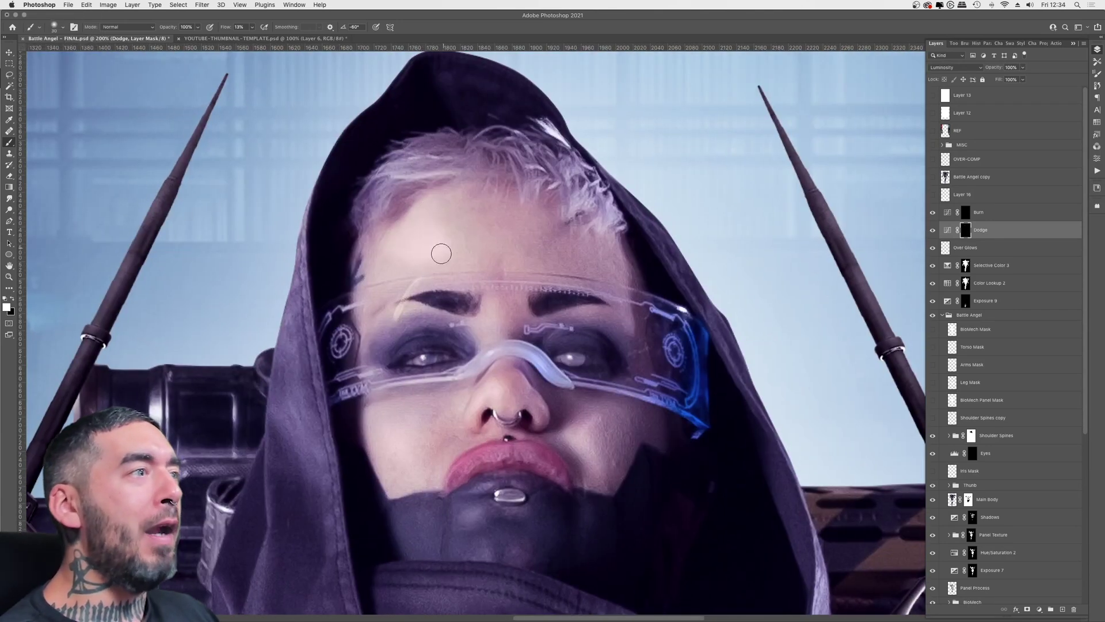
{"action": "scroll", "coordinate": [713, 314], "scroll_direction": "down", "scroll_amount": 6}
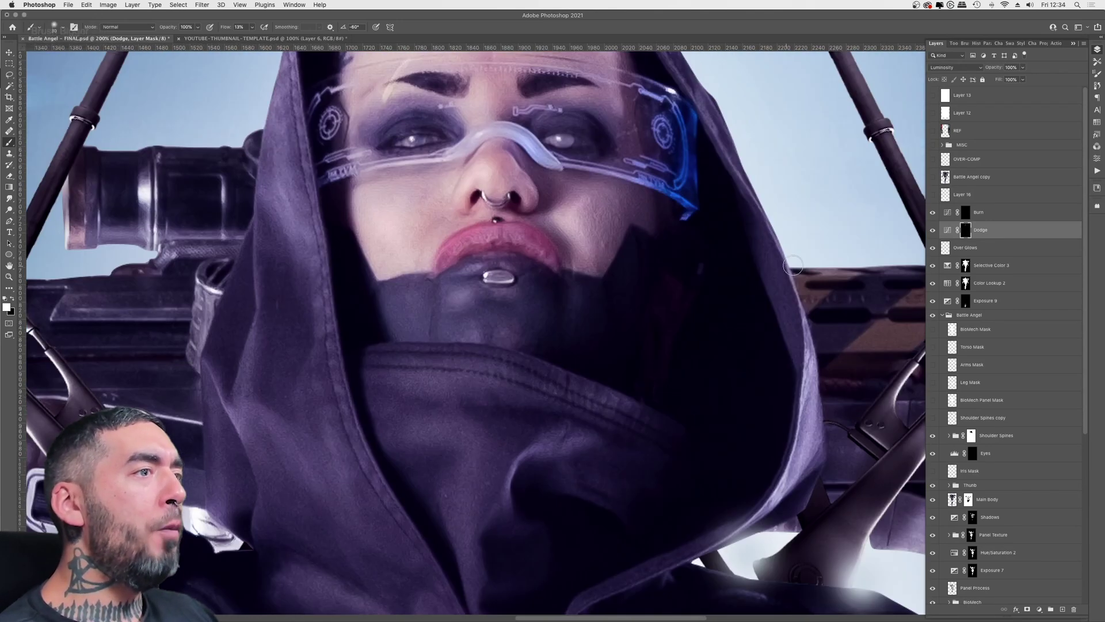
{"action": "scroll", "coordinate": [713, 313], "scroll_direction": "right", "scroll_amount": 6}
- Continue dodging across the torso, chest, face and hood with a larger brush
{"action": "key", "text": "ctrl+0"}
{"action": "scroll", "coordinate": [496, 214], "scroll_direction": "up", "scroll_amount": 2}
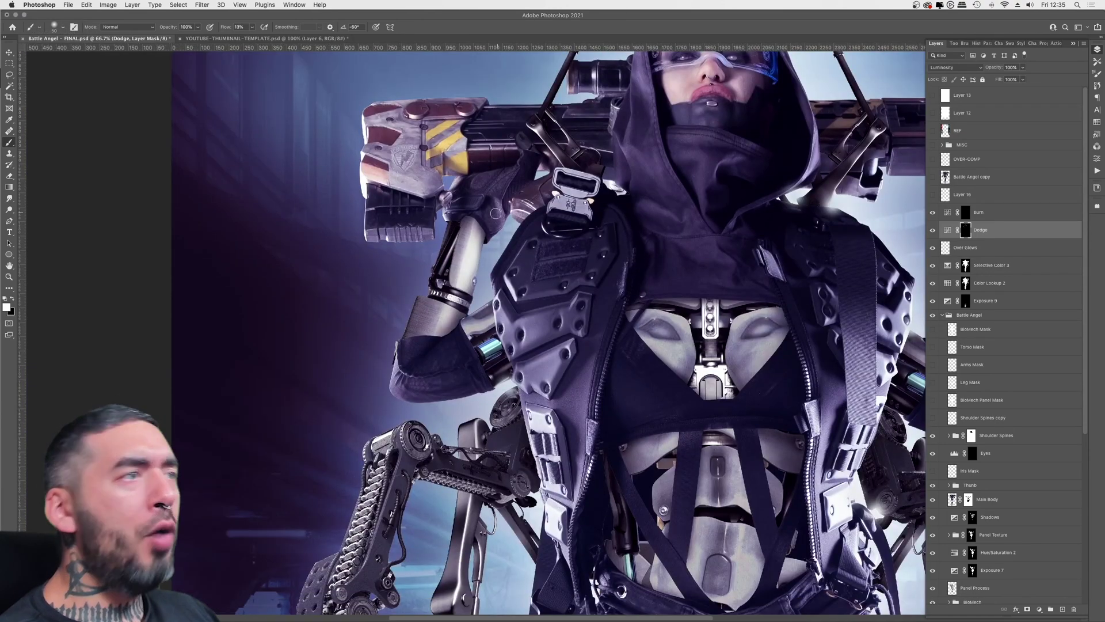
{"action": "scroll", "coordinate": [542, 389], "scroll_direction": "right", "scroll_amount": 5}
{"action": "scroll", "coordinate": [557, 314], "scroll_direction": "up", "scroll_amount": 2}
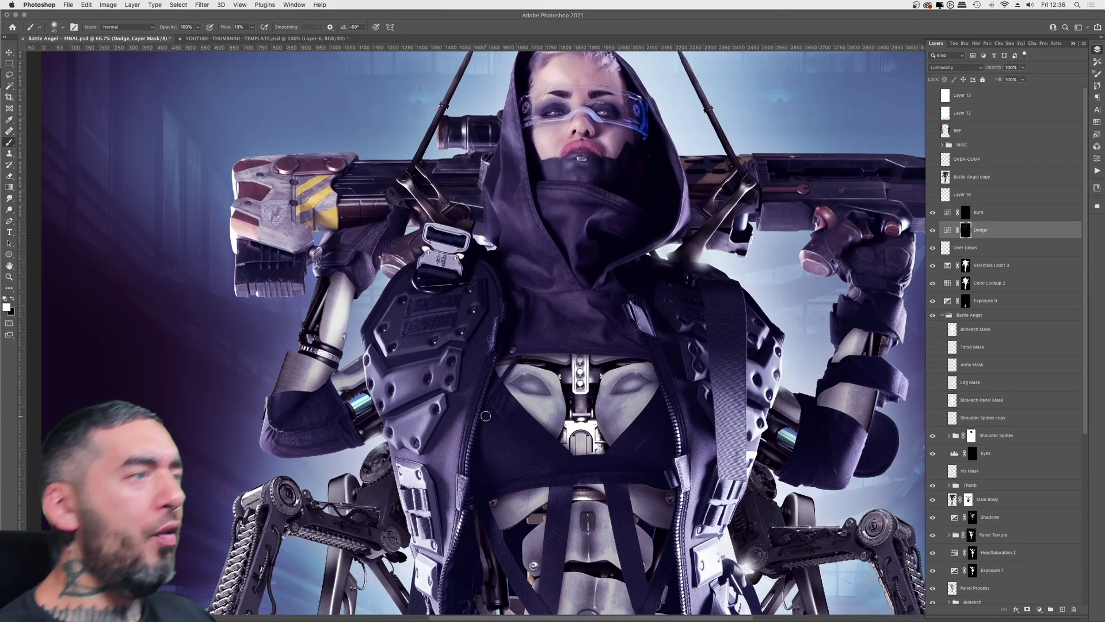
{"action": "scroll", "coordinate": [355, 274], "scroll_direction": "down", "scroll_amount": 8}
{"action": "scroll", "coordinate": [355, 274], "scroll_direction": "left", "scroll_amount": 1}
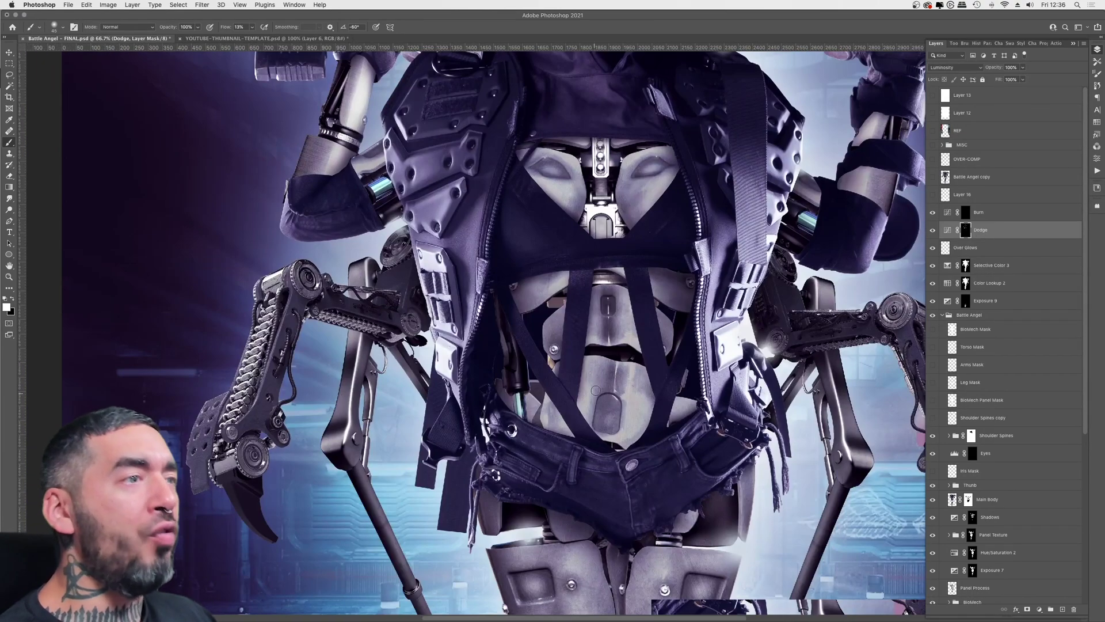
{"action": "scroll", "coordinate": [430, 533], "scroll_direction": "down", "scroll_amount": 9}
{"action": "scroll", "coordinate": [430, 533], "scroll_direction": "right", "scroll_amount": 2}
{"action": "scroll", "coordinate": [184, 294], "scroll_direction": "up", "scroll_amount": 6}
{"action": "key", "text": "]"}
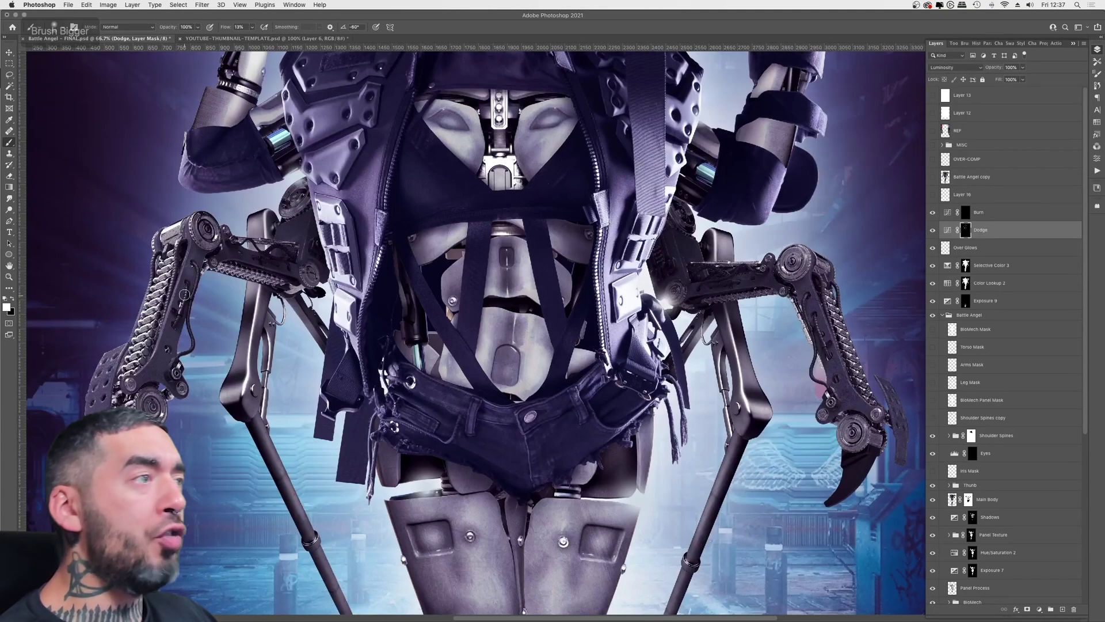
{"action": "scroll", "coordinate": [481, 323], "scroll_direction": "down", "scroll_amount": 9}
{"action": "scroll", "coordinate": [571, 501], "scroll_direction": "down", "scroll_amount": 11}
{"action": "scroll", "coordinate": [571, 501], "scroll_direction": "left", "scroll_amount": 1}
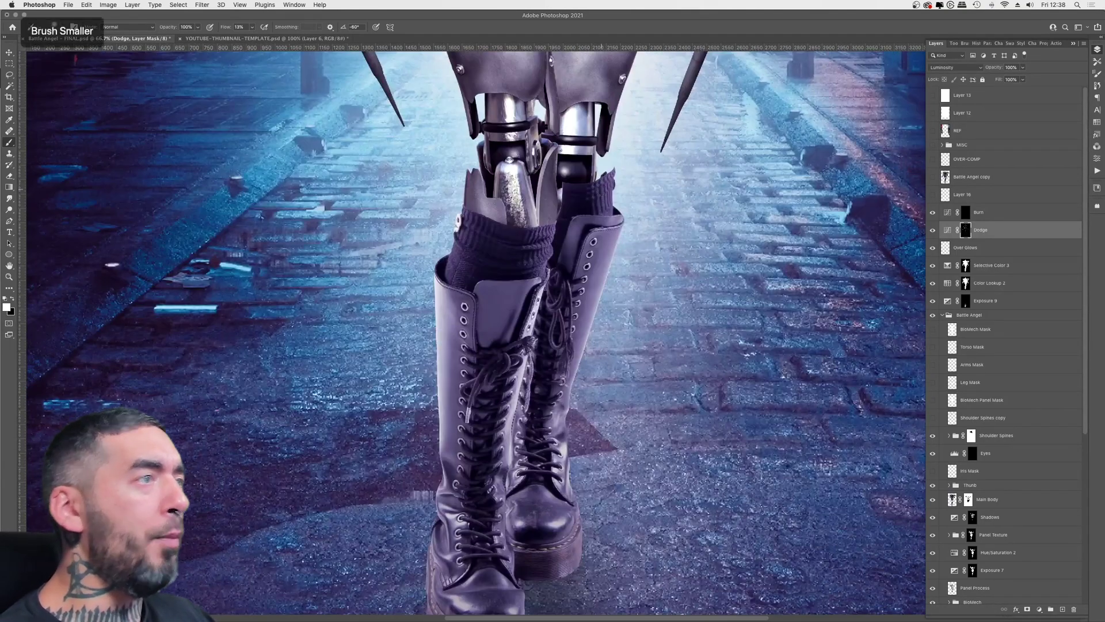
{"action": "scroll", "coordinate": [618, 378], "scroll_direction": "up", "scroll_amount": 15}
{"action": "key", "text": "ctrl+0"}
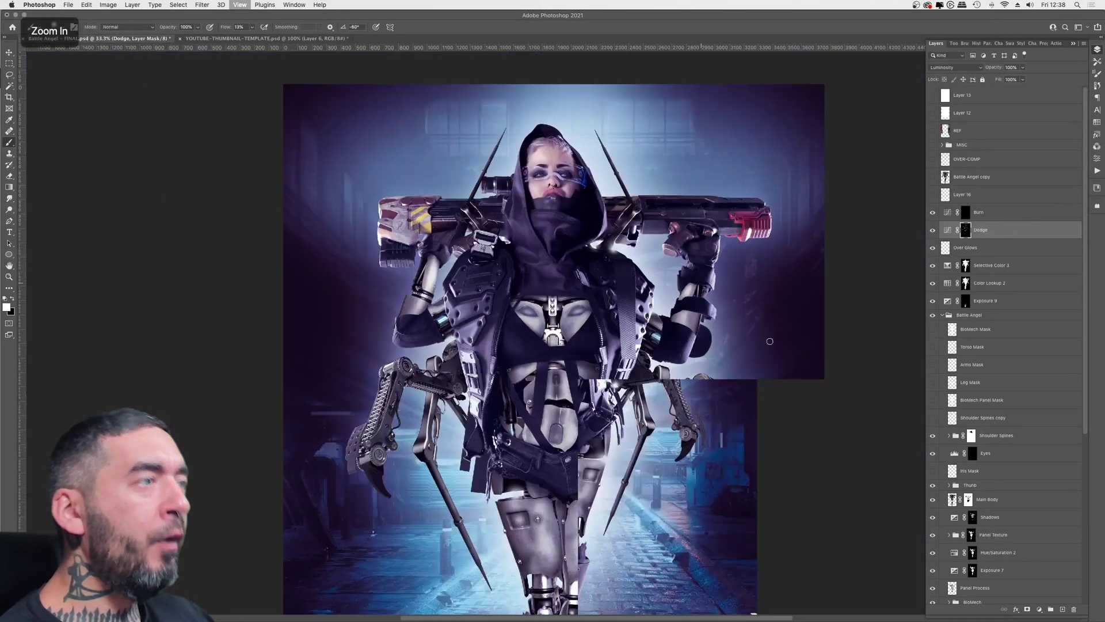
{"action": "key", "text": "ctrl+1"}
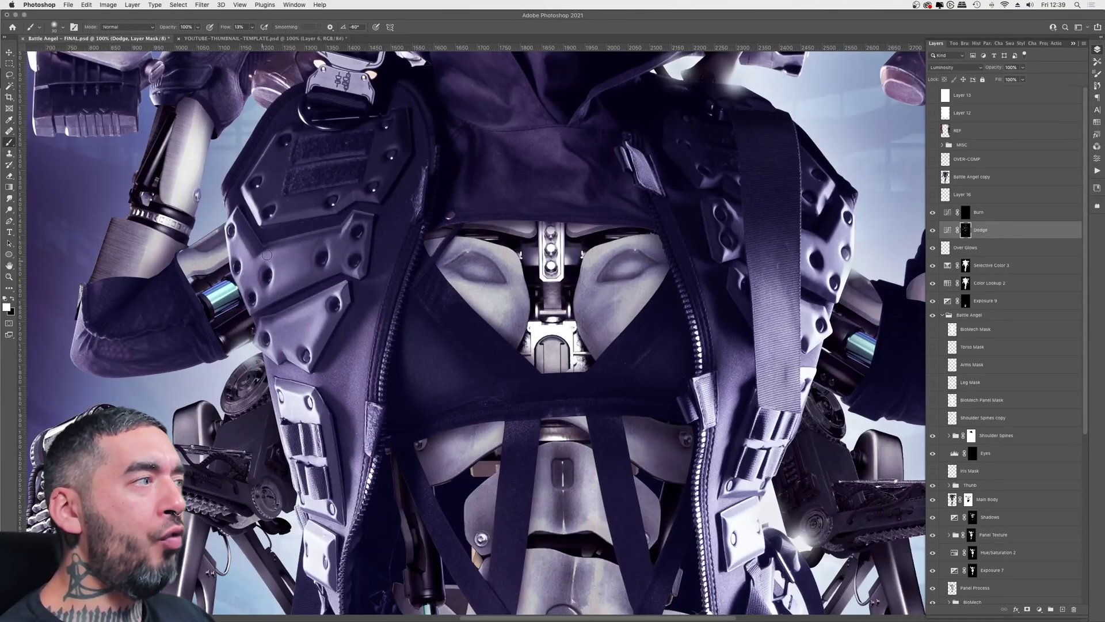
{"action": "key", "text": "ctrl+0"}
{"action": "key", "text": "ctrl+1"}
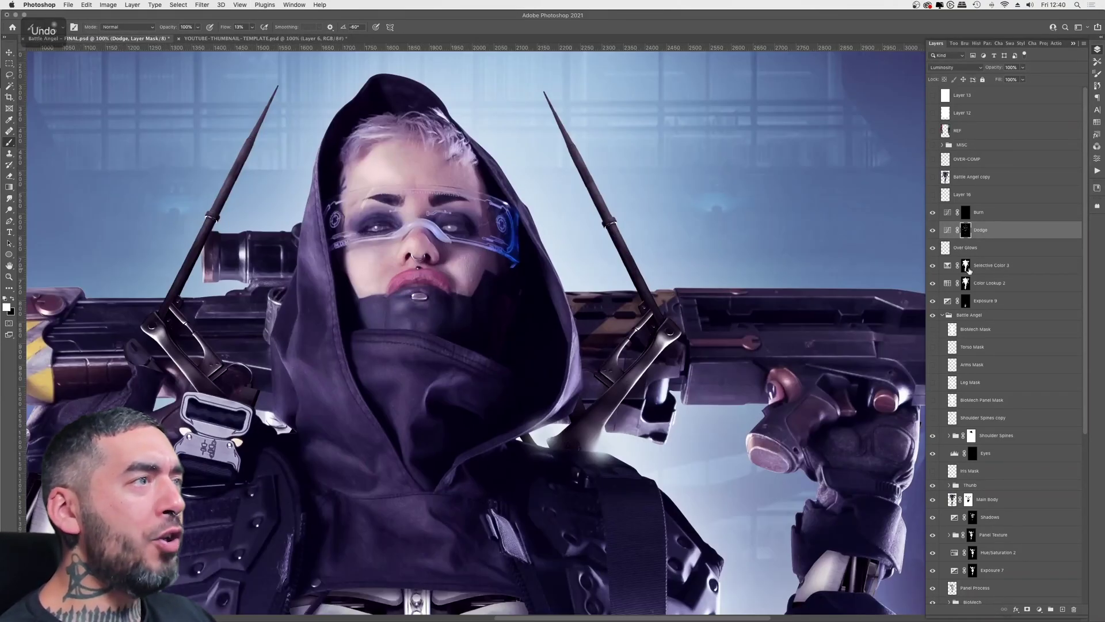
{"action": "key", "text": "ctrl+0"}
- Paint shadows on the Burn layer, then group Burn and Dodge into DB
{"action": "key", "text": "alt+bracketright"}
{"action": "scroll", "coordinate": [677, 353], "scroll_direction": "up", "scroll_amount": 4}
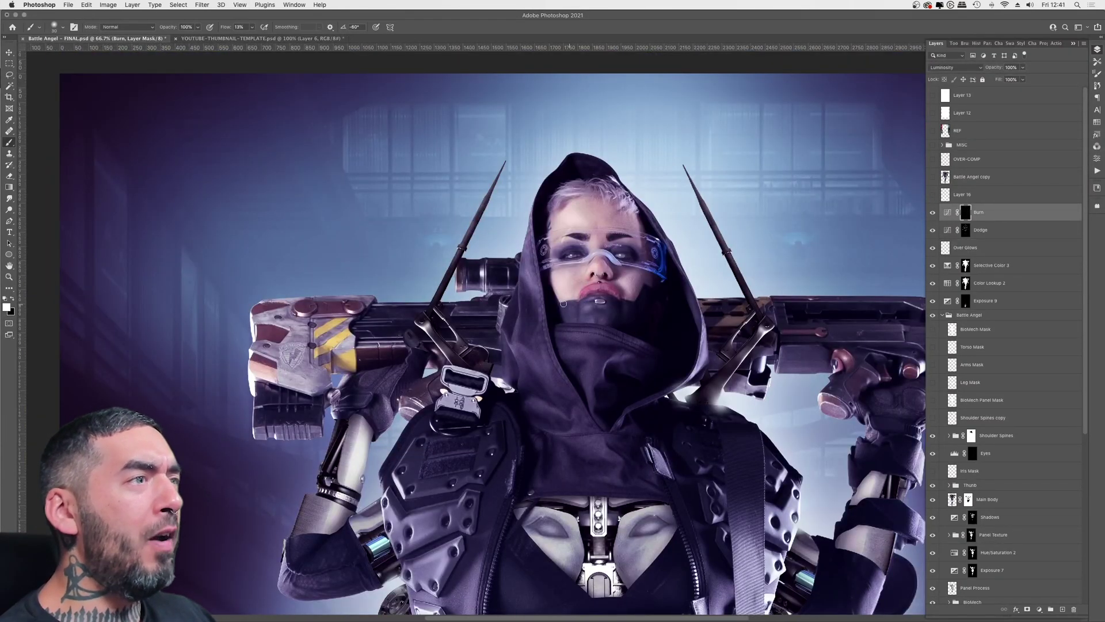
{"action": "key", "text": "ctrl+0"}
{"action": "scroll", "coordinate": [494, 230], "scroll_direction": "up", "scroll_amount": 4}
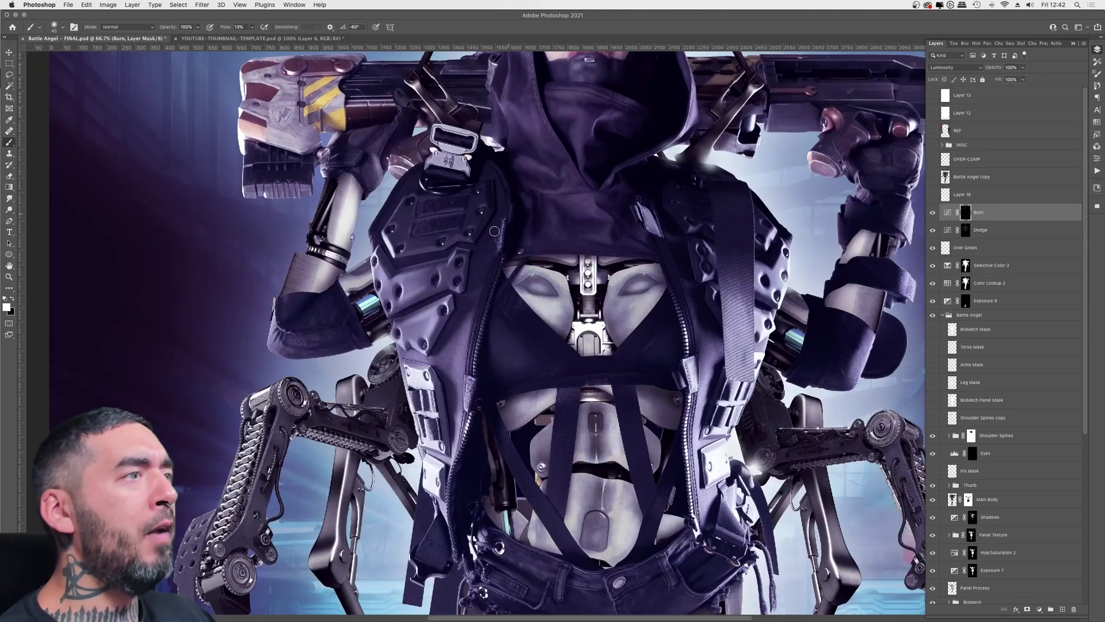
{"action": "scroll", "coordinate": [548, 444], "scroll_direction": "down", "scroll_amount": 5}
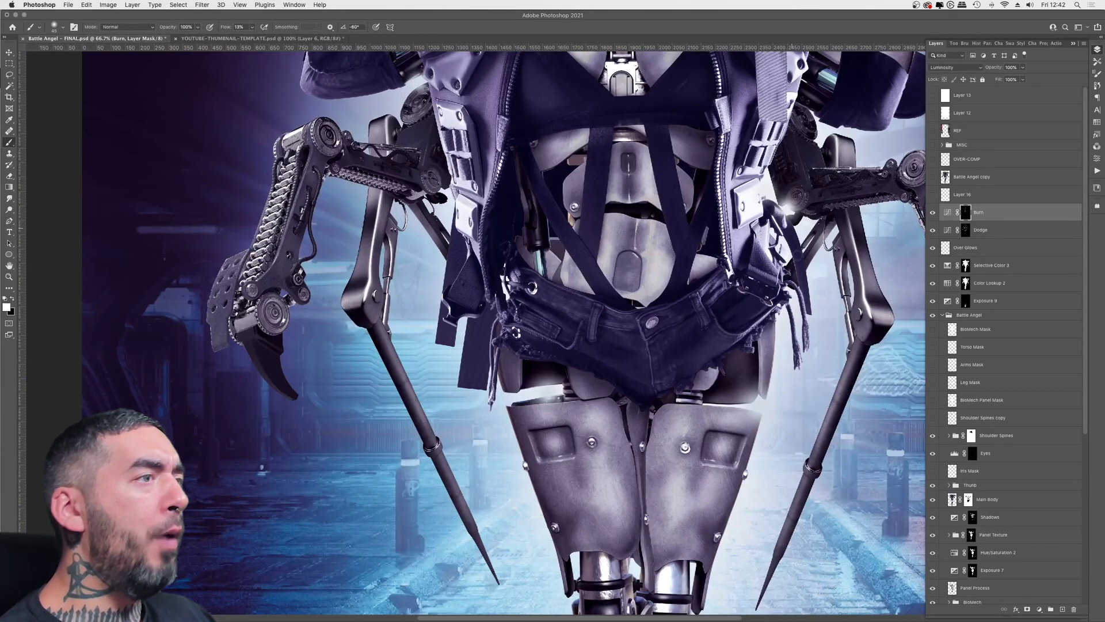
{"action": "key", "text": "ctrl+0"}
{"action": "key", "text": "ctrl+g"}
{"action": "scroll", "coordinate": [556, 453], "scroll_direction": "up", "scroll_amount": 3}
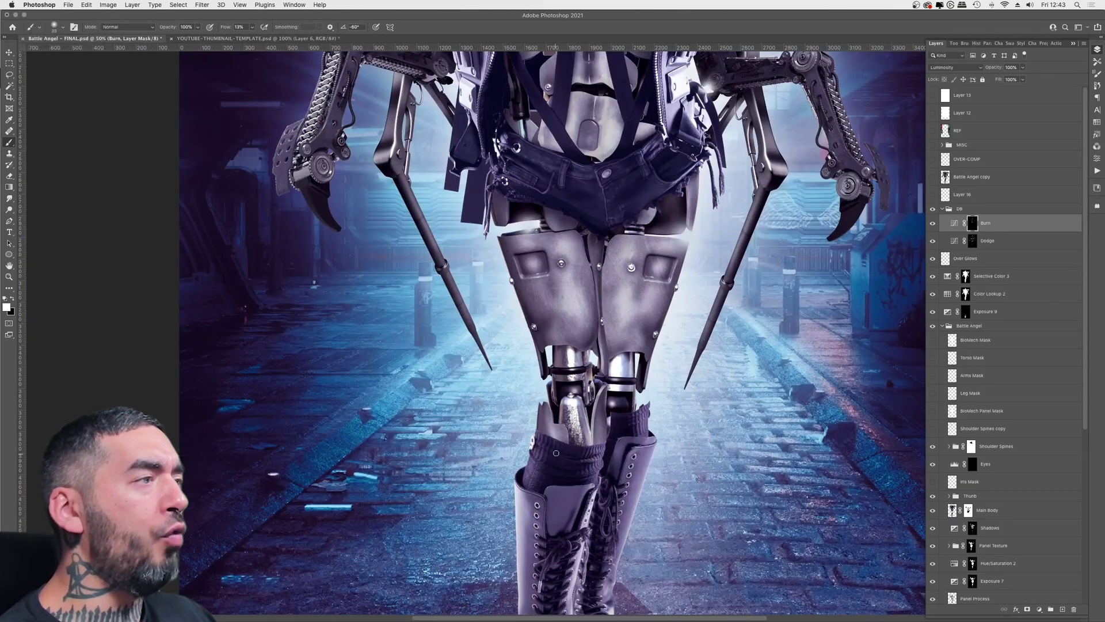
{"action": "key", "text": "ctrl+0"}
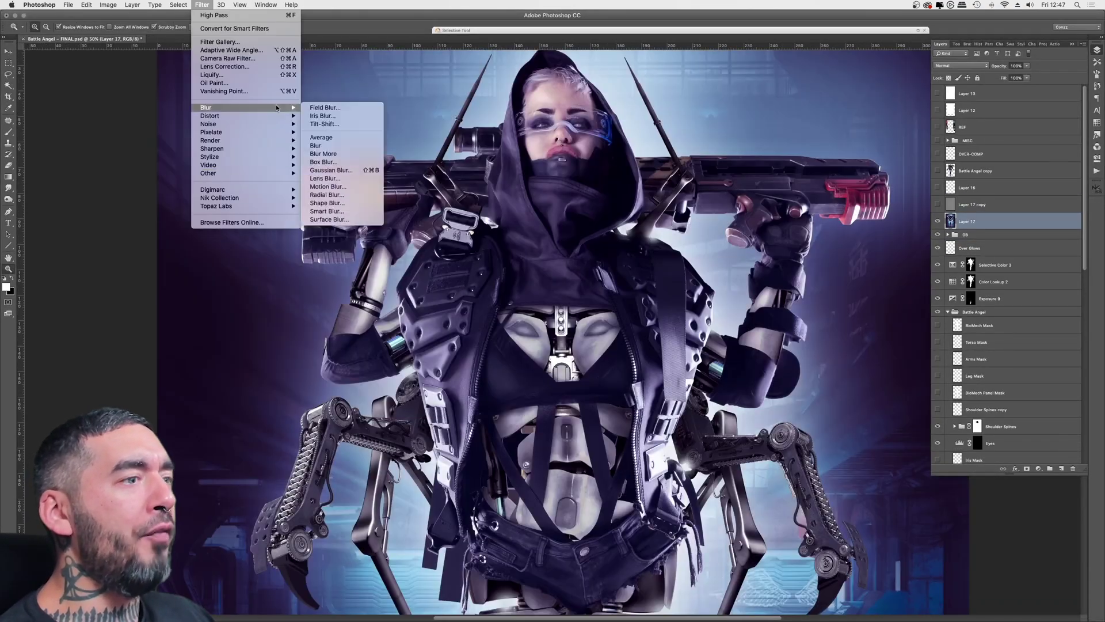
- Apply High Pass and Oil Paint to layer copies, then Color Efex Pro 4 Pro Contrast
{"action": "left_click", "coordinate": [345, 144]}
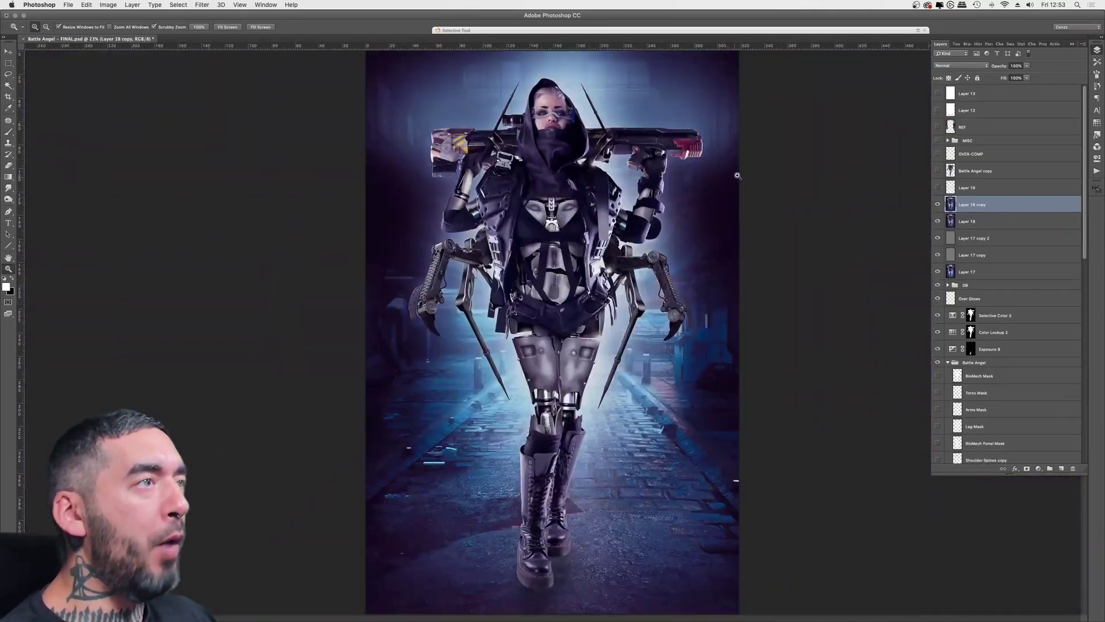
{"action": "key", "text": "super+1"}
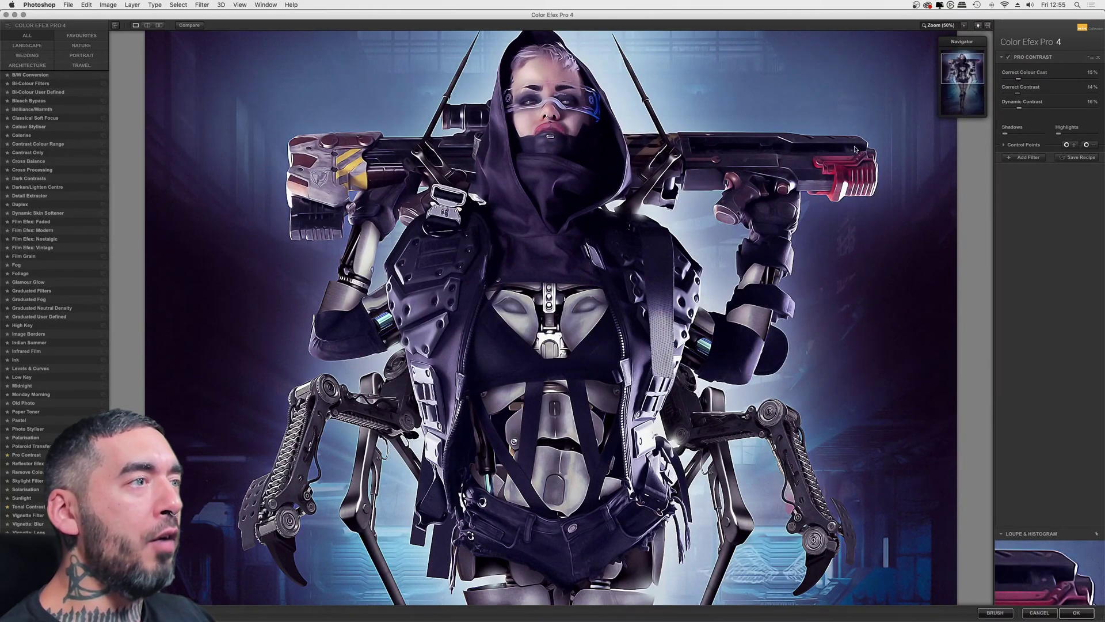
{"action": "key", "text": "Return"}
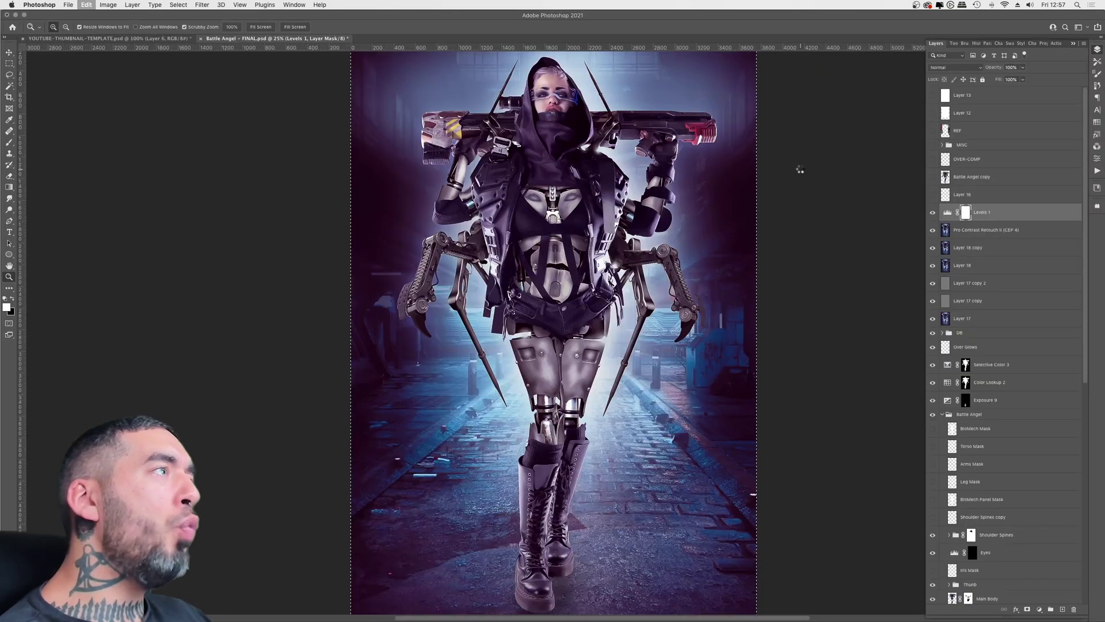
- Start a new 3761 × 6667 px document from the clipboard preset
{"action": "key", "text": "ctrl+n"}
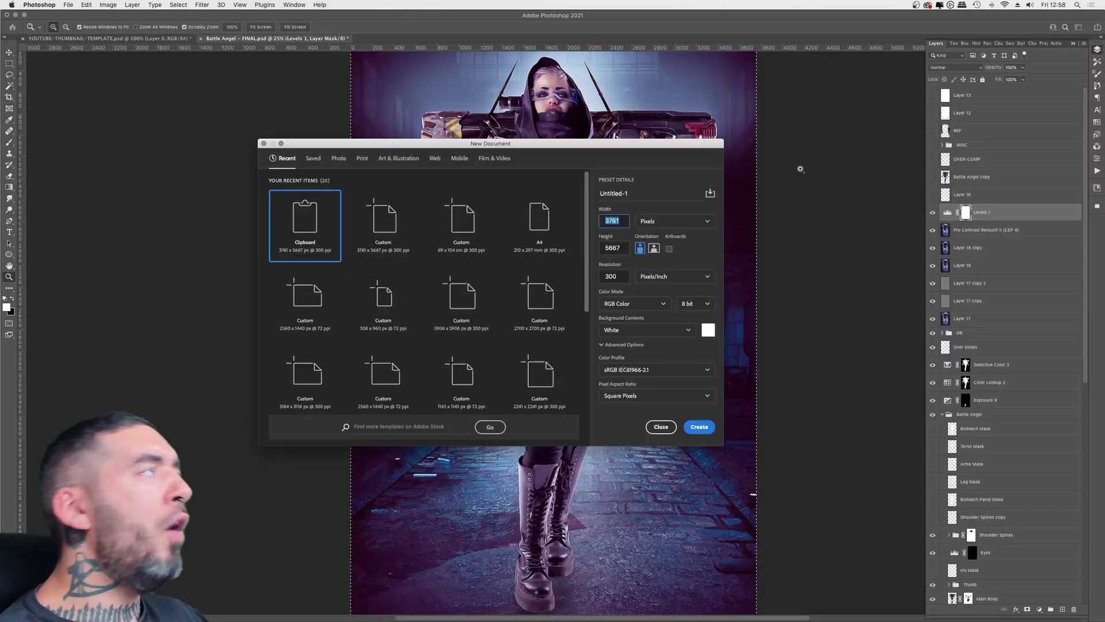